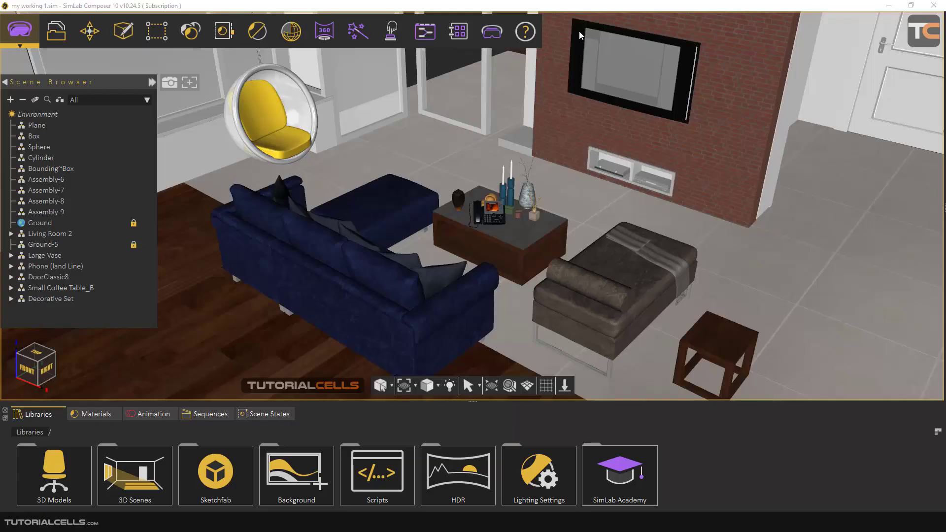
Switch to the browser, close the localhost 360 viewer page, and show the 360 Grid illustration on the SimLab 360 Technology page.
click(326, 39)
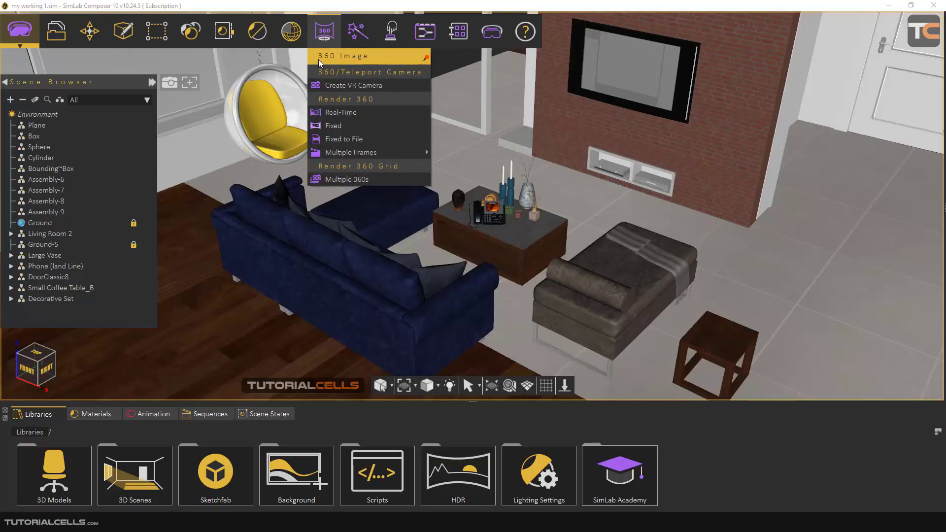
click(353, 9)
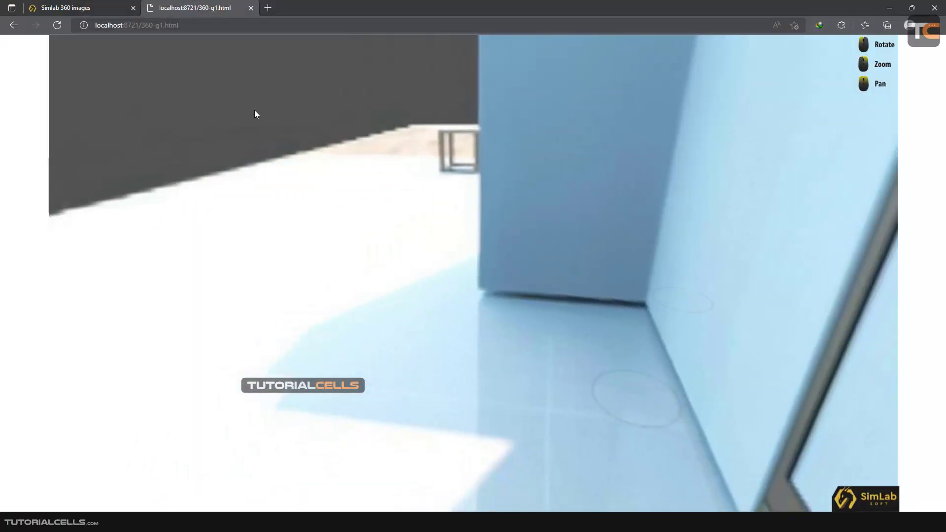
click(251, 8)
scroll(521, 250, up, 10)
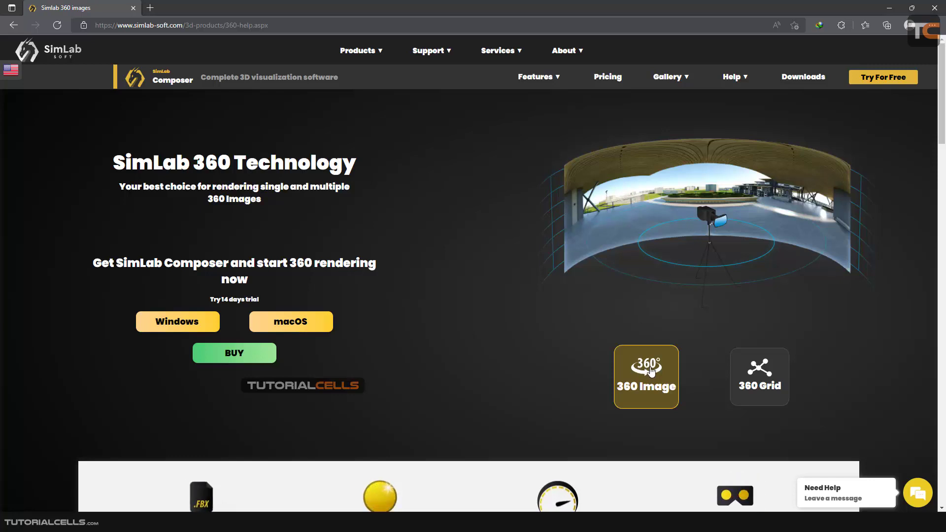
click(744, 370)
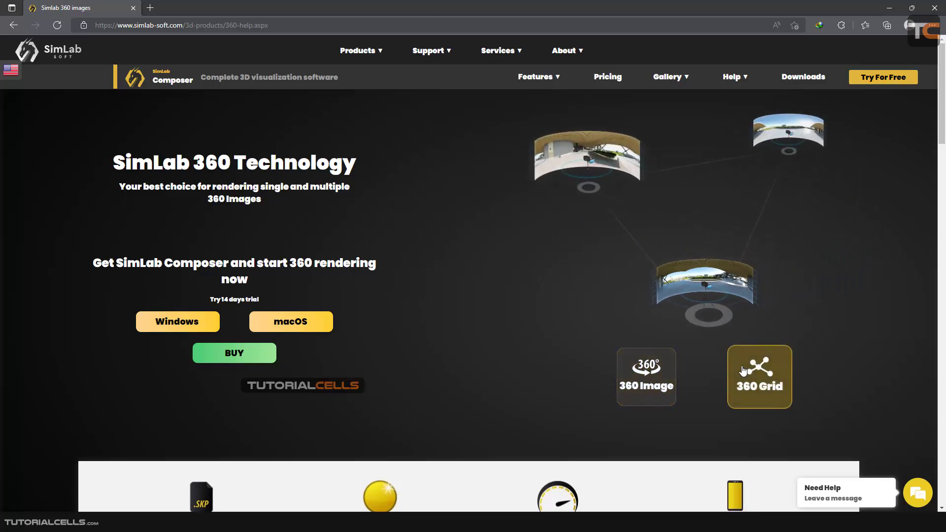
Explore the 360 Image and 360 Grid samples by rotating their views and moving to another spot in the grid sample.
scroll(419, 290, down, 5)
scroll(418, 288, down, 6)
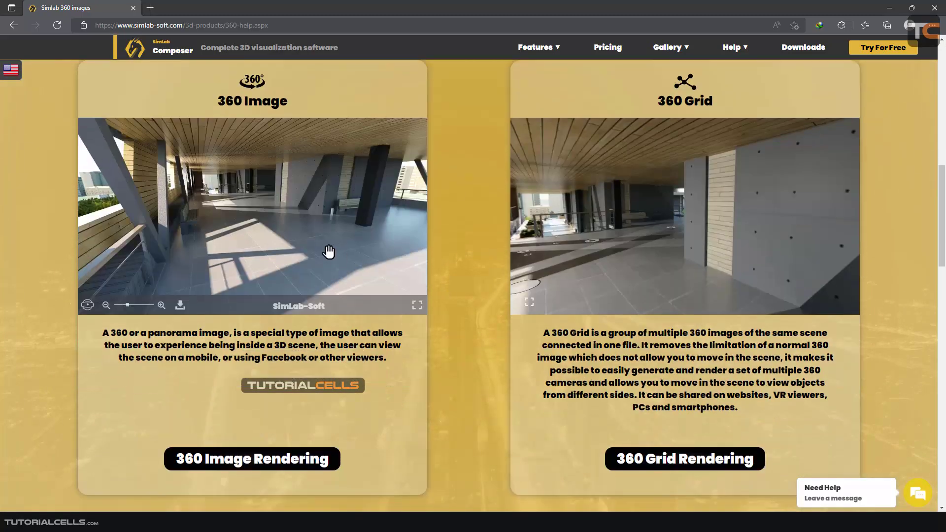
drag(325, 249, 268, 303)
drag(304, 178, 444, 232)
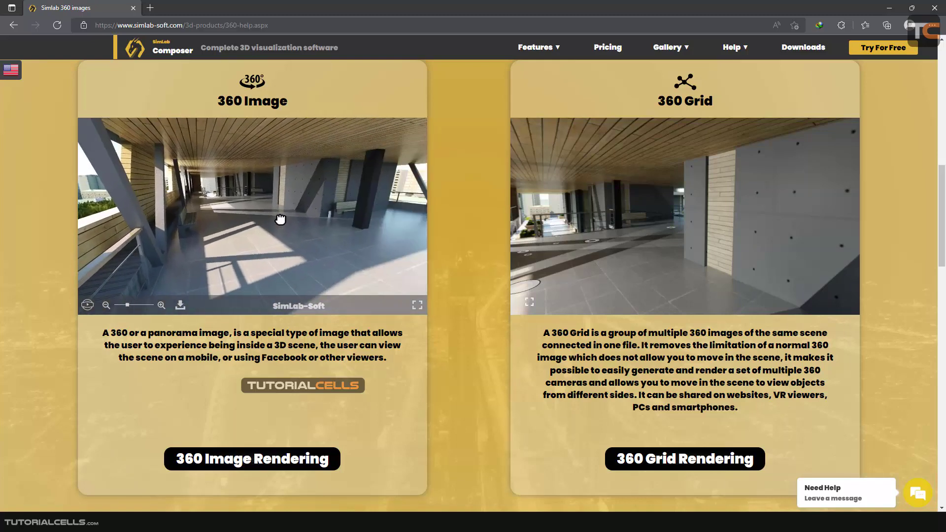
drag(738, 248, 712, 242)
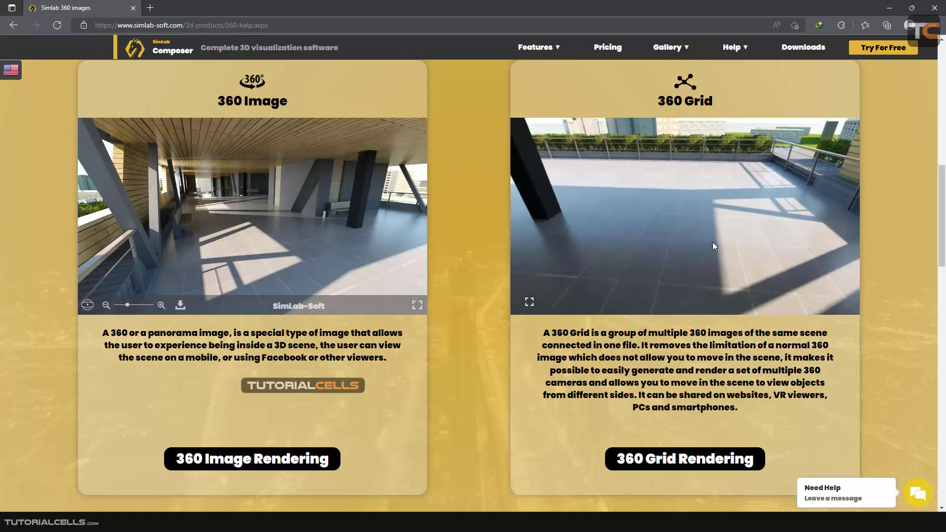
click(705, 211)
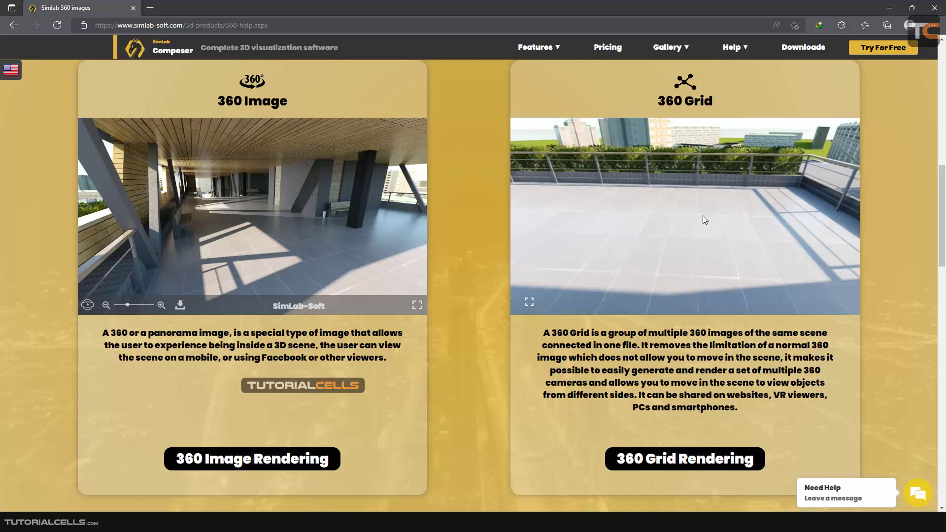
drag(592, 295, 791, 216)
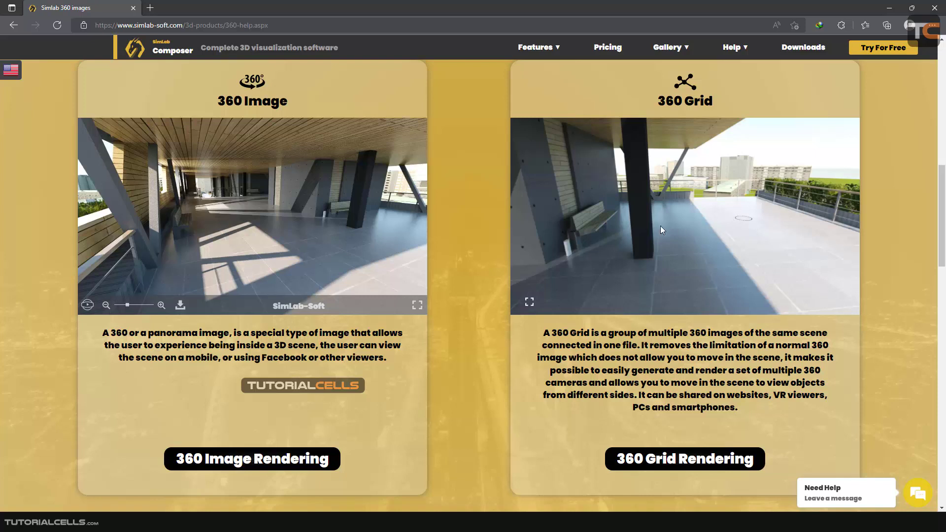
drag(339, 228, 349, 235)
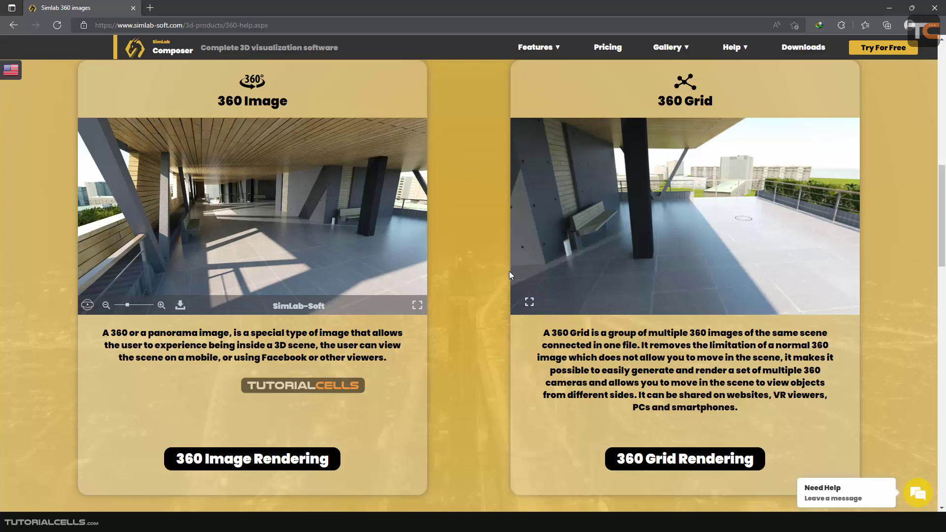
Review the sharing options, creation steps and 360 tutorials on the rest of the web page.
scroll(471, 303, down, 3)
scroll(472, 303, down, 3)
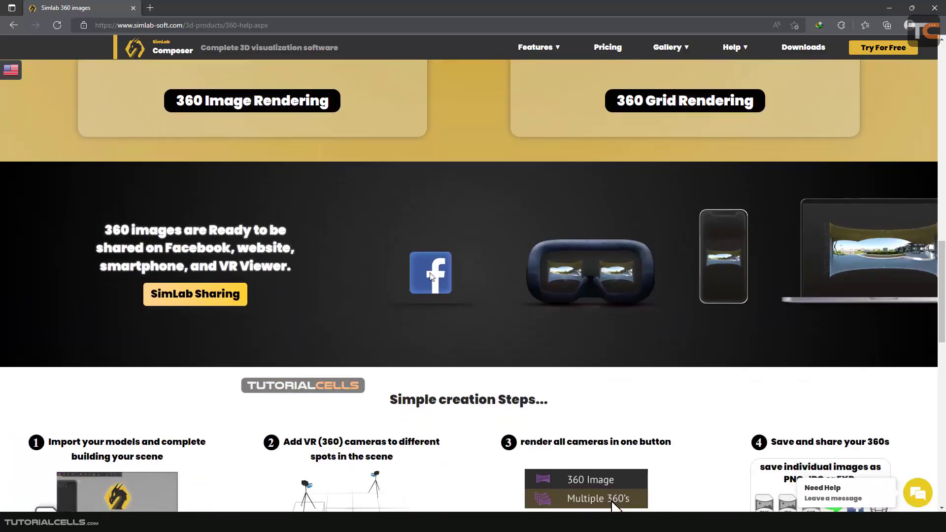
scroll(439, 280, down, 13)
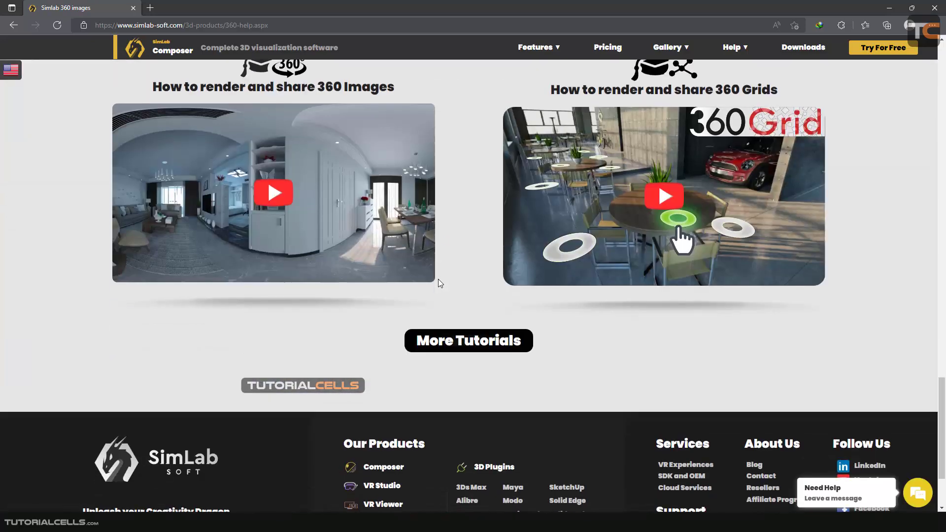
scroll(440, 283, up, 20)
scroll(440, 283, down, 3)
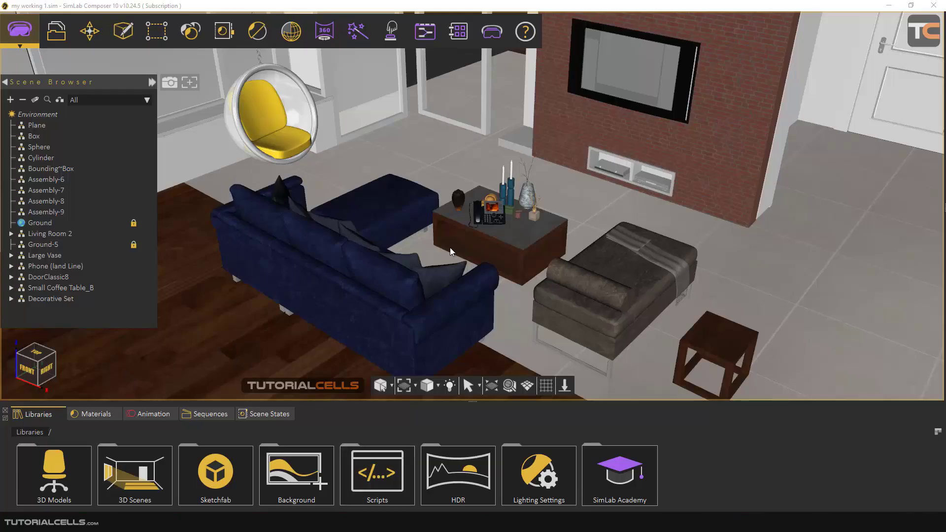
Create a VR camera in the living room scene and review its teleport, 360, position and lens properties.
scroll(450, 248, up, 5)
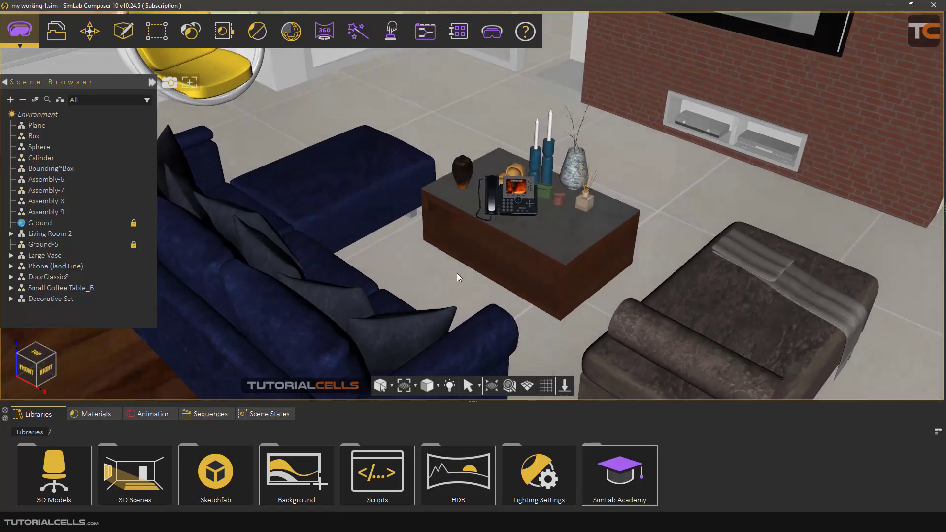
scroll(455, 275, up, 2)
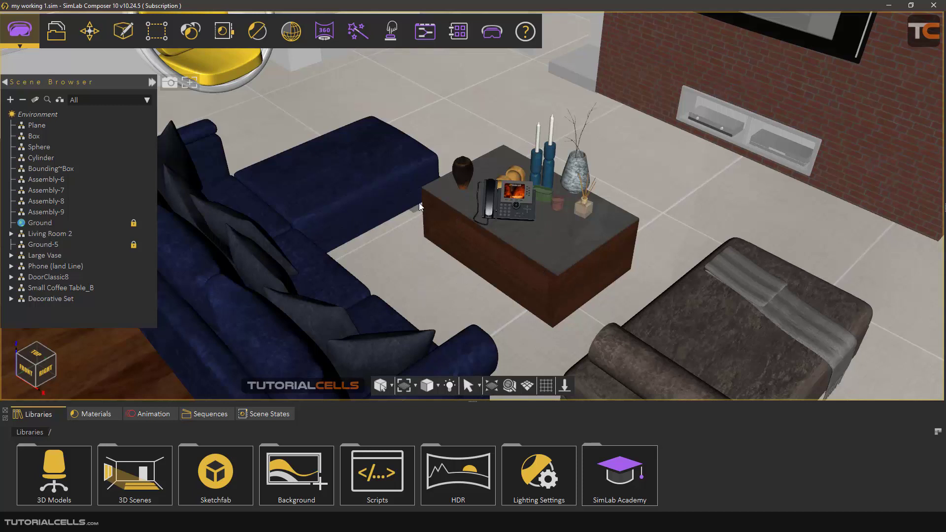
click(325, 36)
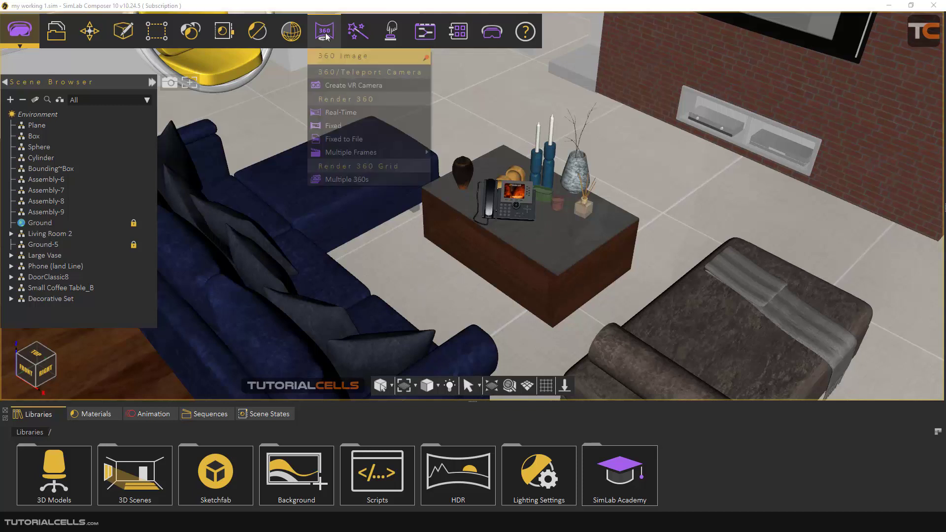
click(347, 87)
scroll(559, 184, down, 3)
scroll(557, 184, down, 5)
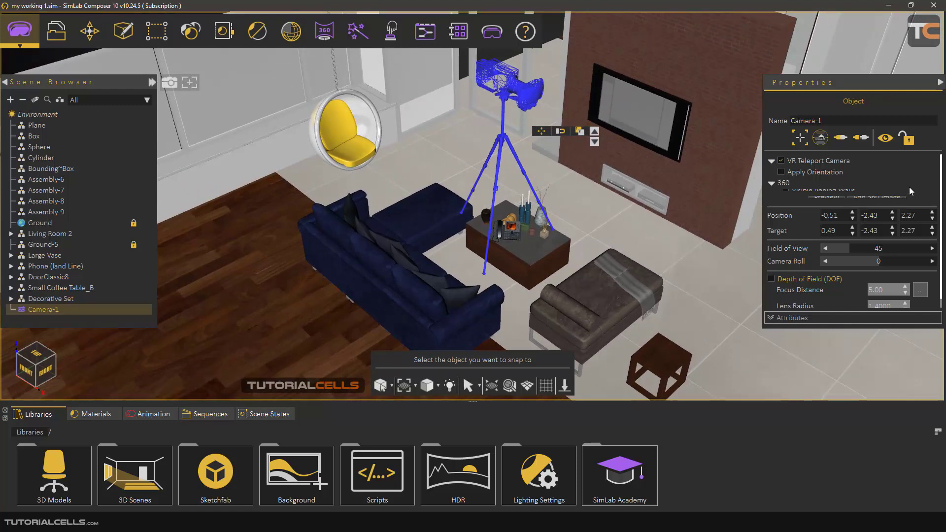
scroll(865, 181, down, 1)
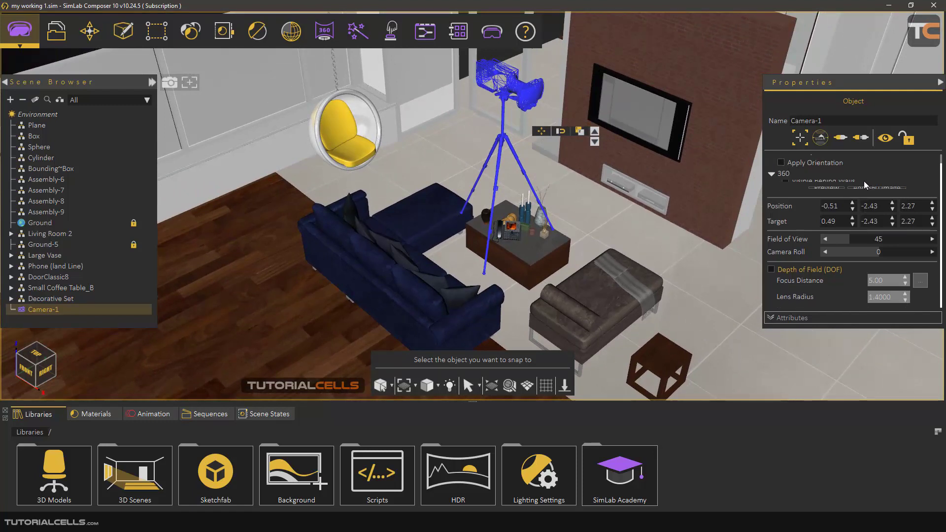
scroll(847, 181, up, 1)
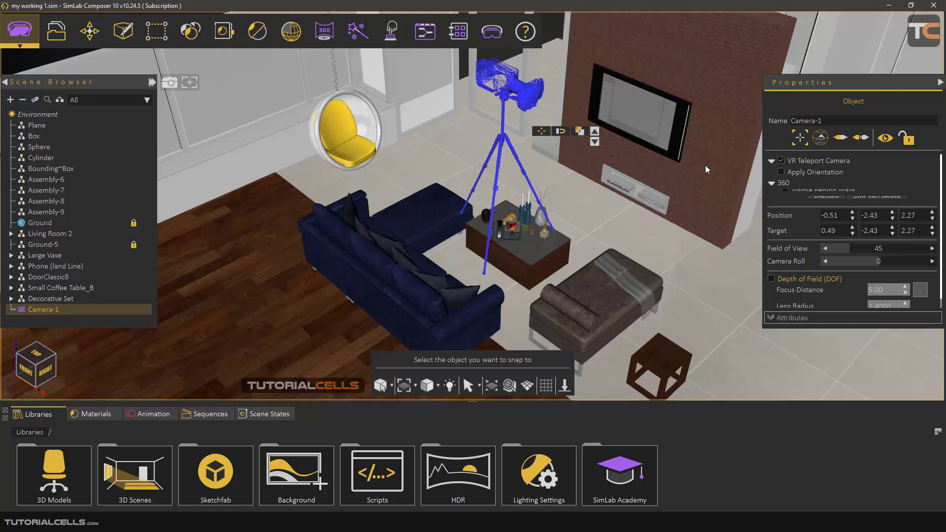
scroll(786, 179, down, 1)
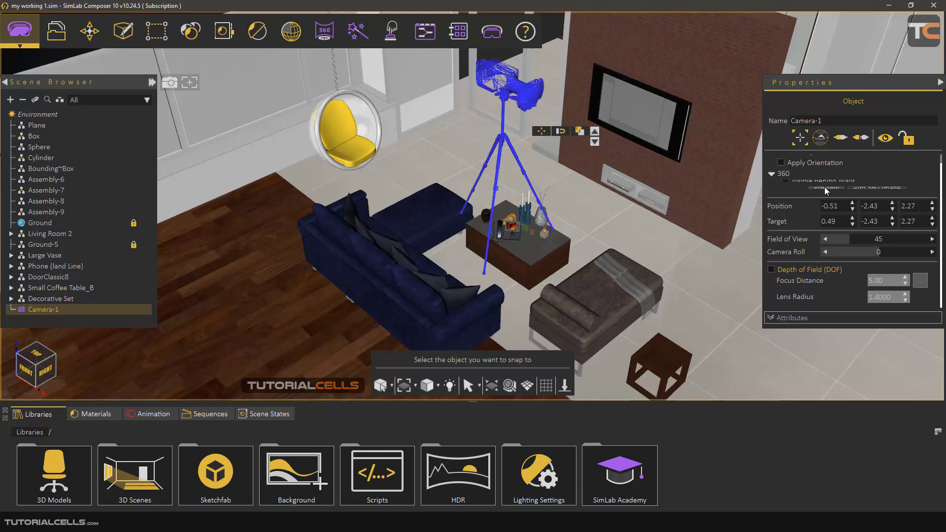
Move the VR camera down between the sofa and coffee table to about -0.51, -2.76, 0.46 and turn it toward the table.
scroll(462, 224, down, 5)
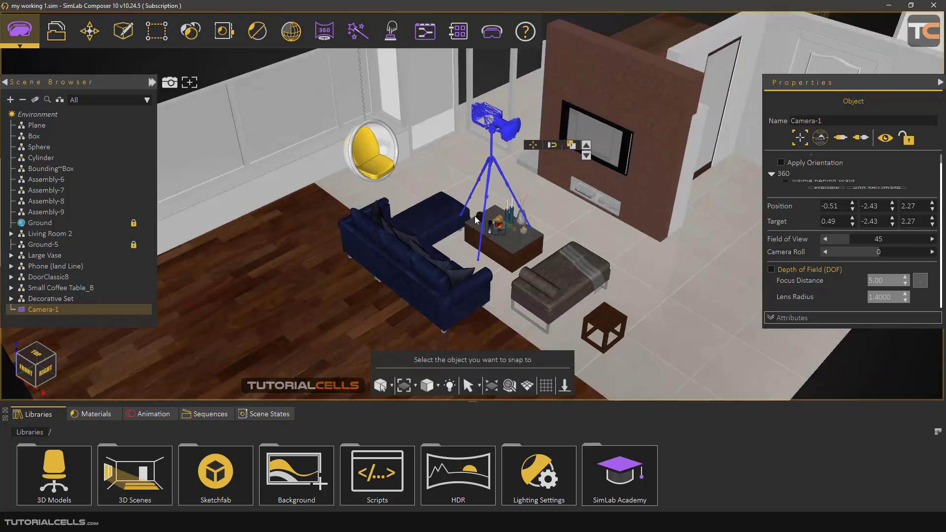
click(532, 144)
drag(487, 170, 465, 198)
scroll(483, 192, up, 2)
scroll(483, 192, up, 2)
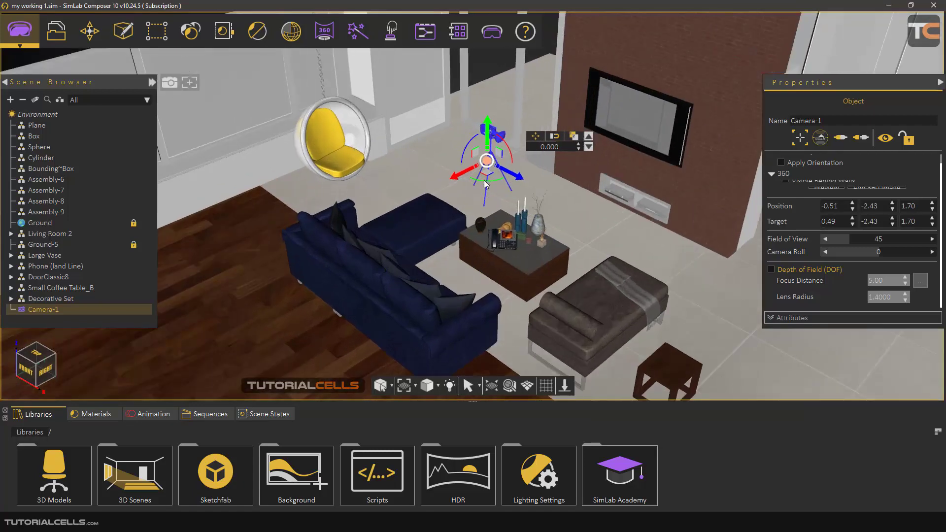
drag(454, 271, 471, 247)
scroll(471, 277, up, 1)
scroll(471, 277, up, 1)
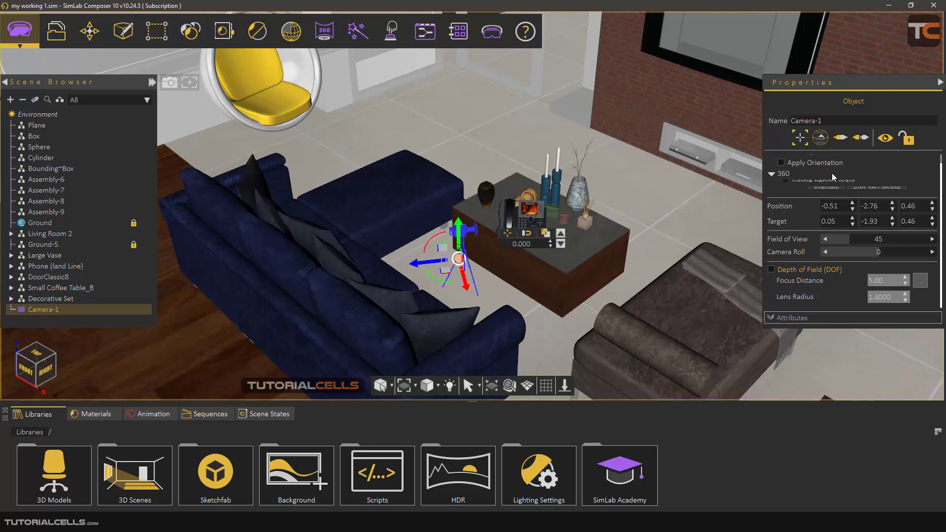
Move the camera to about -0.34, -2.82, 0.46 and rotate it about 15°, checking the framing through the camera before and after.
click(841, 139)
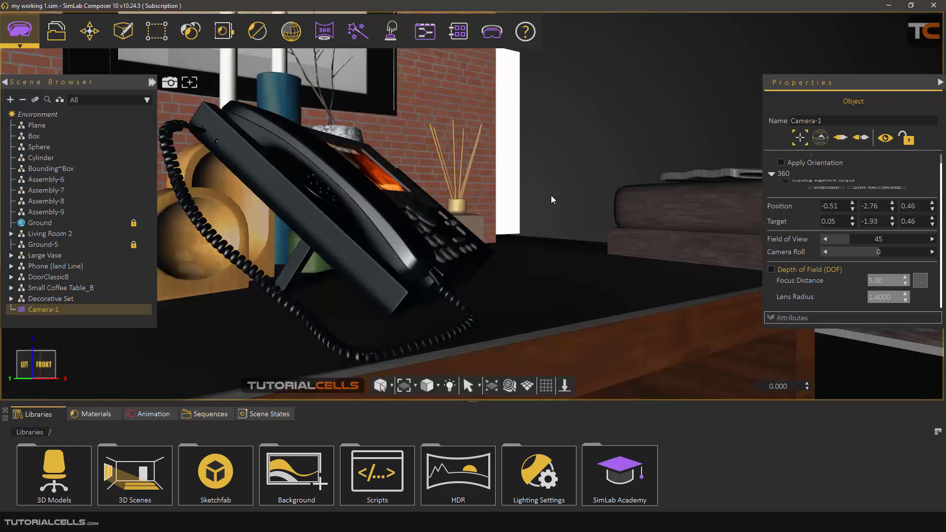
click(861, 138)
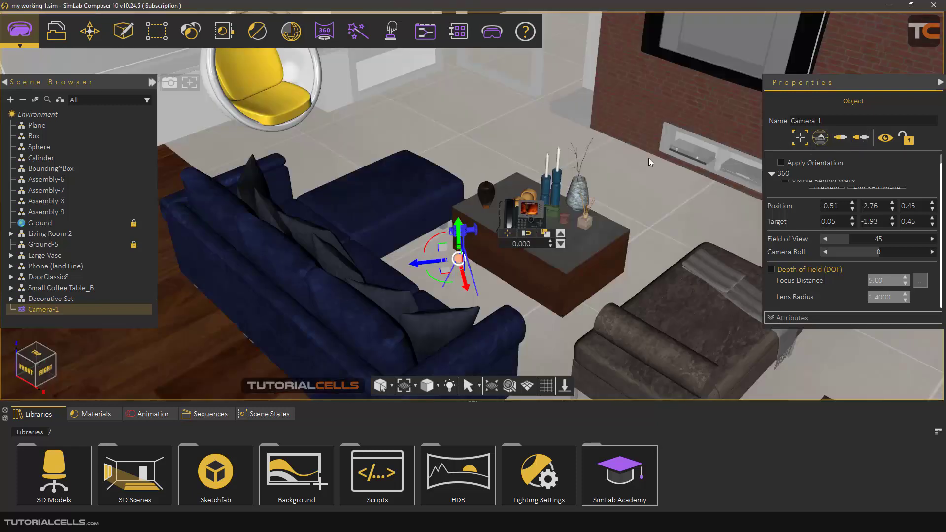
drag(471, 273, 460, 302)
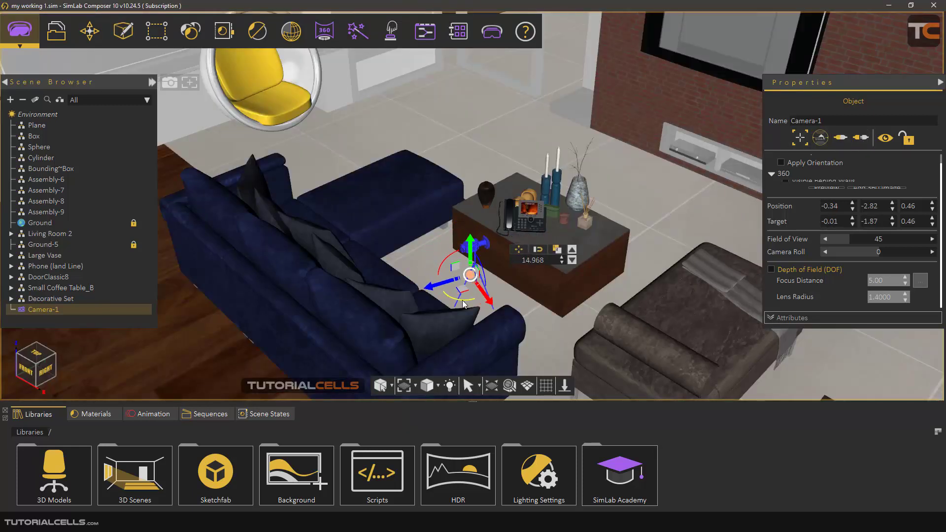
click(842, 138)
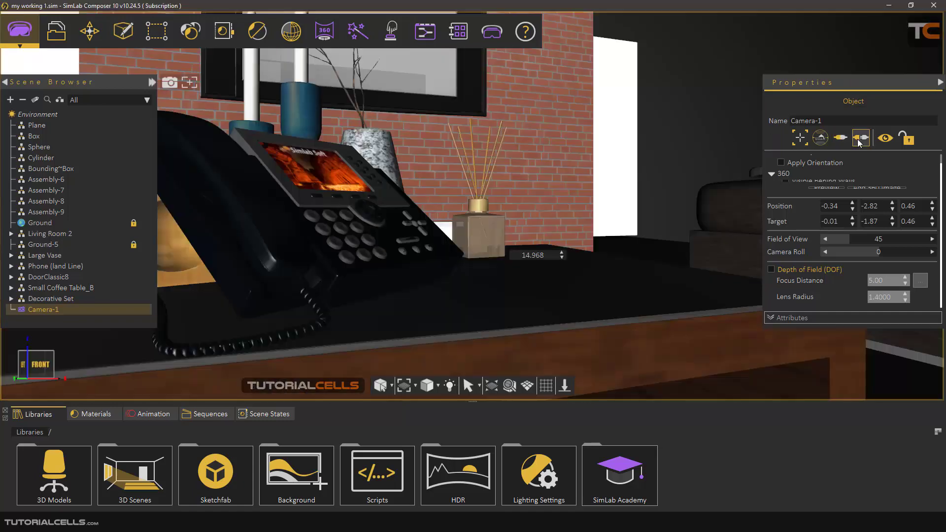
click(861, 138)
Deselect the camera and try to render a fixed 360 image to file without any VR camera selected.
middle_drag(488, 214, 555, 214)
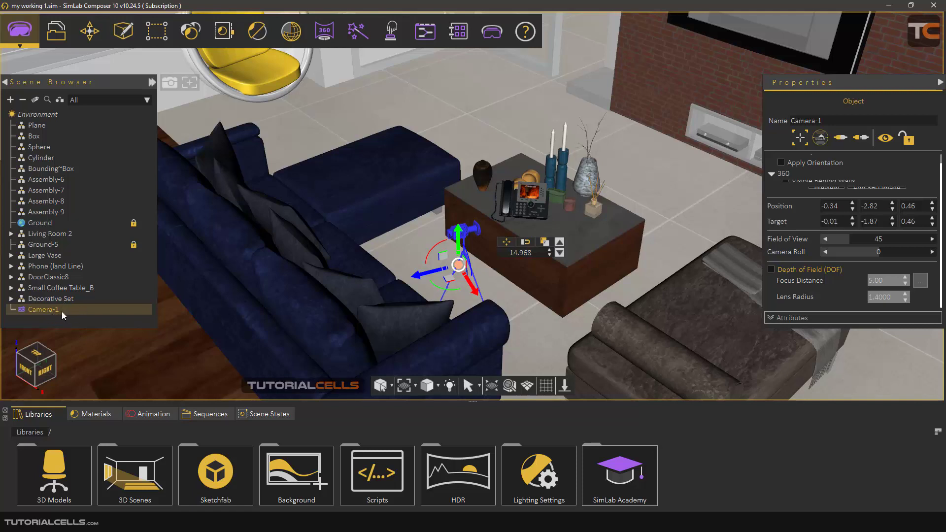
click(378, 118)
click(324, 31)
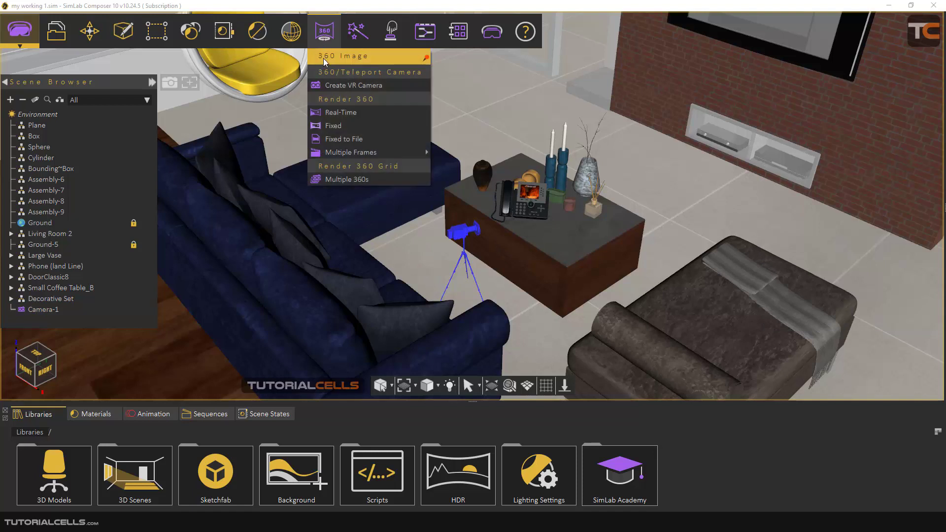
click(353, 137)
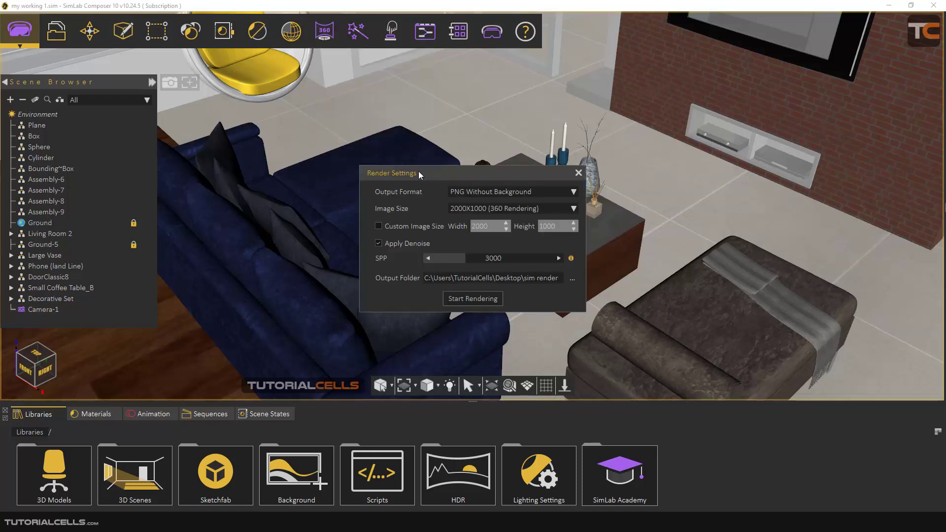
drag(418, 170, 496, 162)
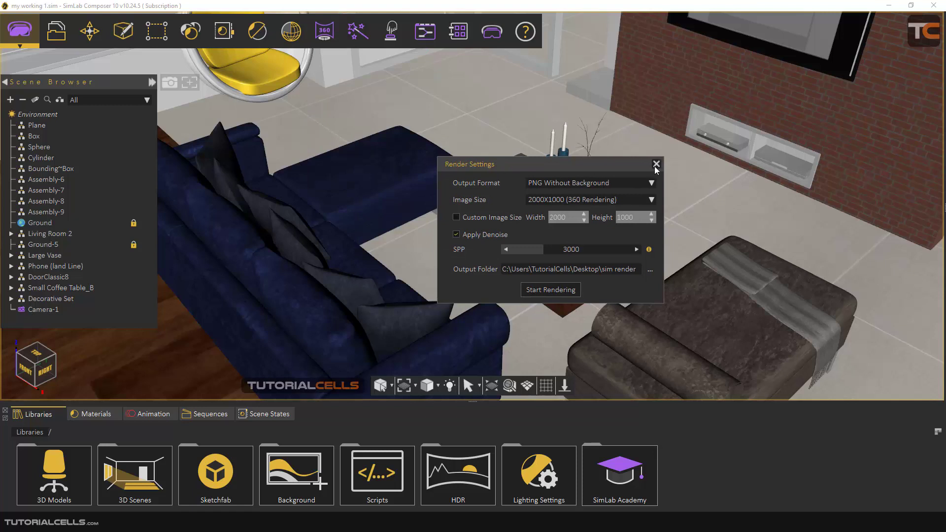
click(572, 289)
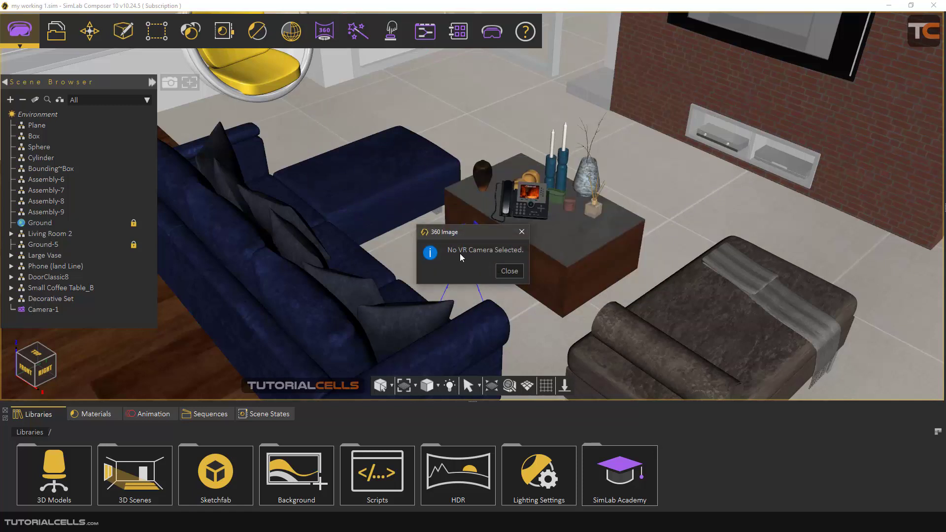
click(509, 271)
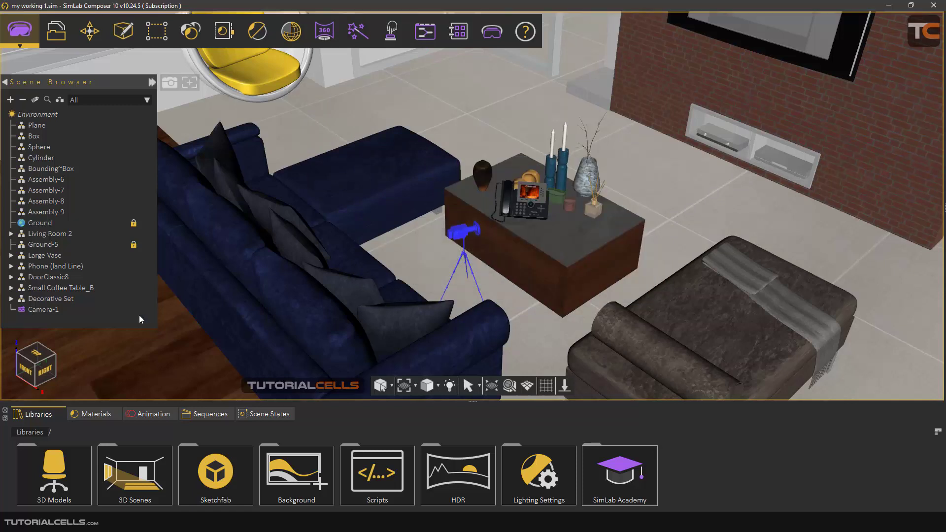
Select Camera-1 and open the render settings for a fixed 360 image to file.
click(49, 310)
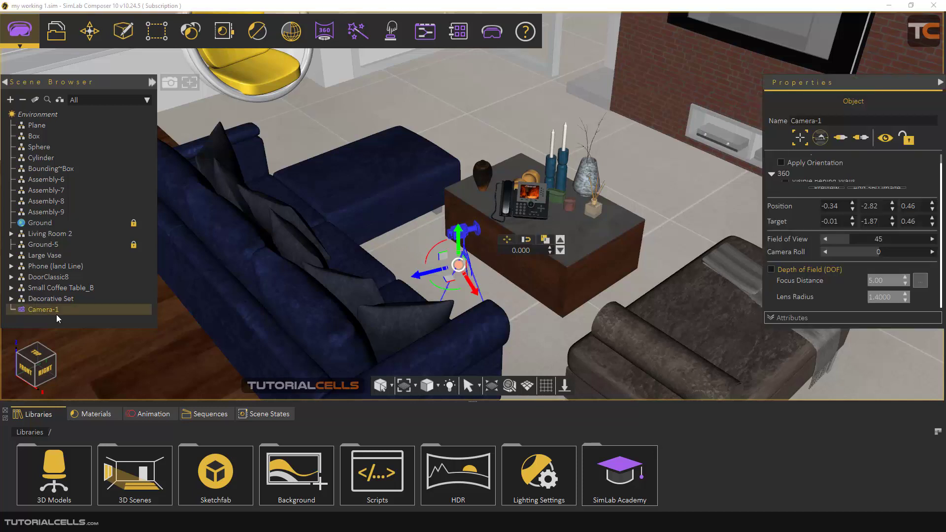
click(320, 33)
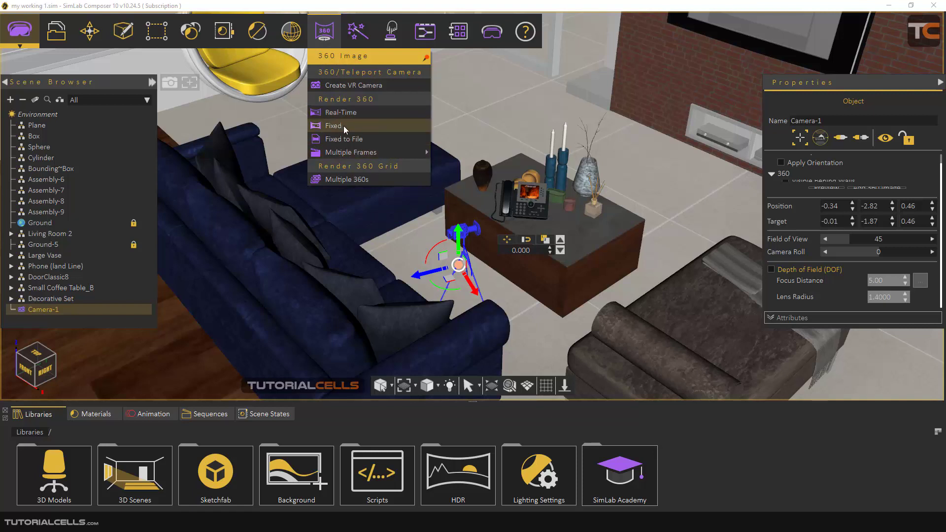
click(256, 32)
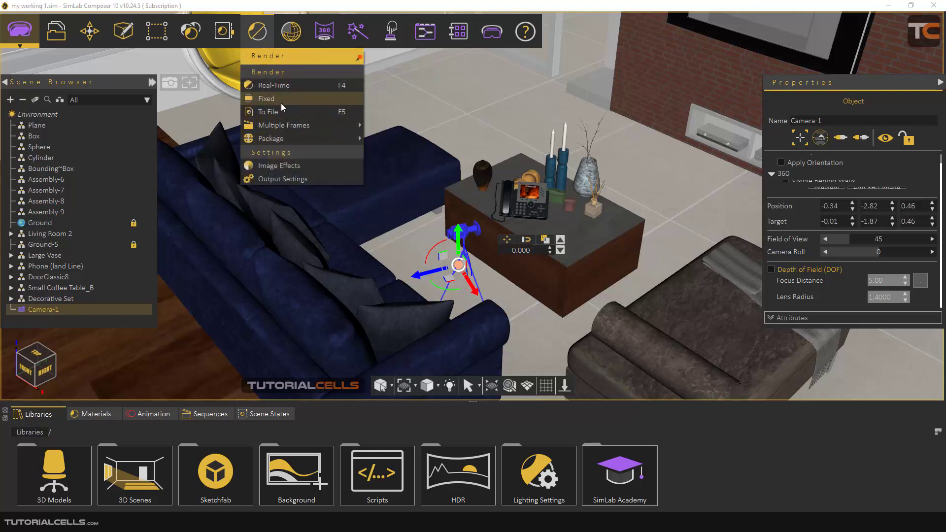
click(329, 34)
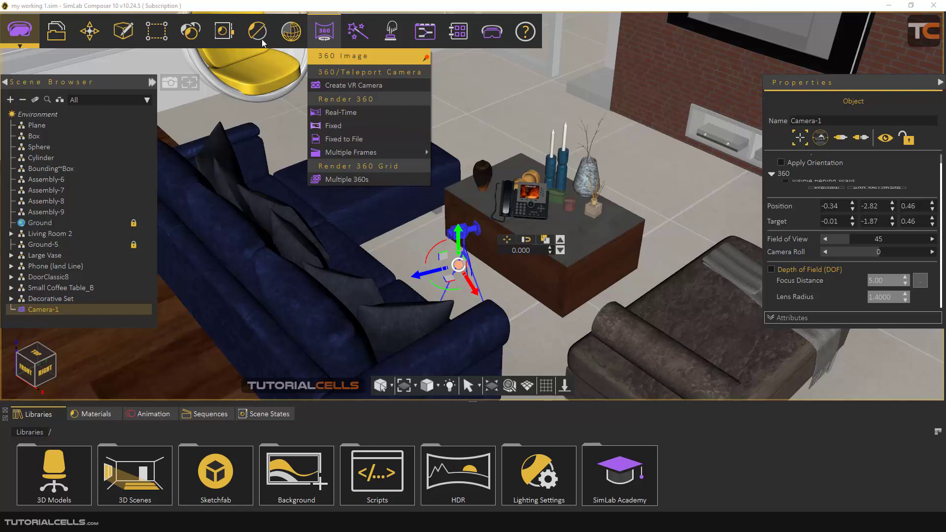
click(336, 141)
drag(402, 172, 488, 110)
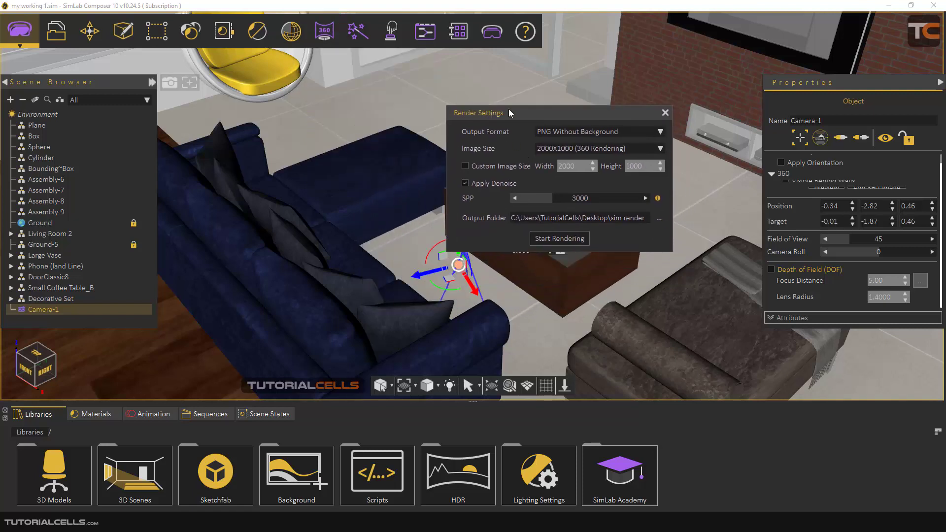
Set the 360 render's output format to JPEG and SPP to 50, keeping the 2000X1000 size, and start rendering.
click(551, 130)
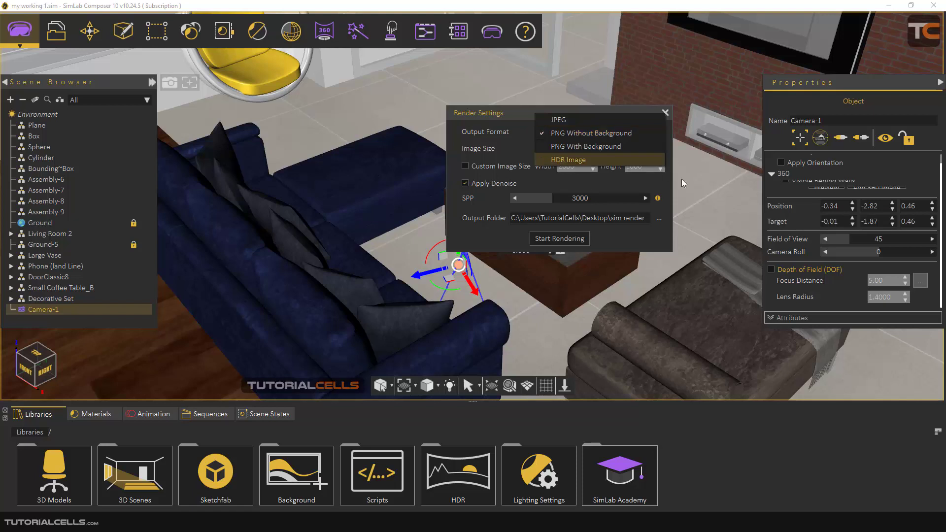
click(578, 123)
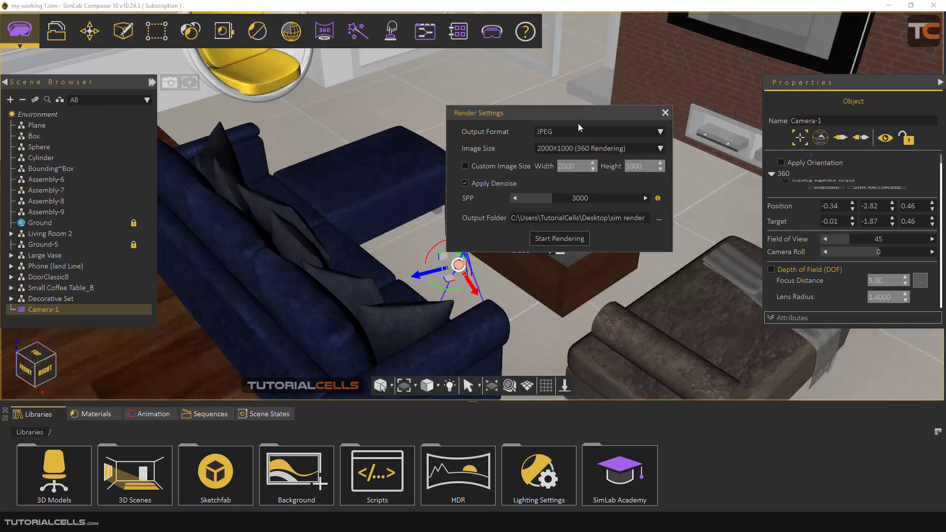
click(538, 150)
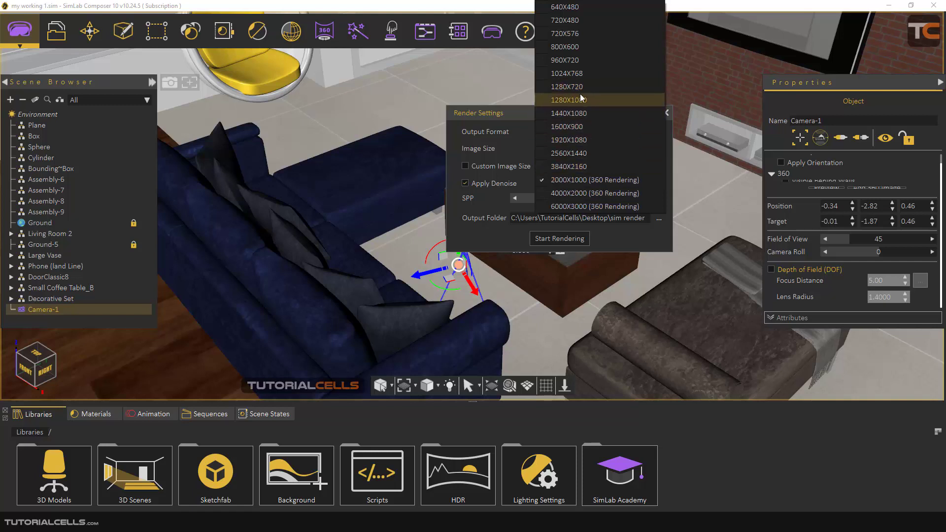
click(479, 199)
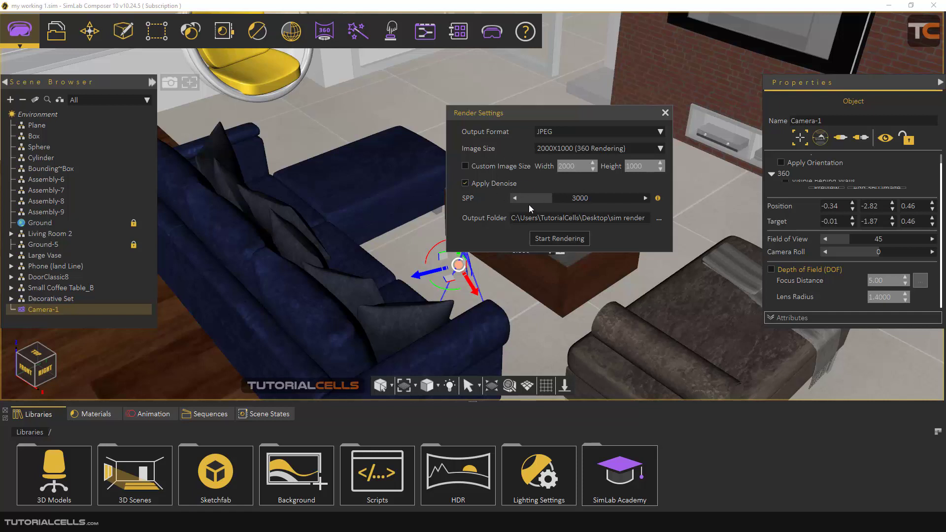
double_click(576, 198)
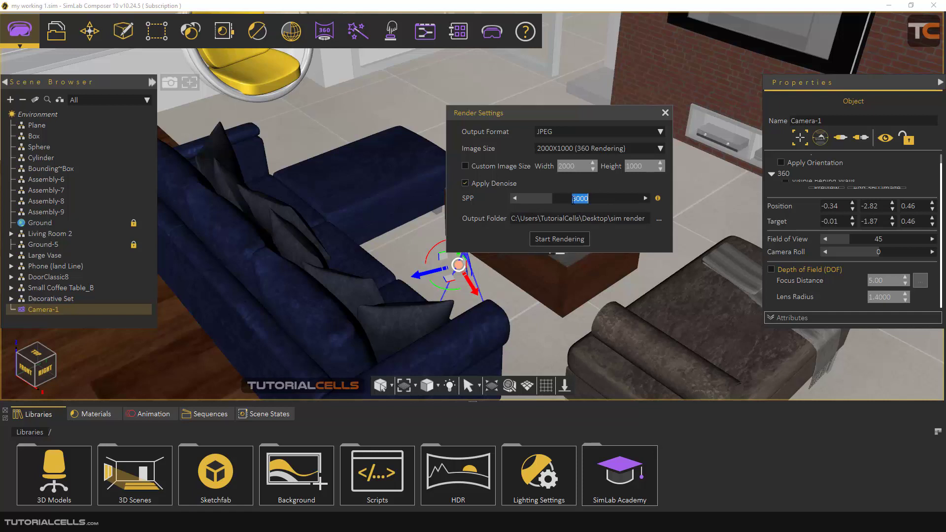
text(50)
click(544, 240)
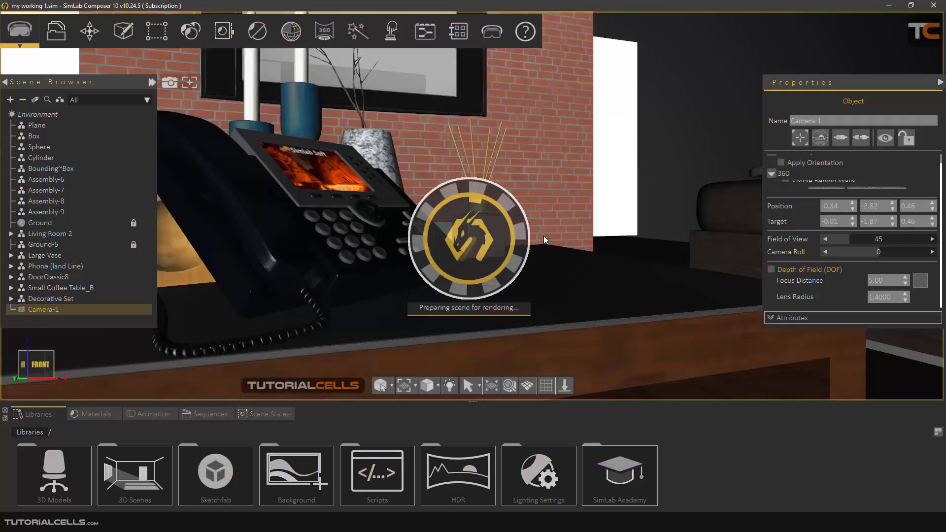
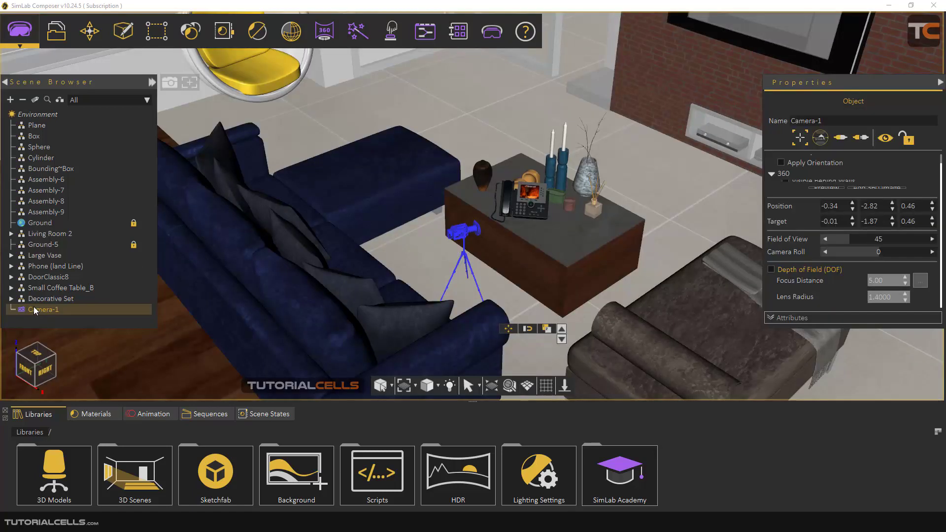
Enable the environment's sun and aim it at elevation 53 and horizontal 211, checking the lighting in a real-time render.
click(61, 118)
click(812, 101)
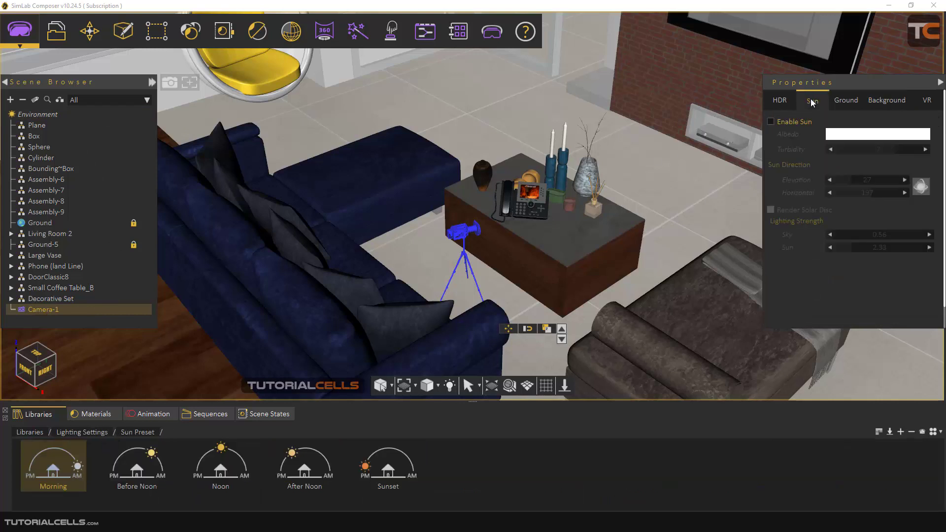
click(771, 122)
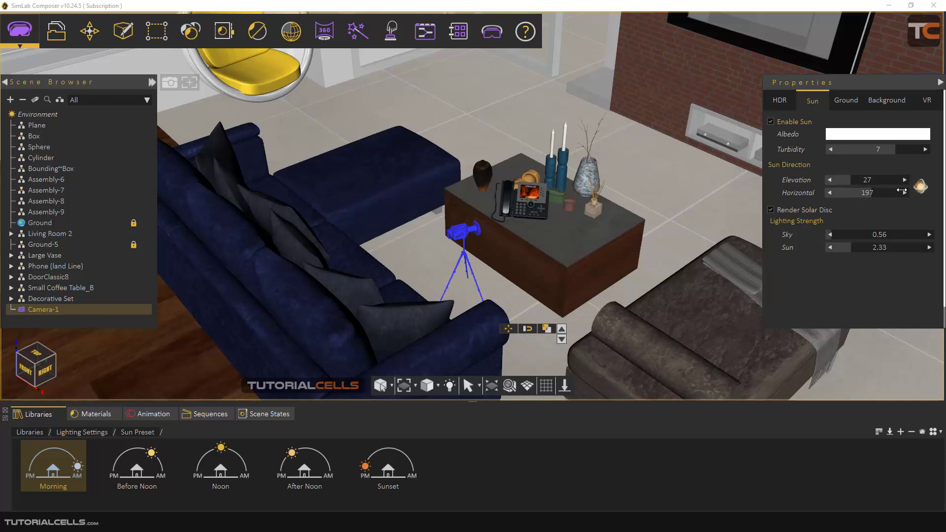
click(920, 186)
drag(471, 180, 480, 201)
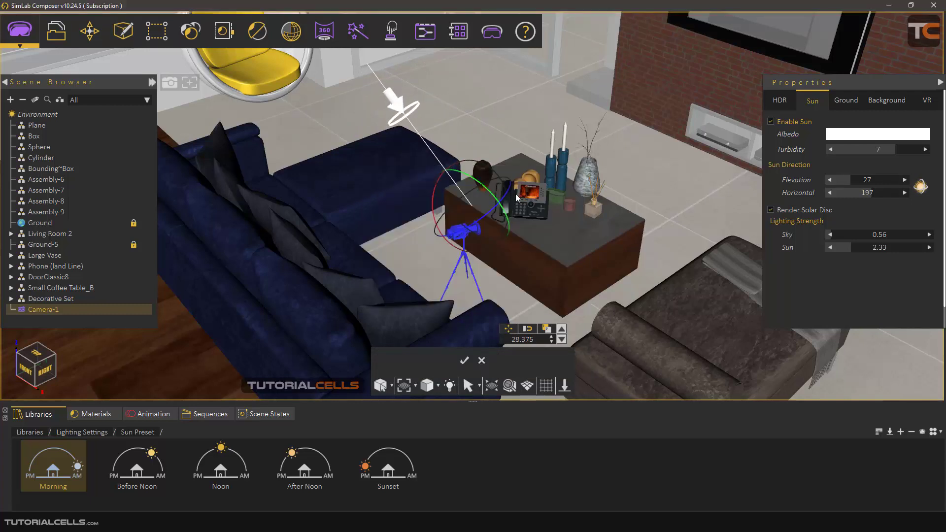
key(Return)
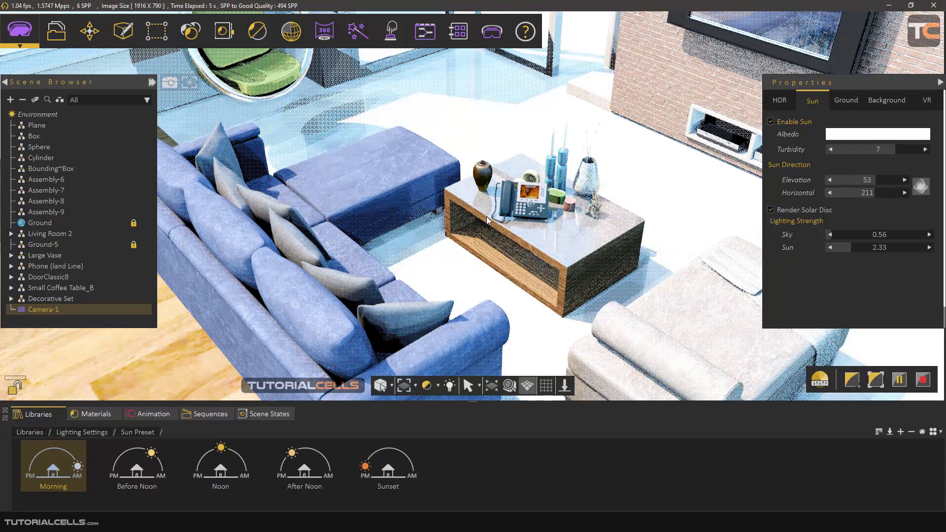
key(Escape)
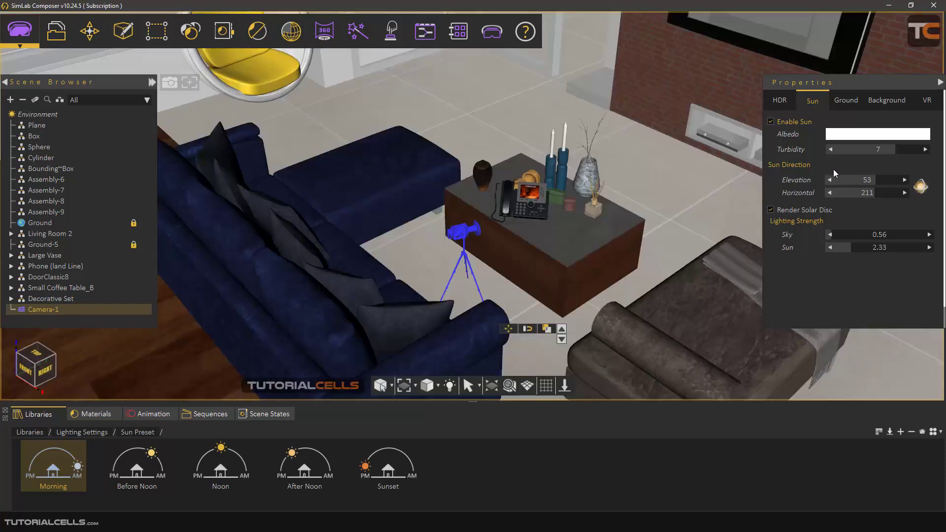
Lower the sun's lighting strength to 1.06 and check it in a real-time render.
drag(834, 247, 832, 249)
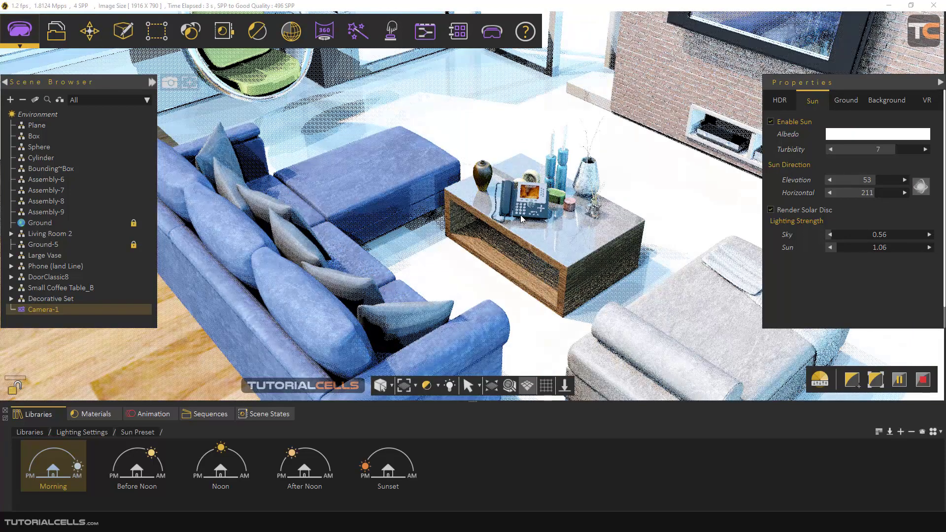
key(Escape)
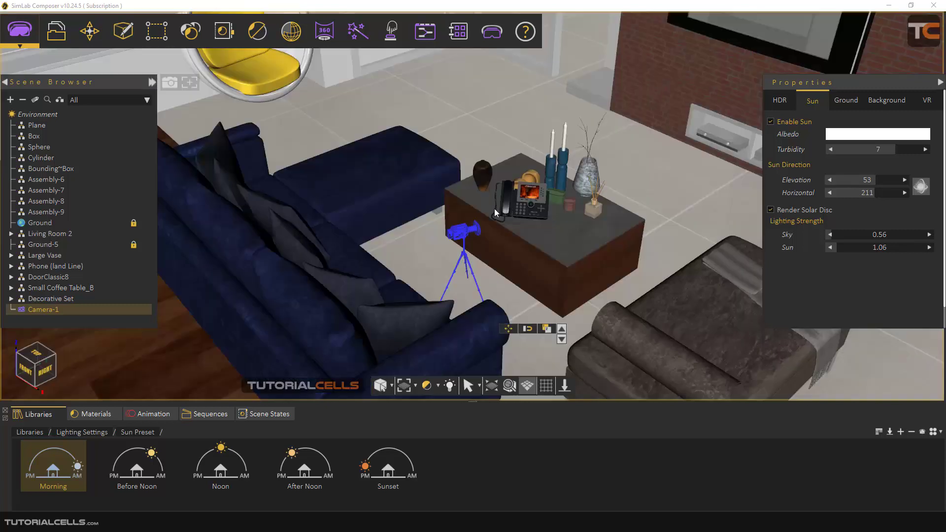
Render a fixed 360 image to file from Camera-1 as a 2000X1000 JPEG with SPP 50.
click(23, 311)
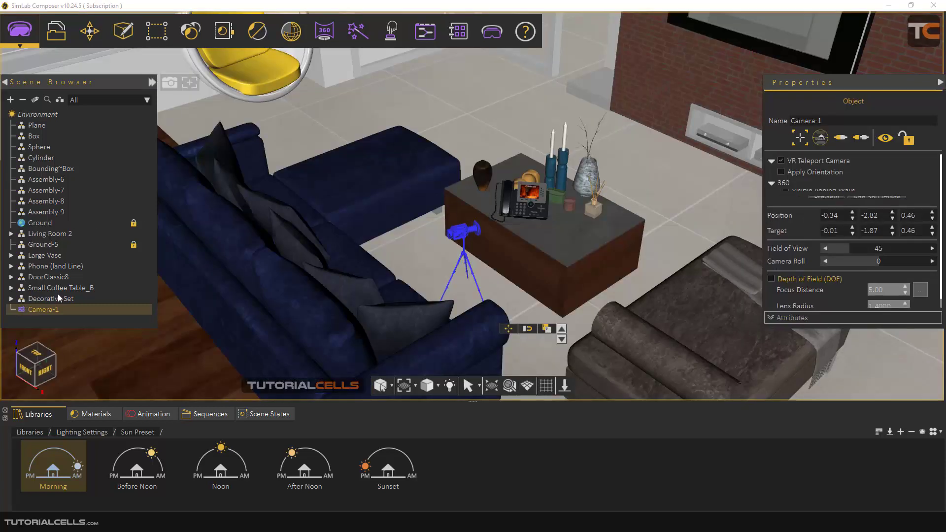
click(324, 31)
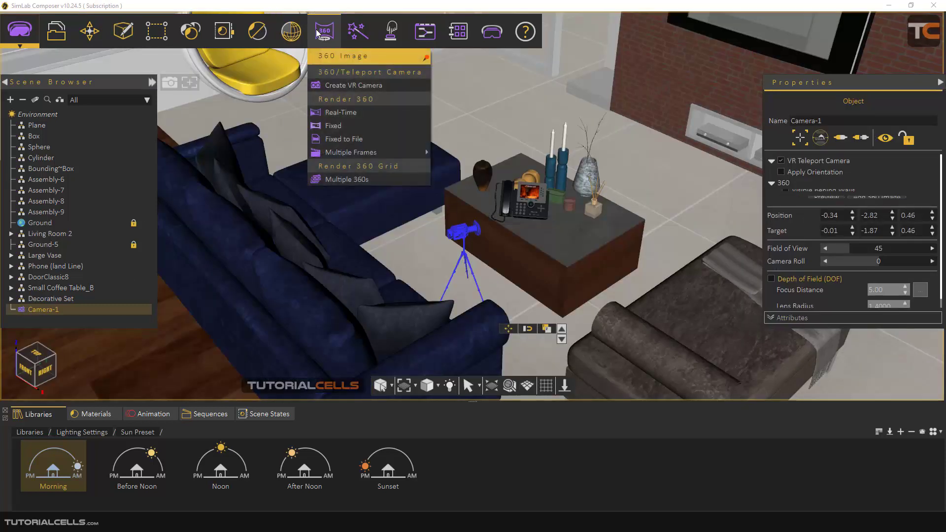
click(351, 140)
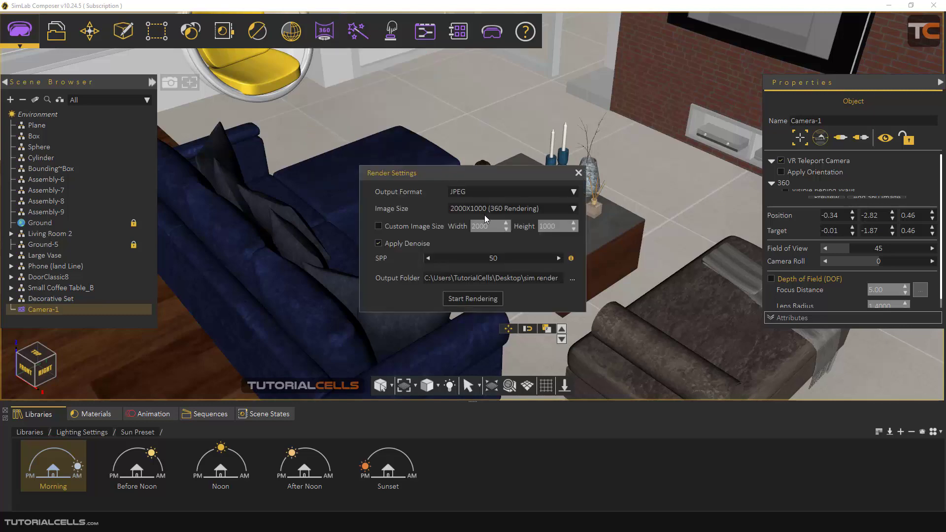
click(469, 301)
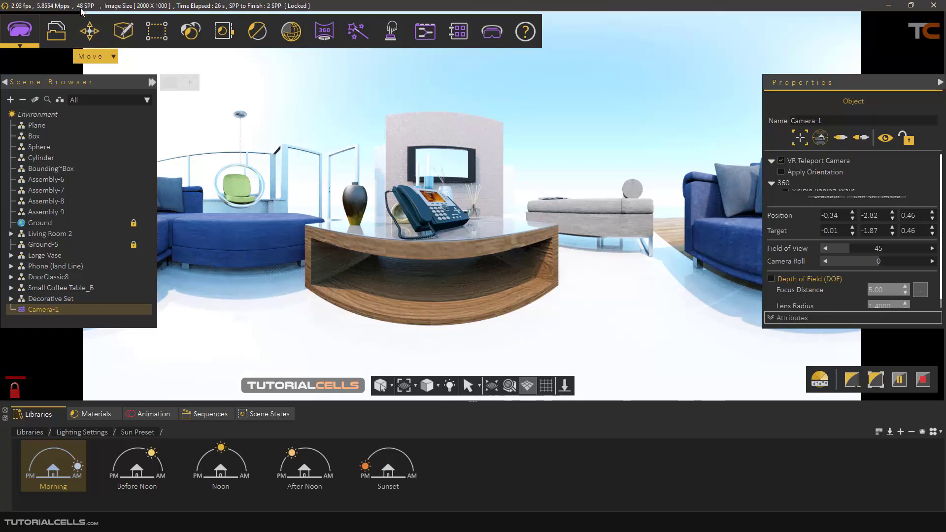
View the newly rendered 360 image from the sim render folder, close it and return to SimLab Composer.
click(414, 181)
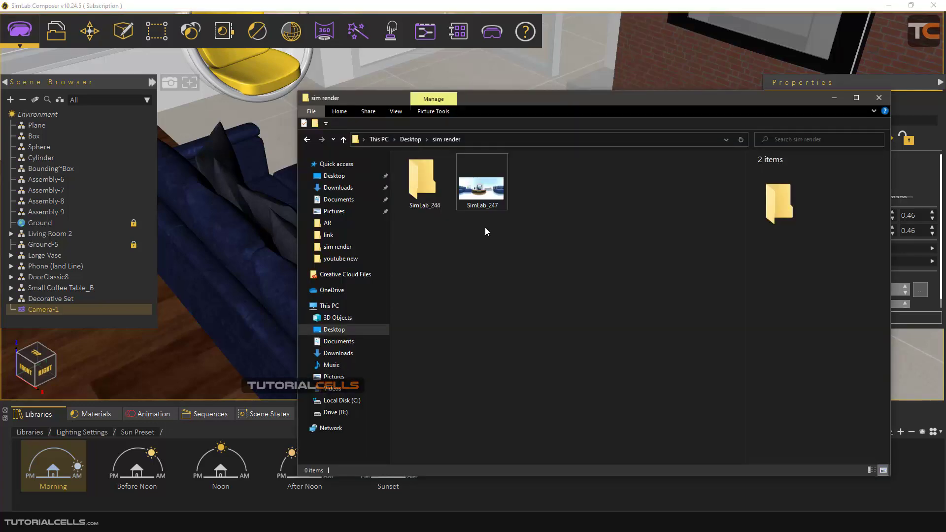
click(482, 198)
double_click(482, 200)
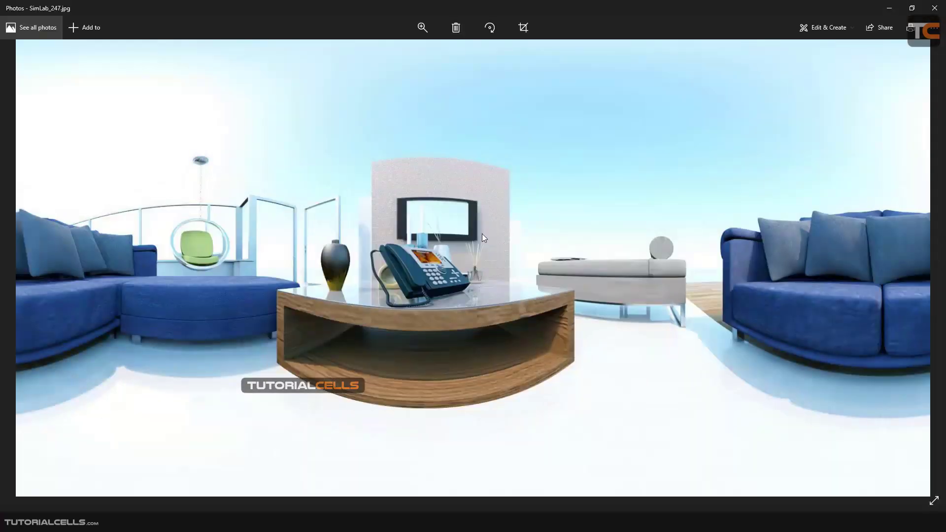
click(934, 8)
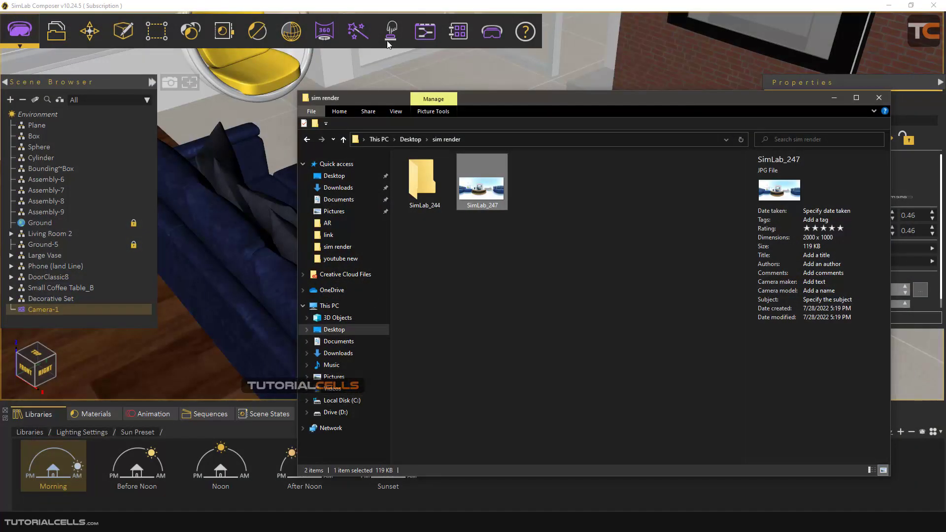
click(392, 6)
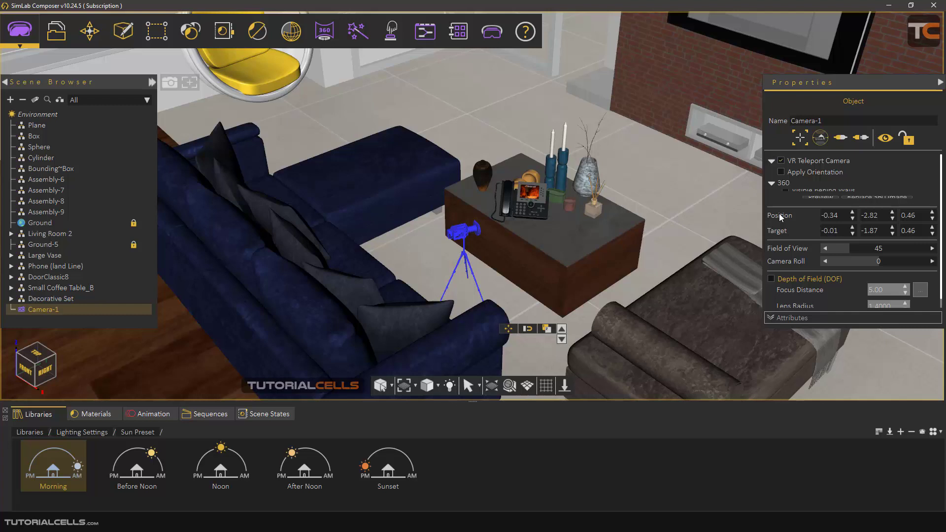
Preview Camera-1's 360 image, look around the living room in it and close the preview.
click(809, 197)
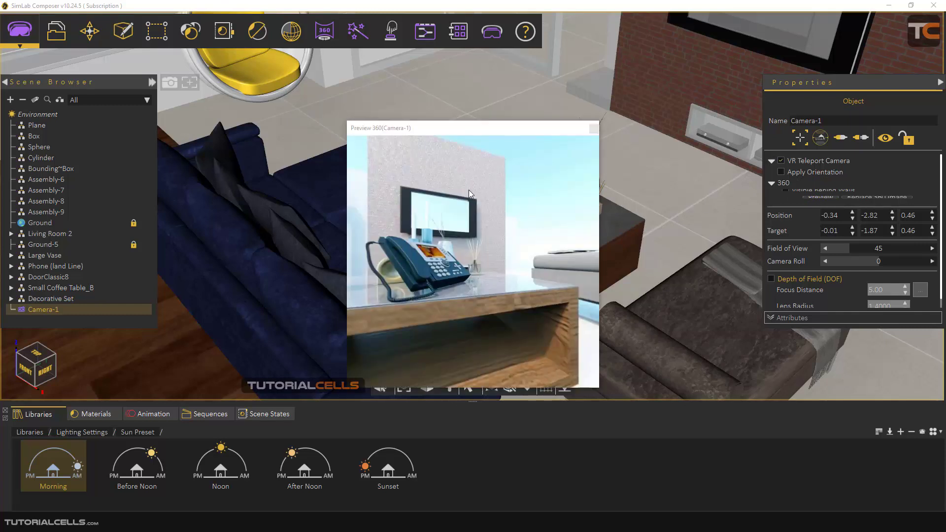
drag(467, 133, 473, 118)
drag(463, 226, 476, 265)
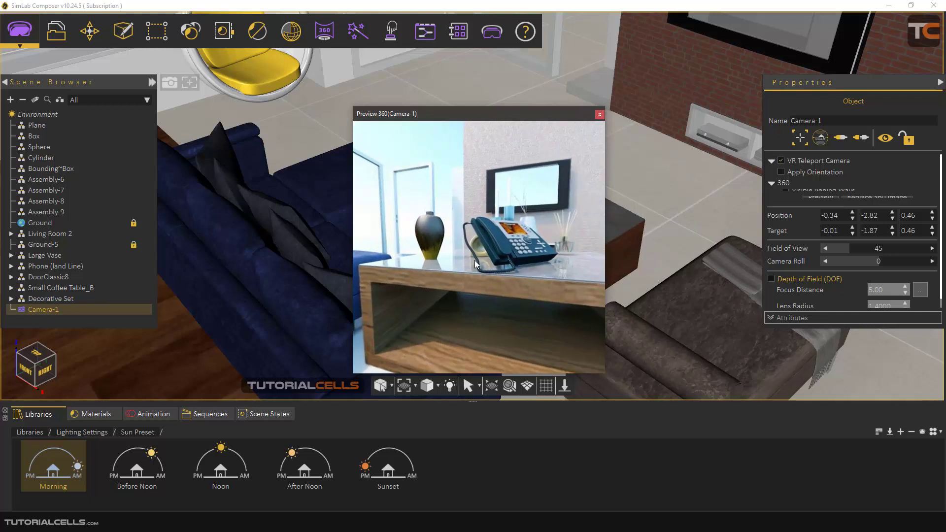
click(600, 115)
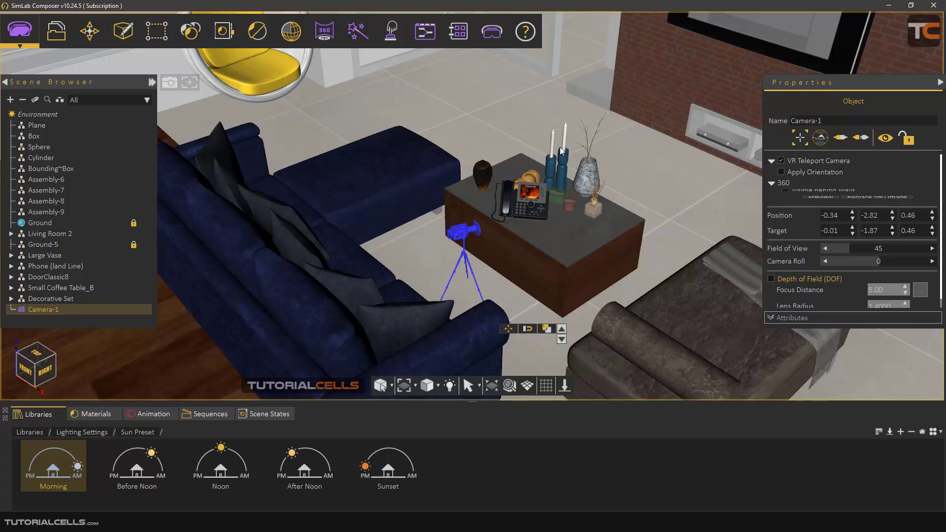
View the scene through Camera-1 and show its animation timeline.
click(841, 139)
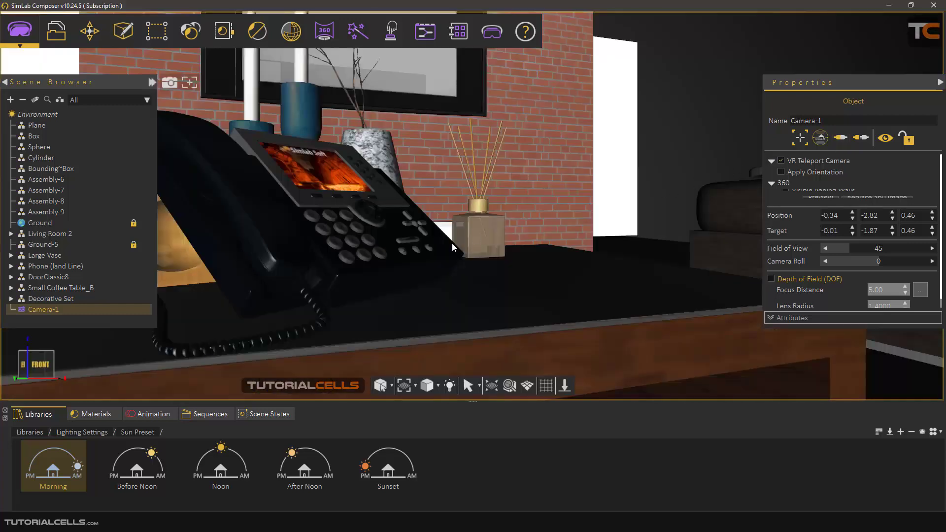
click(159, 418)
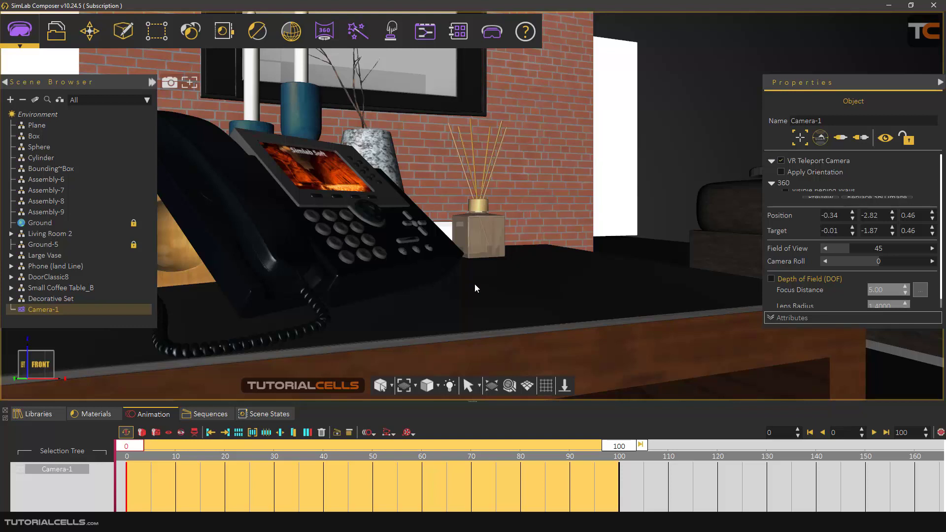
Switch to PotPlayer playing SimLab 360 video.mp4 and disable its 360° video mode.
key(alt+Tab)
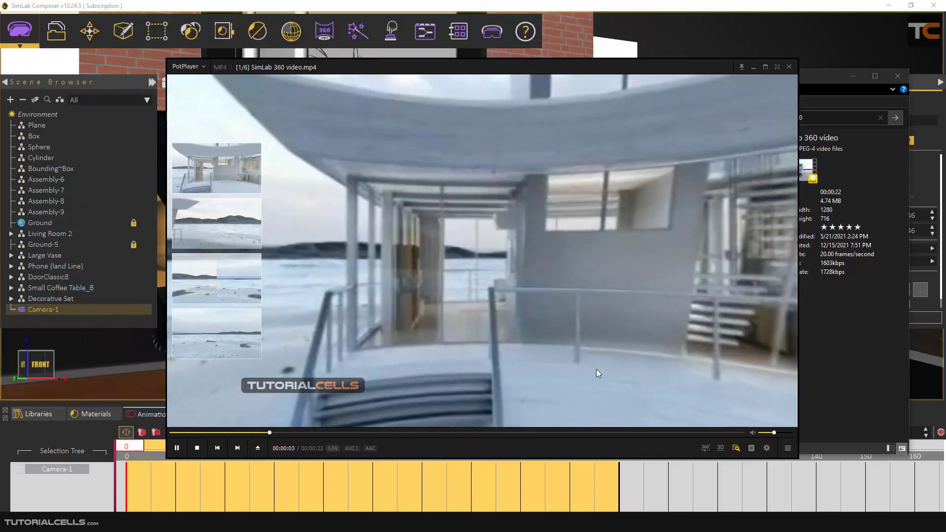
click(705, 448)
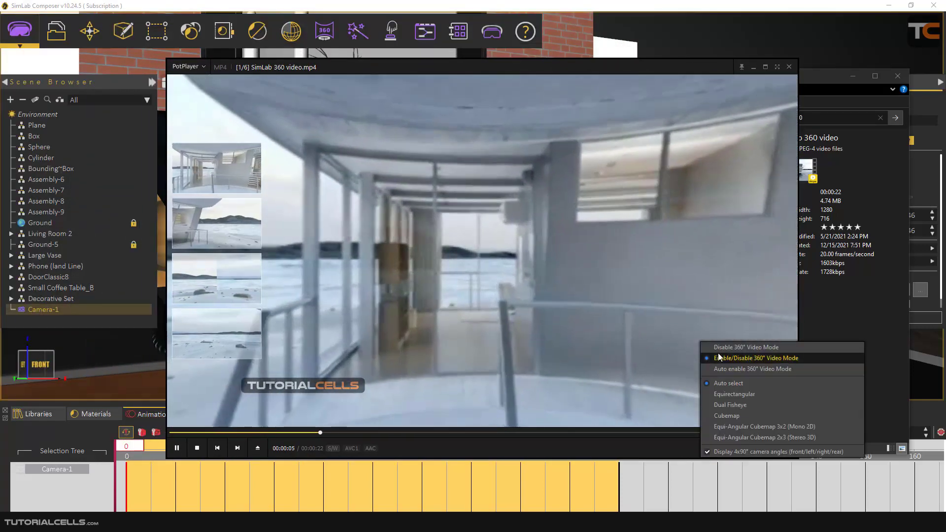
click(720, 348)
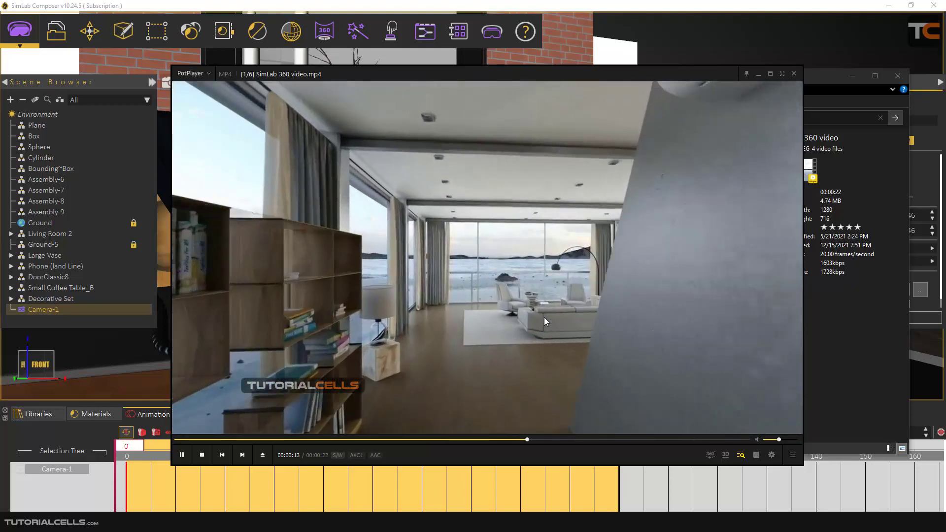
Restart SimLab 360 video.mp4 from the beginning, pause it and enable 360° video mode.
drag(544, 317, 527, 317)
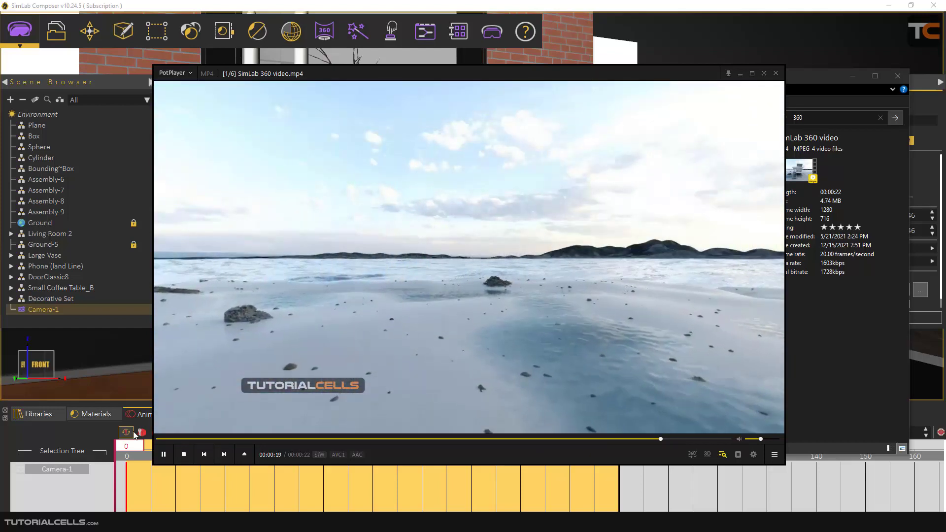
click(167, 439)
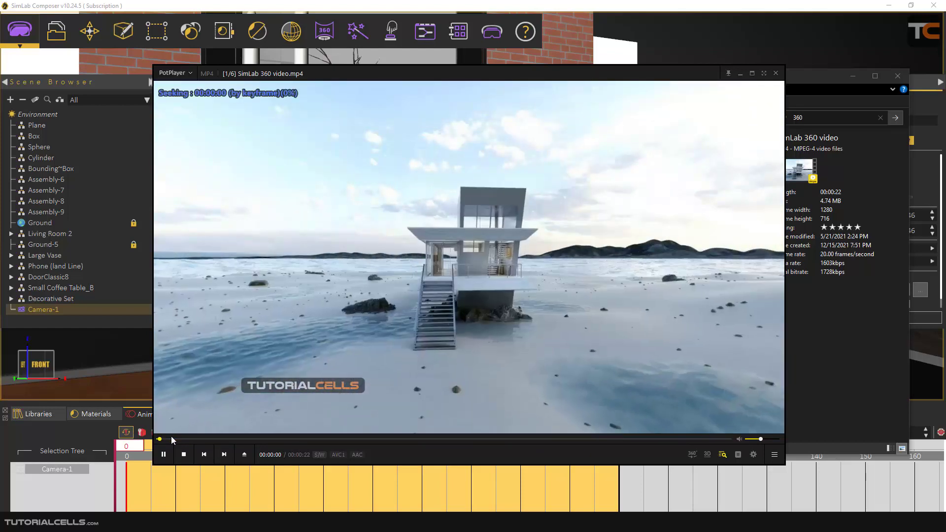
click(282, 400)
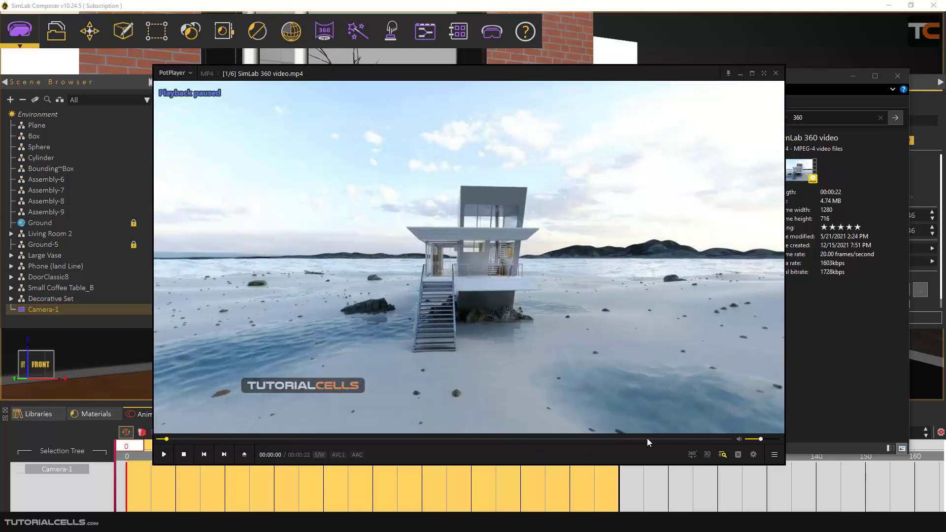
click(691, 454)
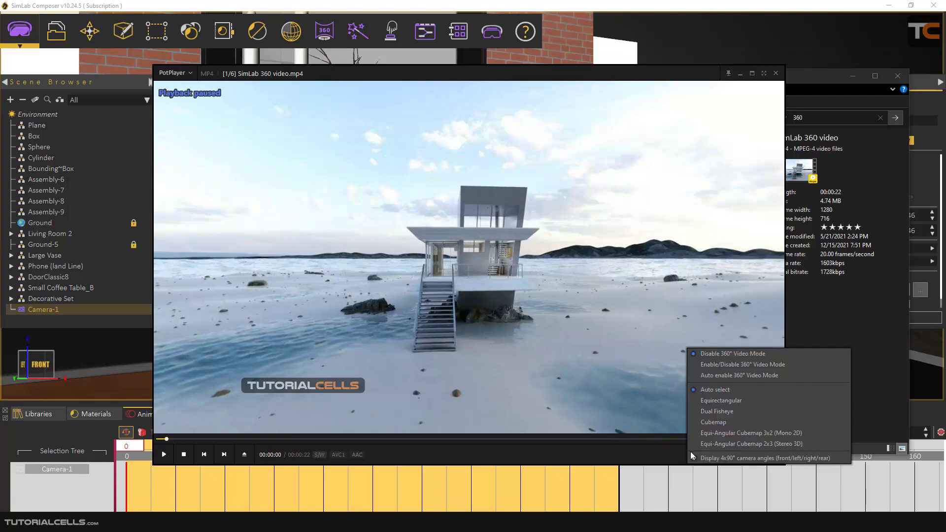
click(707, 369)
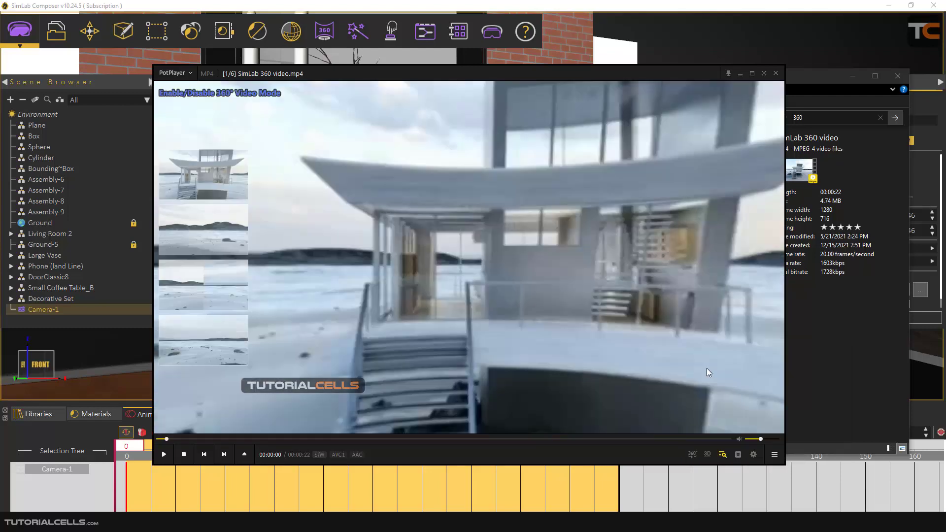
Play the video while looking around the house in 360°, close the player and return to SimLab Composer.
click(570, 338)
drag(497, 302, 436, 342)
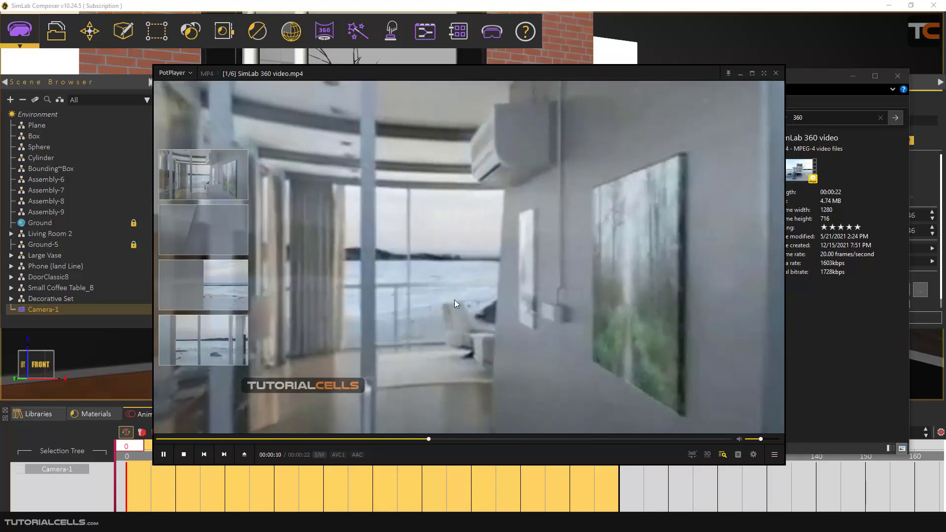
drag(454, 300, 456, 277)
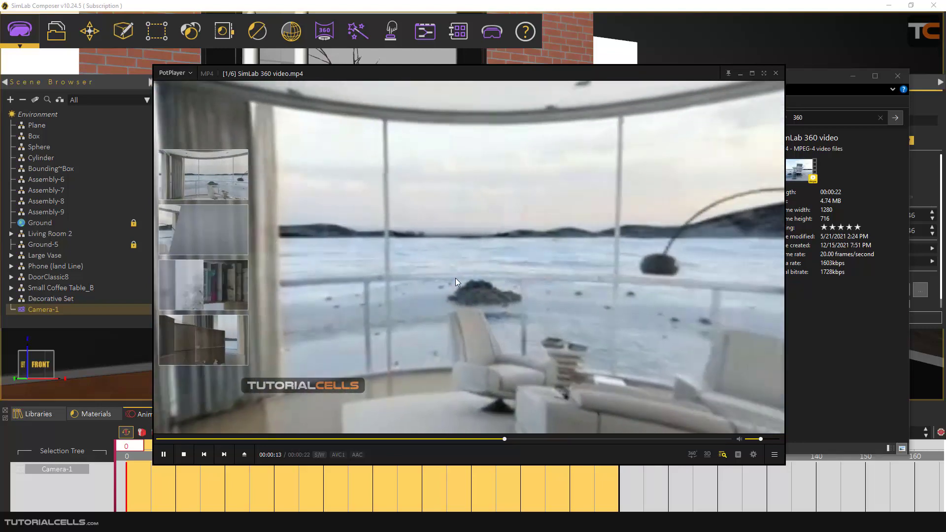
click(454, 276)
click(775, 73)
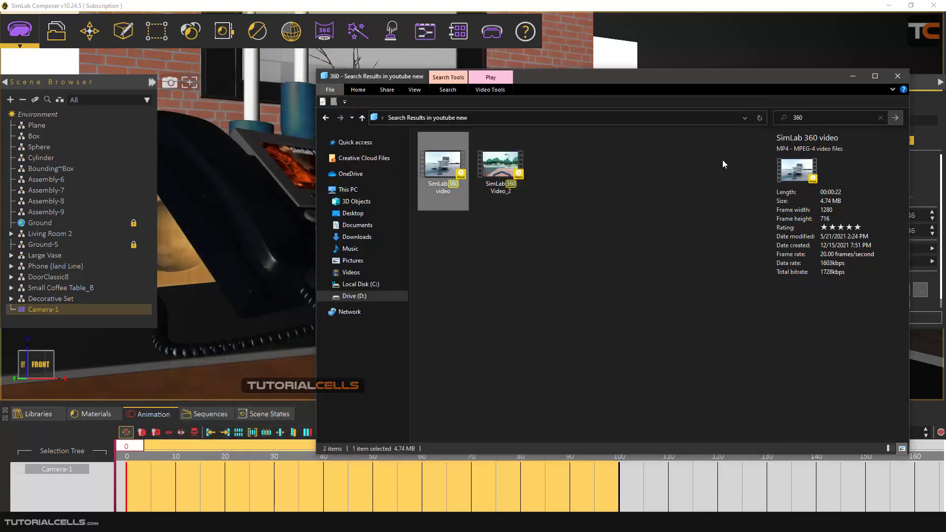
click(853, 77)
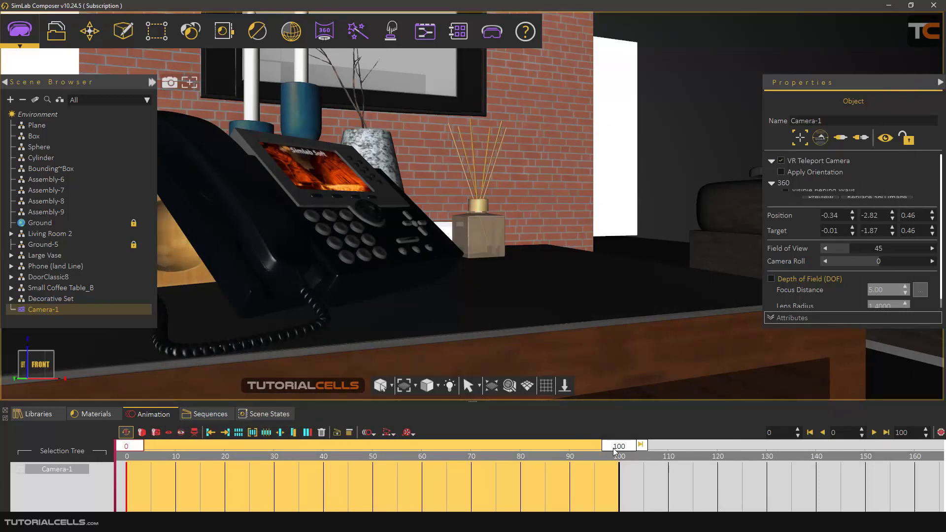
Shorten the animation timeline to end at frame 10 and capture a keyframe for Camera-1 at frame 0.
drag(619, 457, 176, 456)
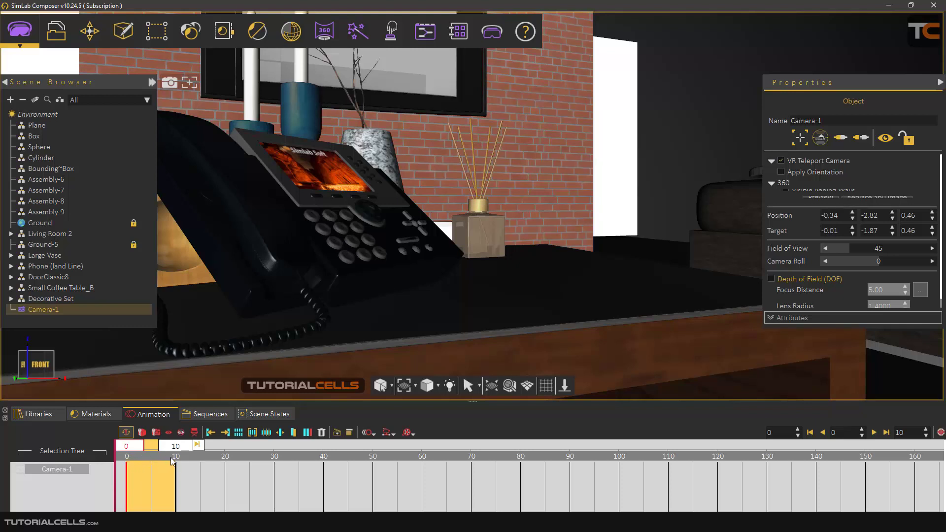
mouse_move(134, 448)
mouse_down()
mouse_move(149, 448)
mouse_move(129, 445)
mouse_up()
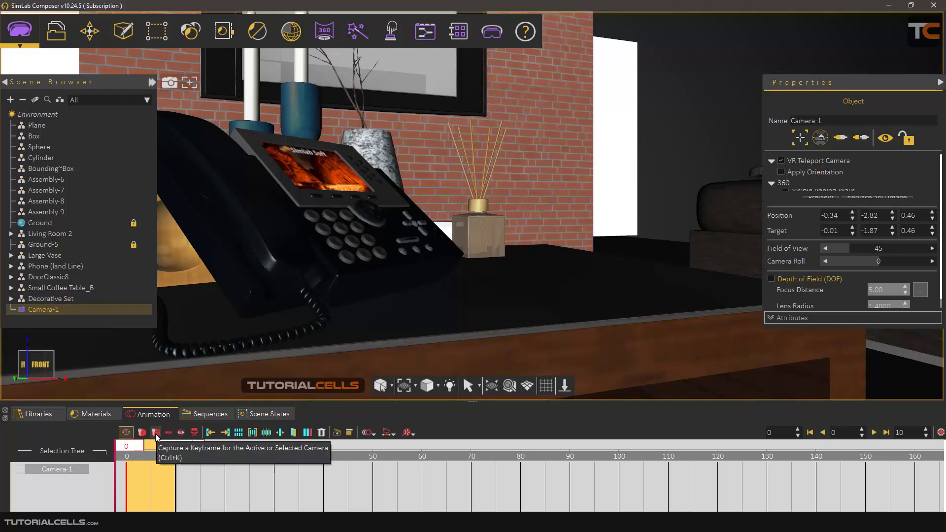
click(156, 435)
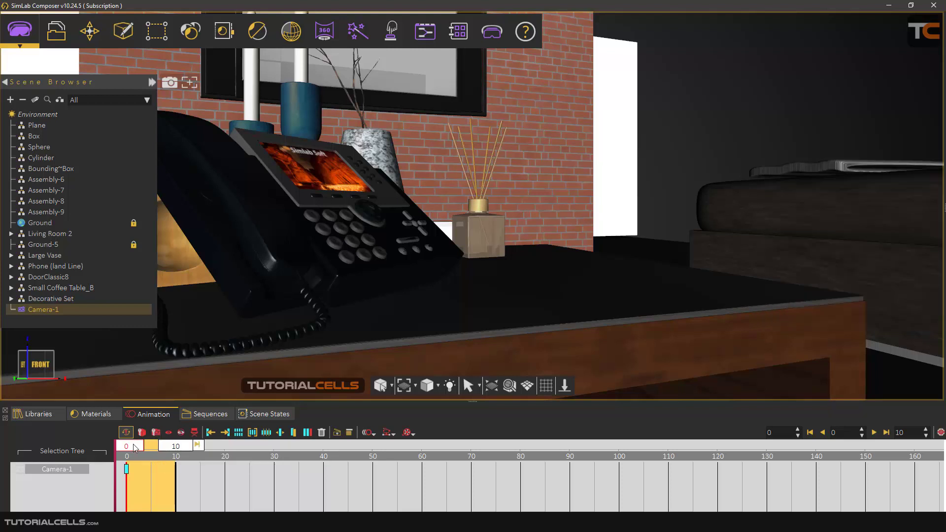
scroll(581, 228, up, 5)
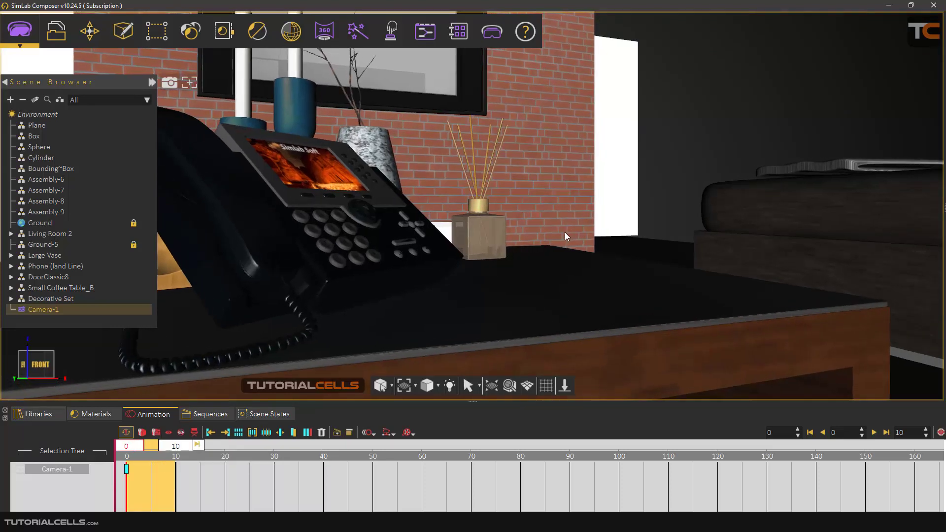
scroll(510, 248, up, 5)
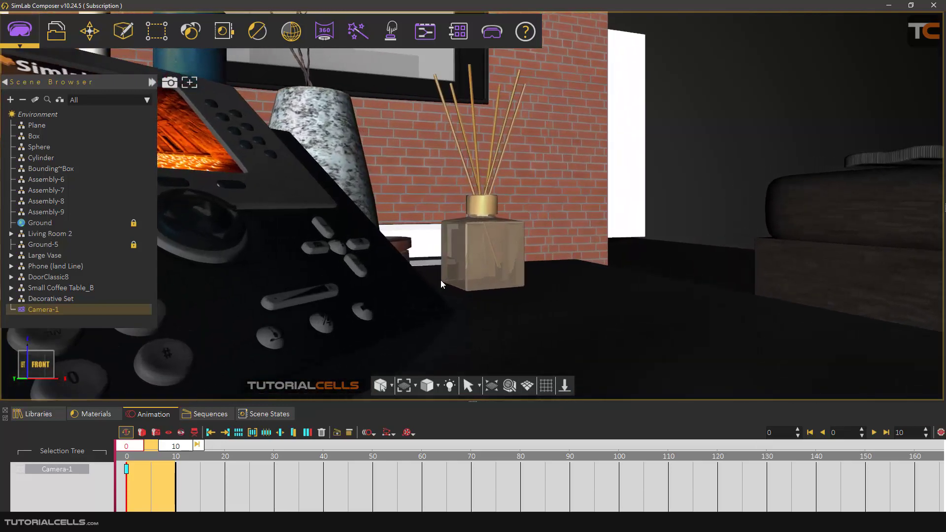
scroll(388, 312, up, 4)
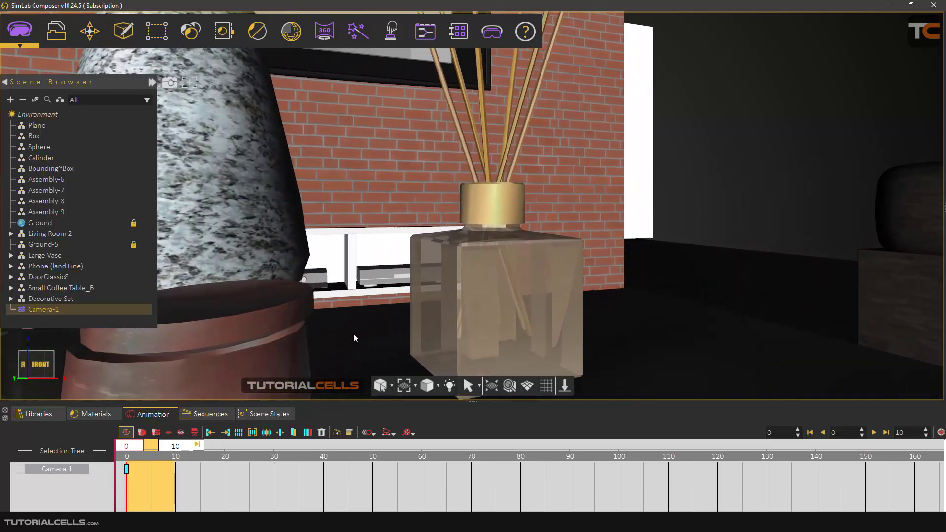
Capture a Camera-1 keyframe at frame 10 with the view moved close to the reed diffuser, and return to frame 0.
click(131, 465)
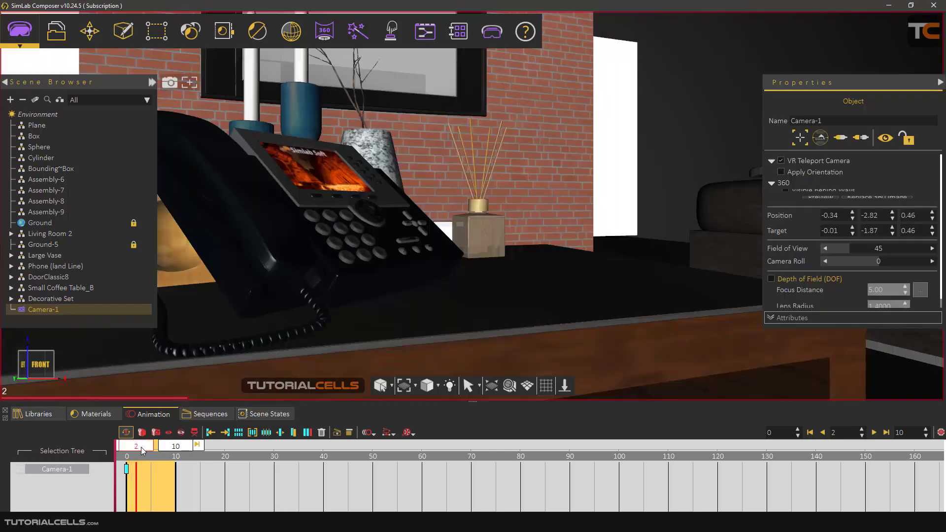
drag(137, 452, 177, 451)
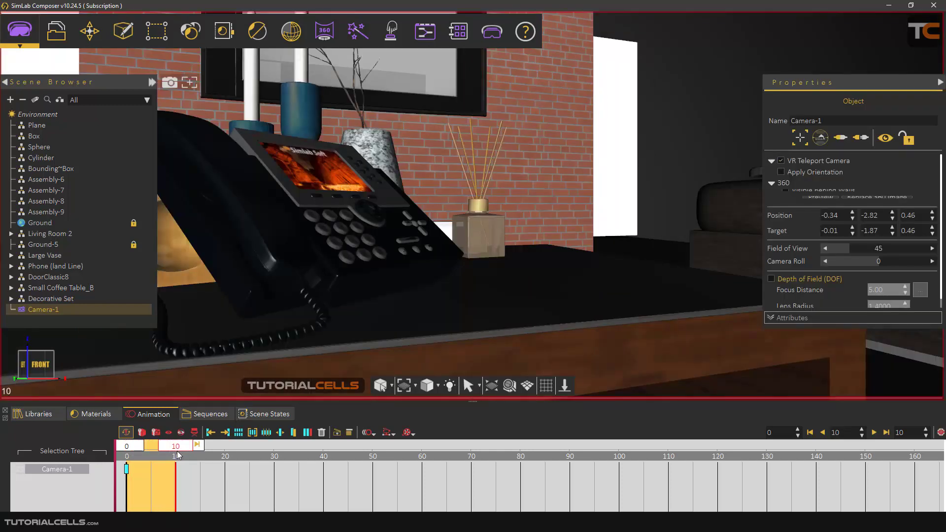
scroll(570, 215, up, 5)
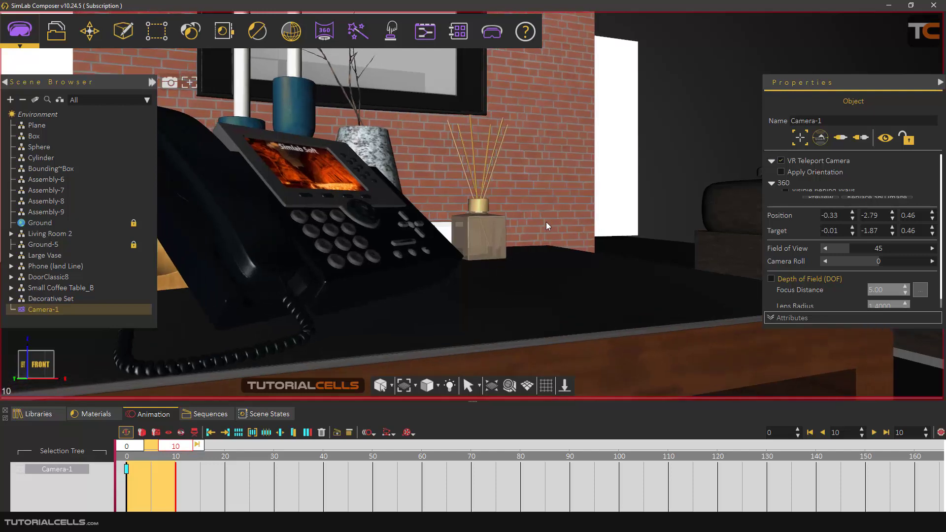
scroll(394, 279, up, 5)
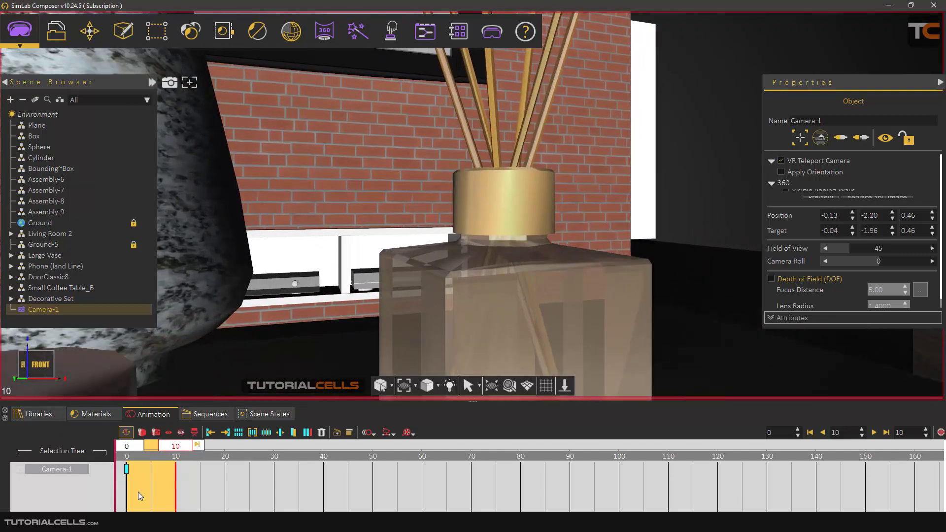
click(156, 432)
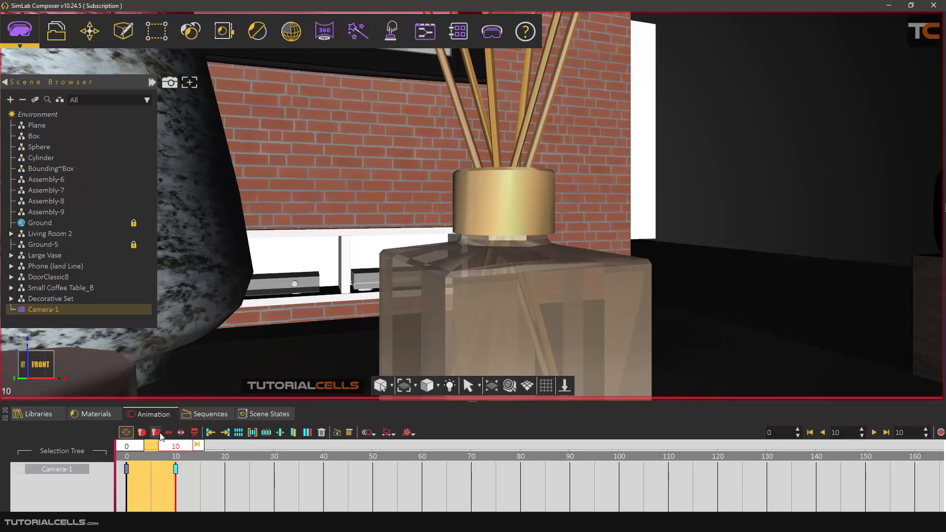
drag(174, 450, 127, 454)
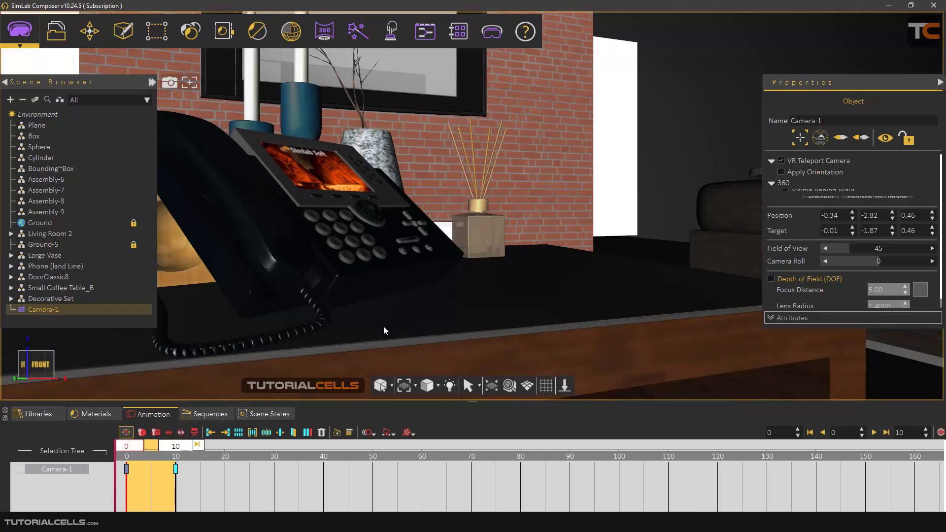
Render Camera-1's animation frames with the multiple-frame 360 Video option.
click(324, 31)
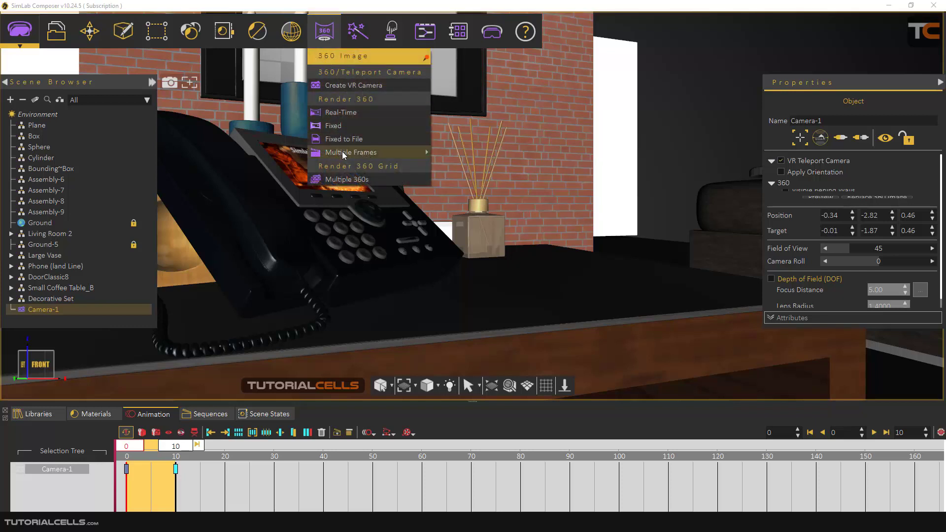
mouse_move(344, 155)
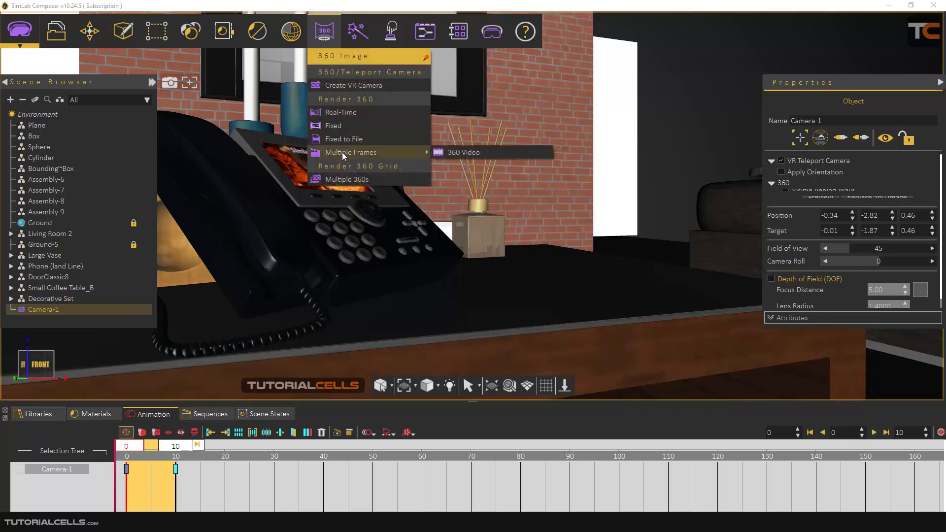
click(451, 152)
drag(452, 170, 500, 136)
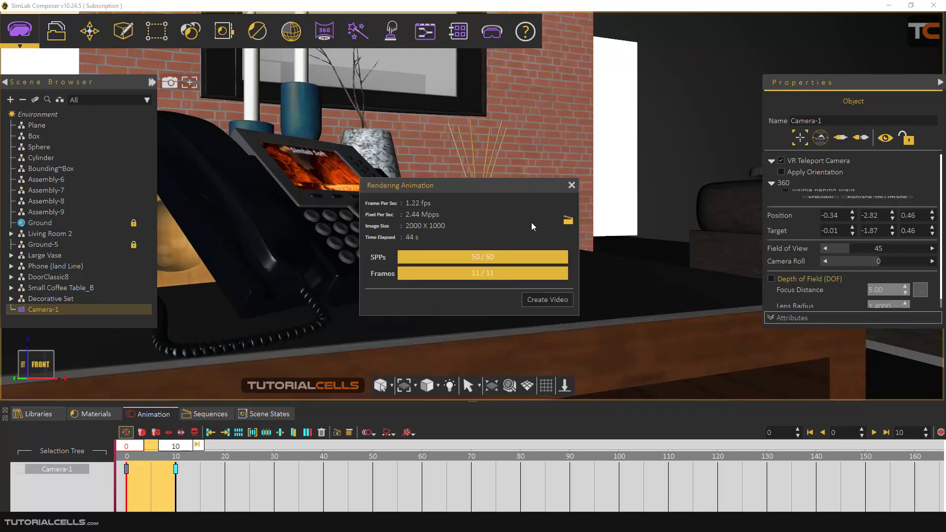
Create an MP4 from the rendered SimLab_248 frames at maximum quality and 30 frames per second, with Make 360 Video enabled.
click(535, 299)
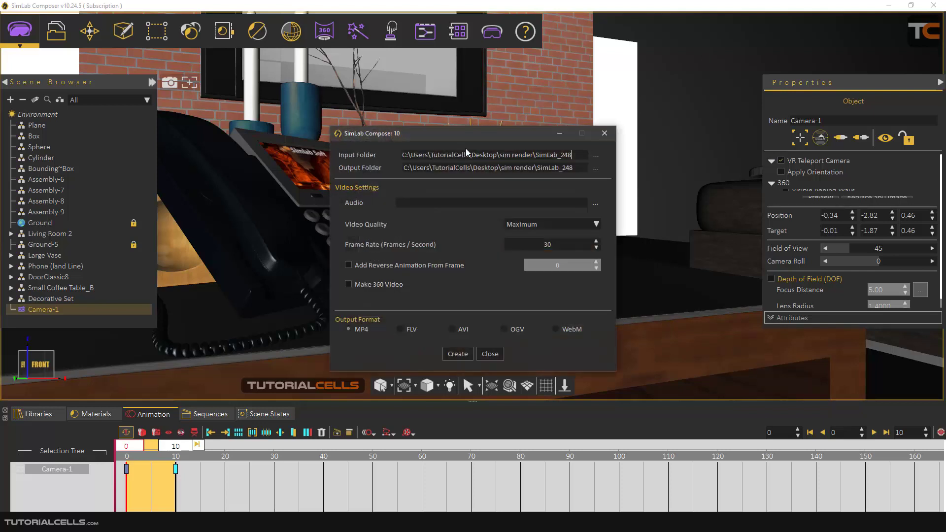
drag(472, 134, 494, 124)
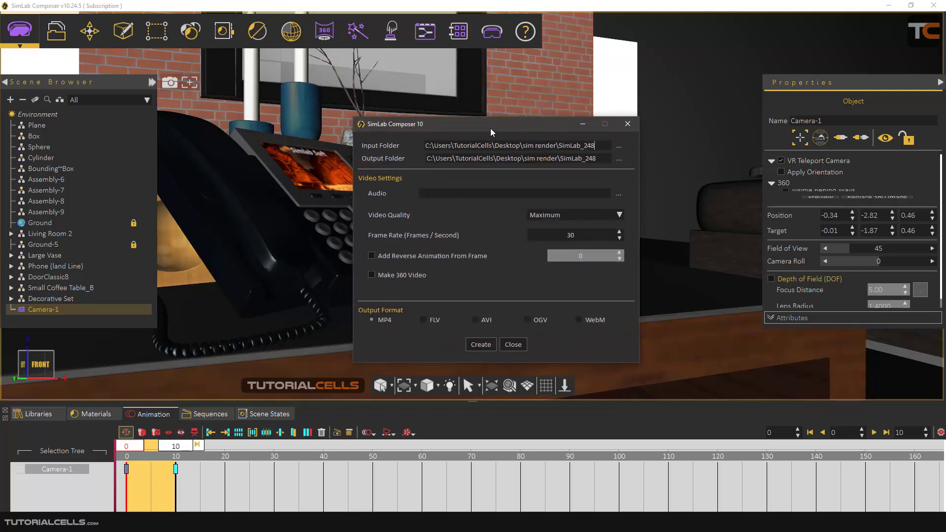
drag(489, 128, 495, 127)
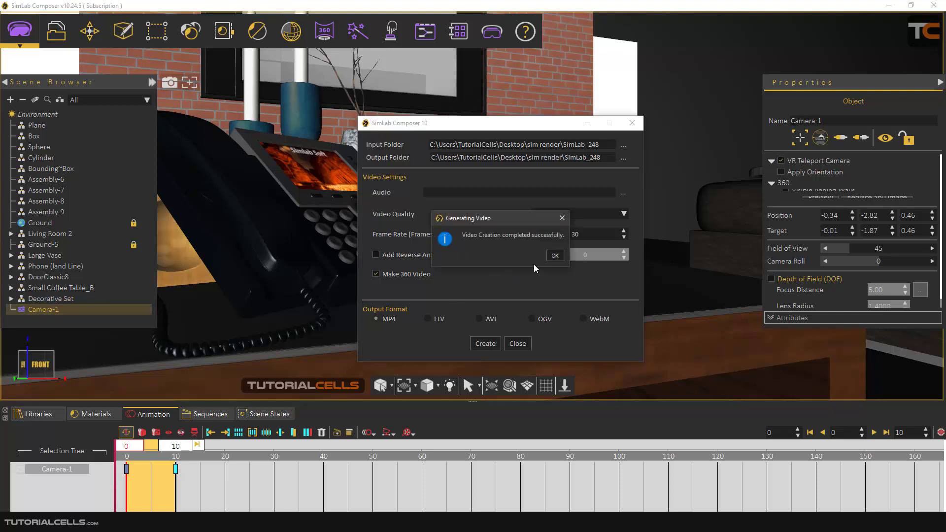
click(551, 257)
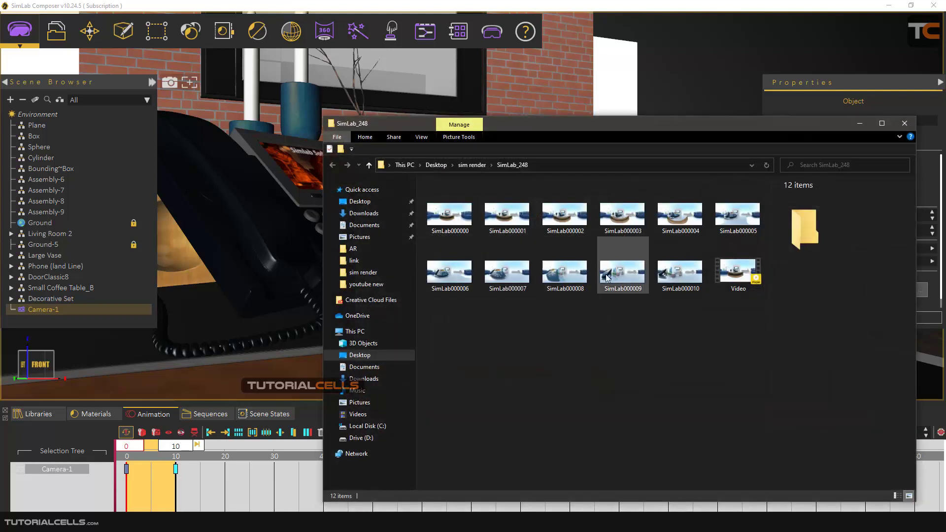
Open the generated Video file from the SimLab_248 folder and go through its frames to inspect the camera movement.
double_click(723, 268)
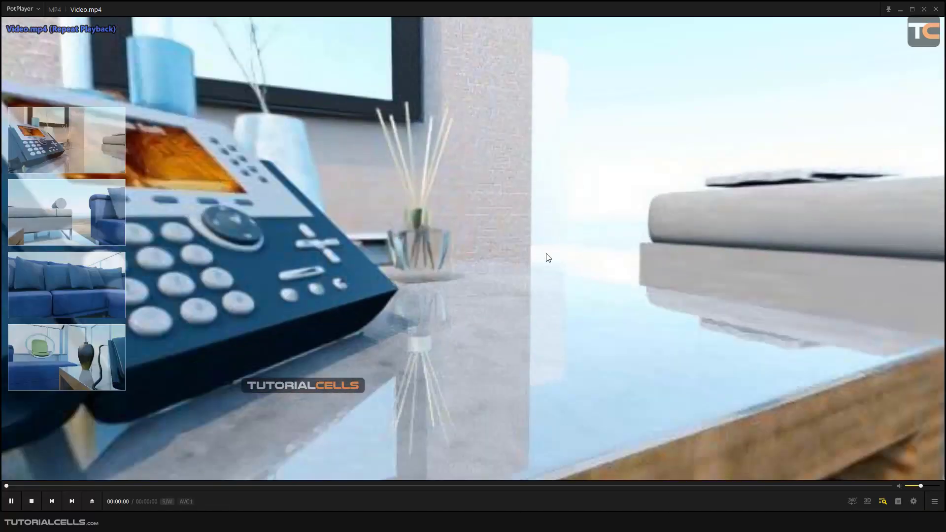
click(539, 265)
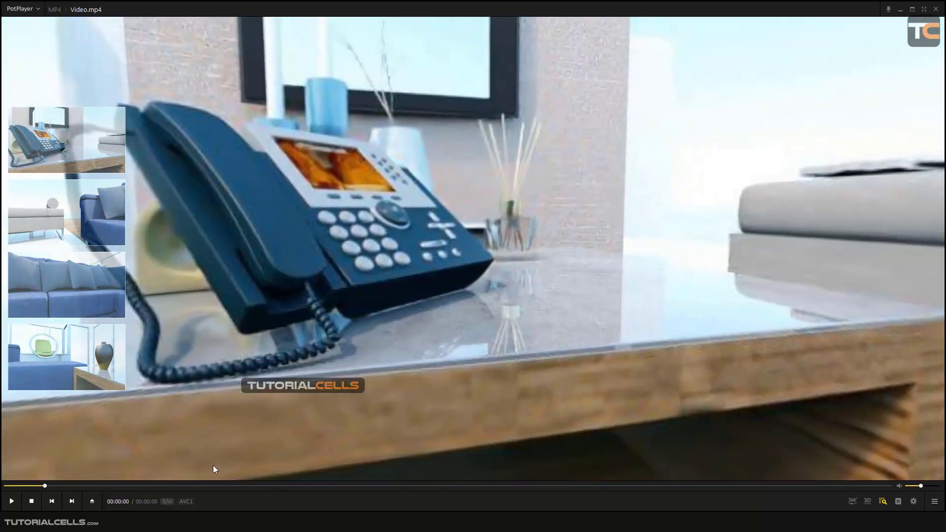
click(234, 485)
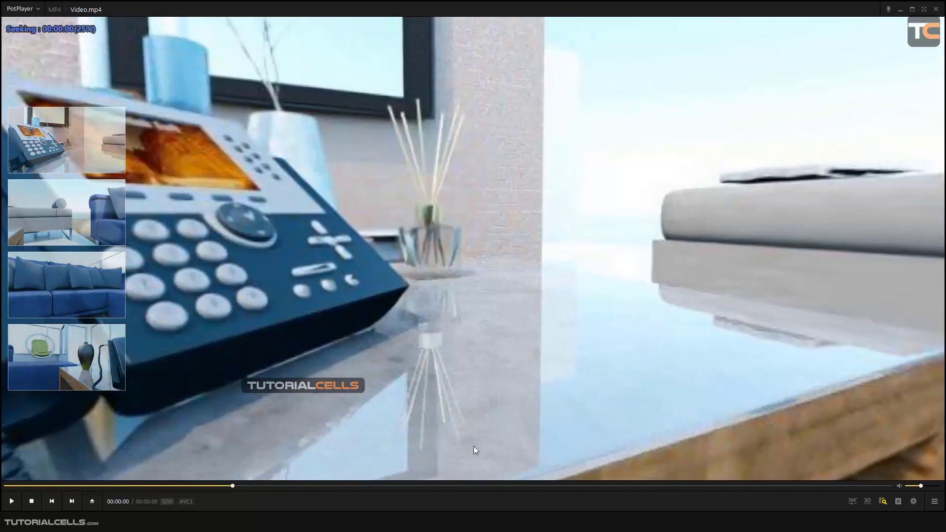
click(478, 486)
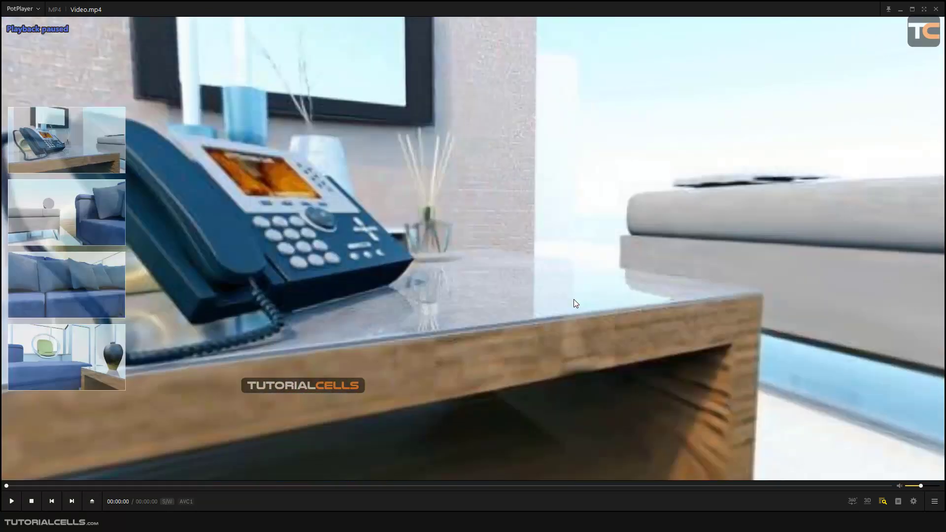
click(574, 299)
key(Right)
key(Right)
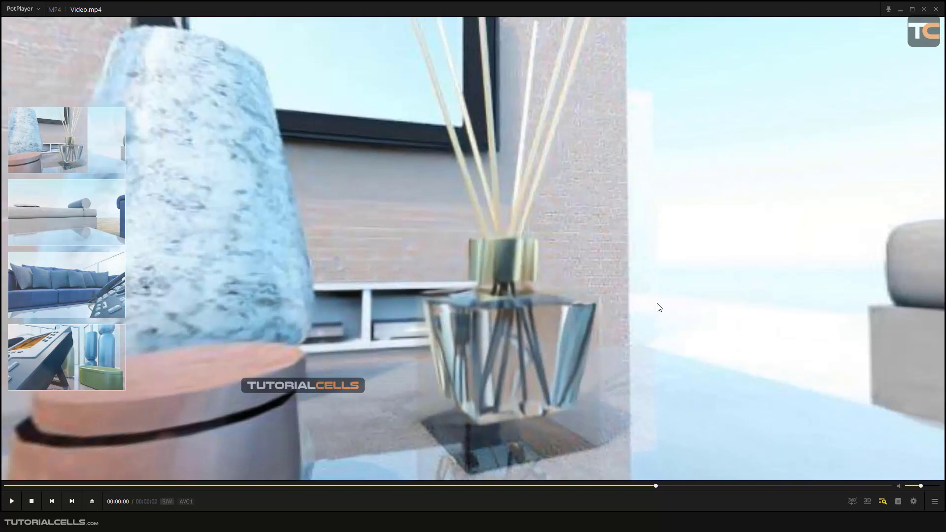
Close the video player, the SimLab_248 folder and the video creation dialog.
click(936, 8)
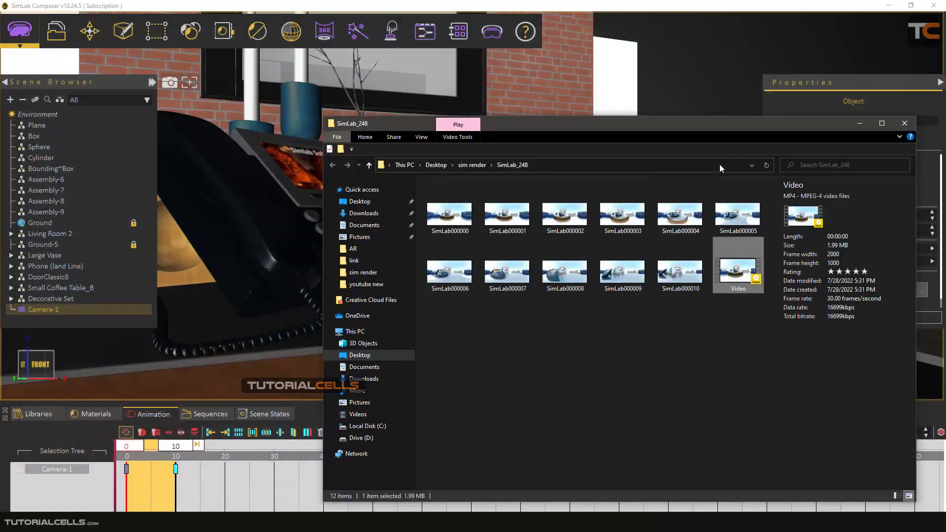
click(905, 124)
click(516, 342)
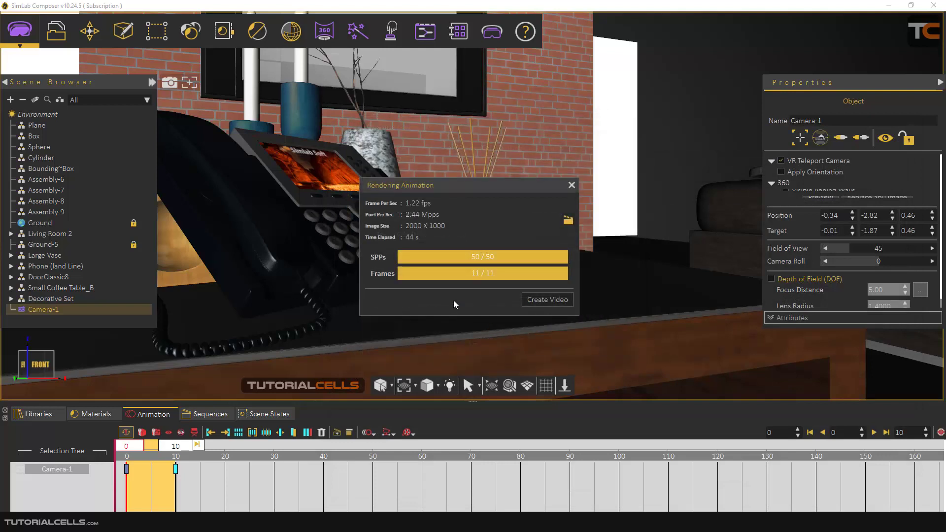
Close the animation rendering dialog, leave the Camera-1 view and delete Camera-1 from the scene.
click(571, 186)
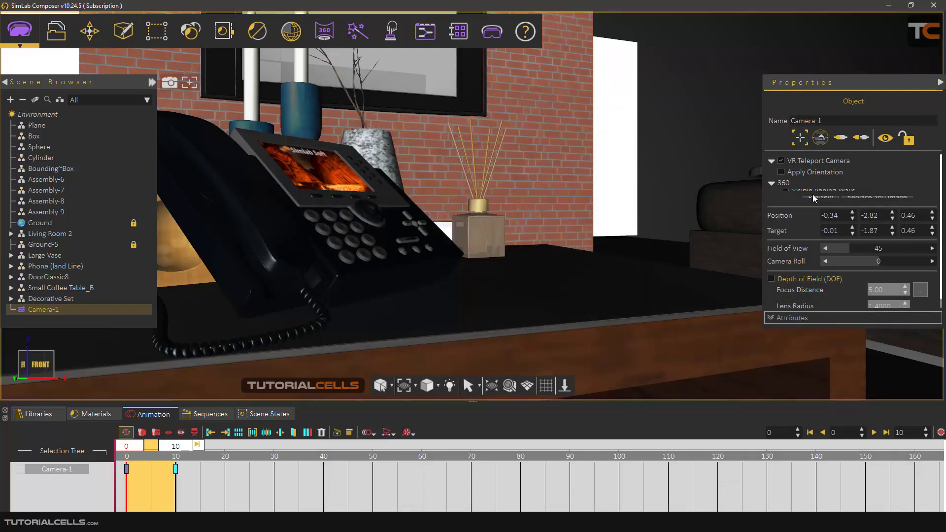
click(856, 138)
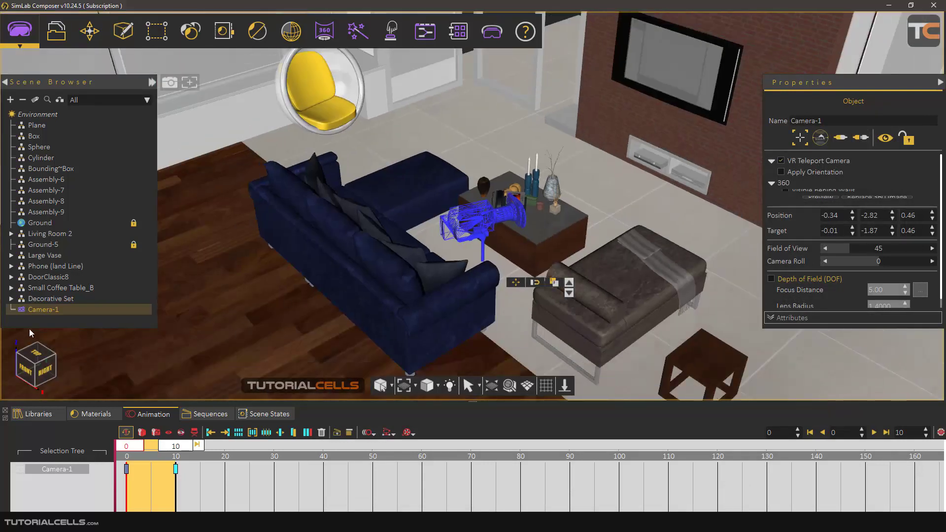
click(28, 310)
key(Delete)
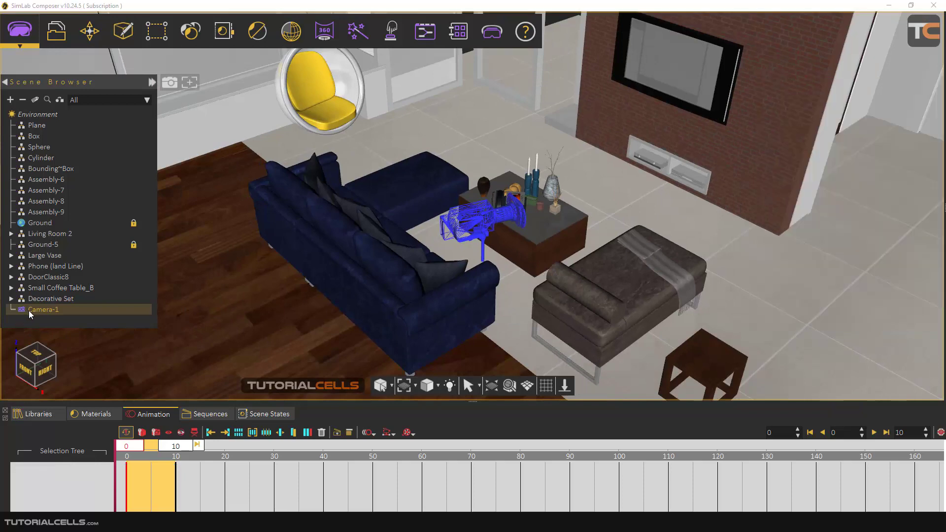
Create a new VR camera beside the coffee table in the living room.
scroll(477, 244, up, 2)
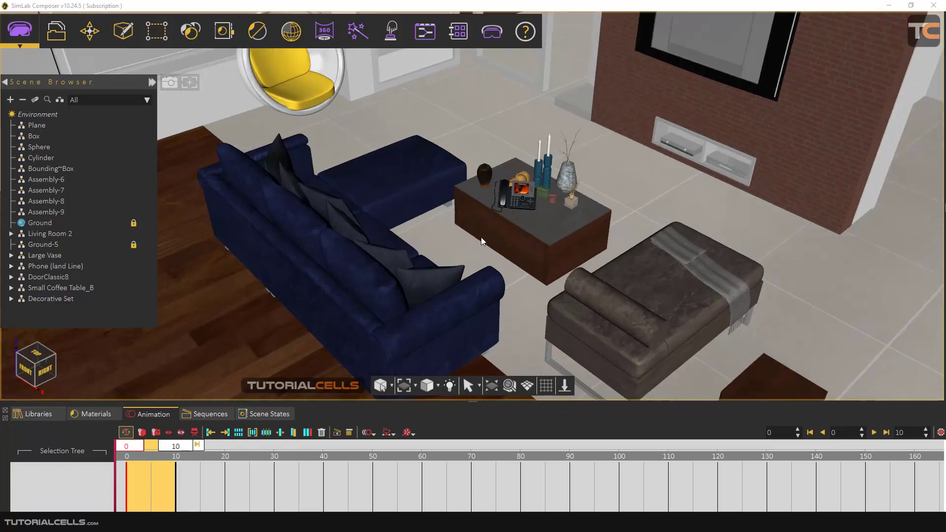
middle_drag(493, 221, 466, 197)
click(323, 36)
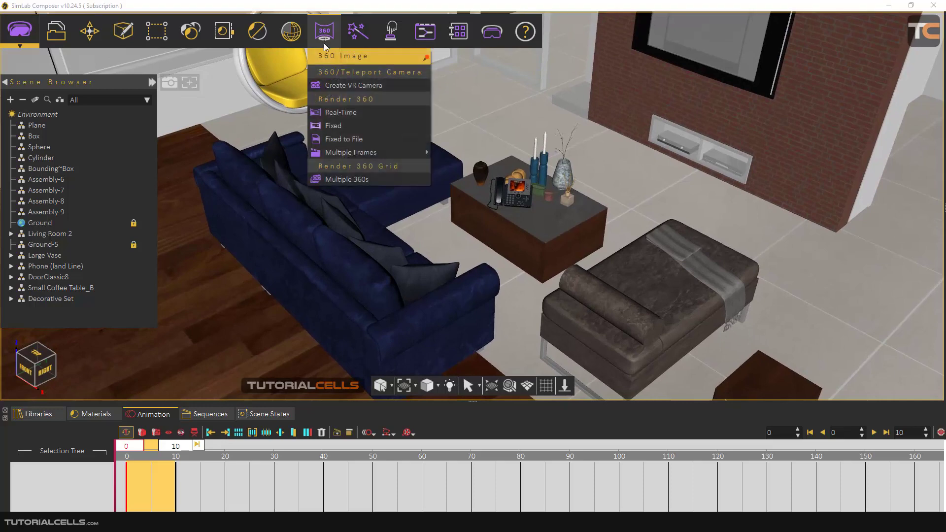
click(340, 85)
scroll(447, 168, down, 3)
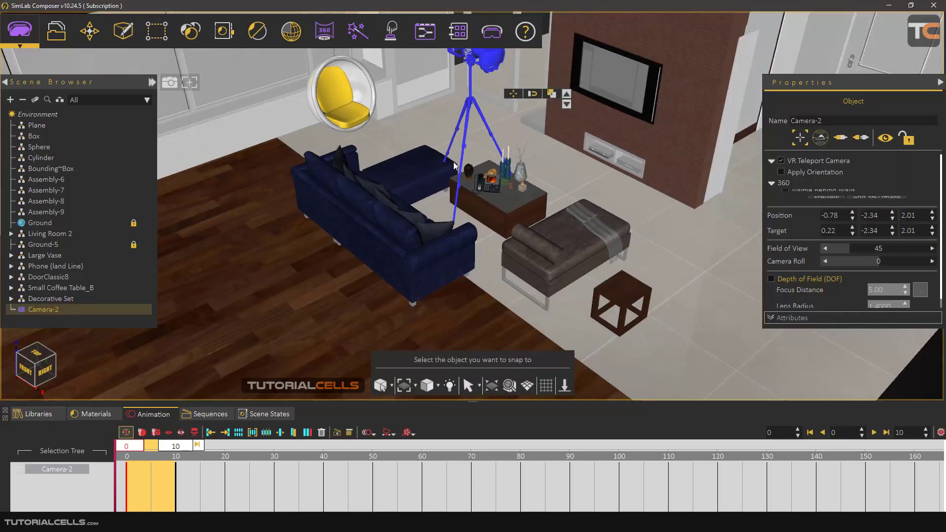
middle_drag(428, 174, 399, 176)
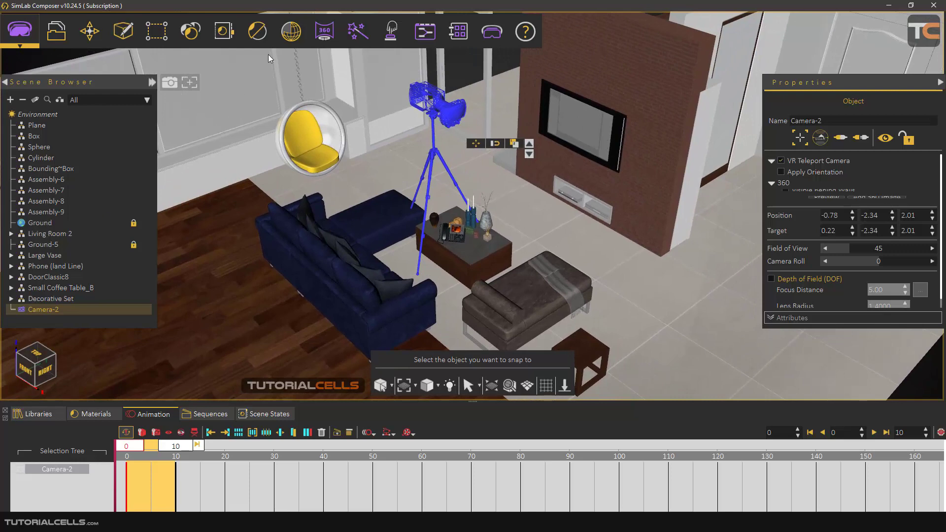
Create another VR camera and move it in front of the TV wall, at about X 0.05, Y -1.33.
click(320, 31)
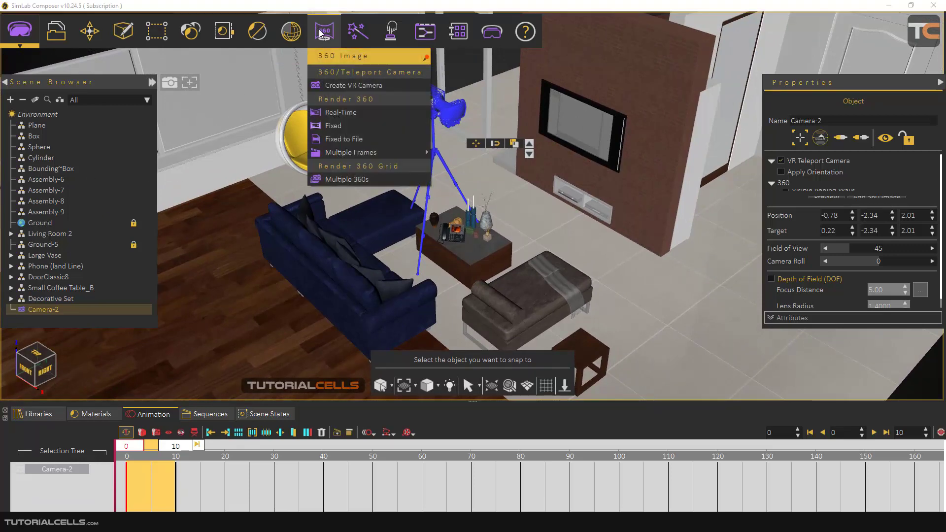
click(342, 89)
middle_drag(522, 156, 454, 152)
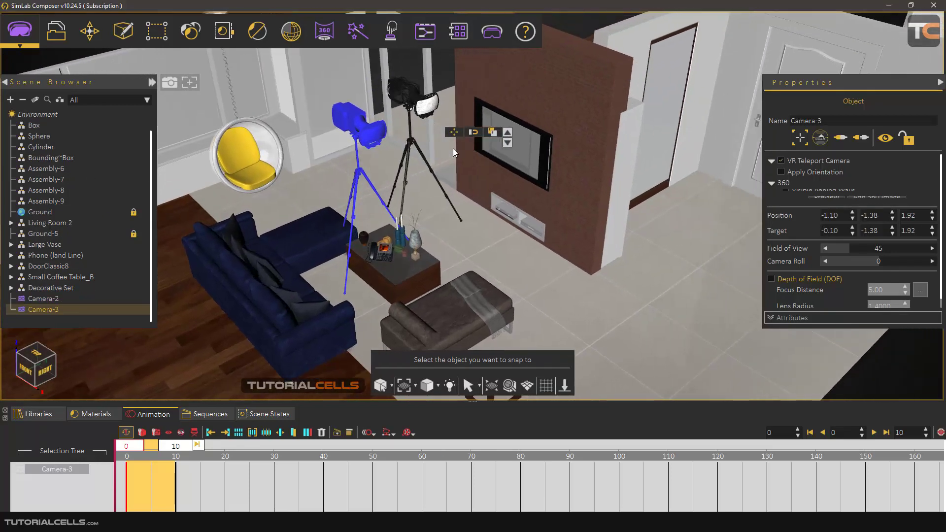
click(453, 134)
drag(402, 173, 466, 209)
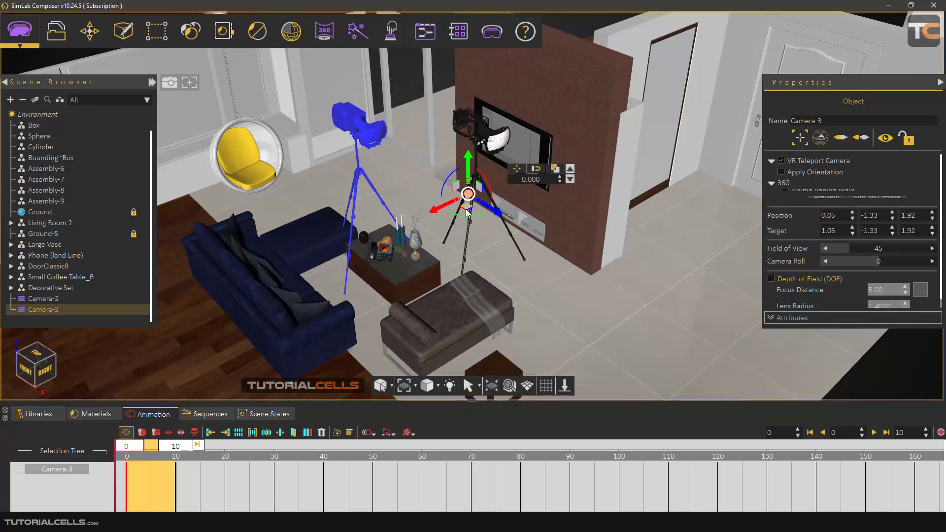
Create a third VR camera near the mirror and move it along X to about 1.54, toward the door.
middle_drag(465, 209, 550, 217)
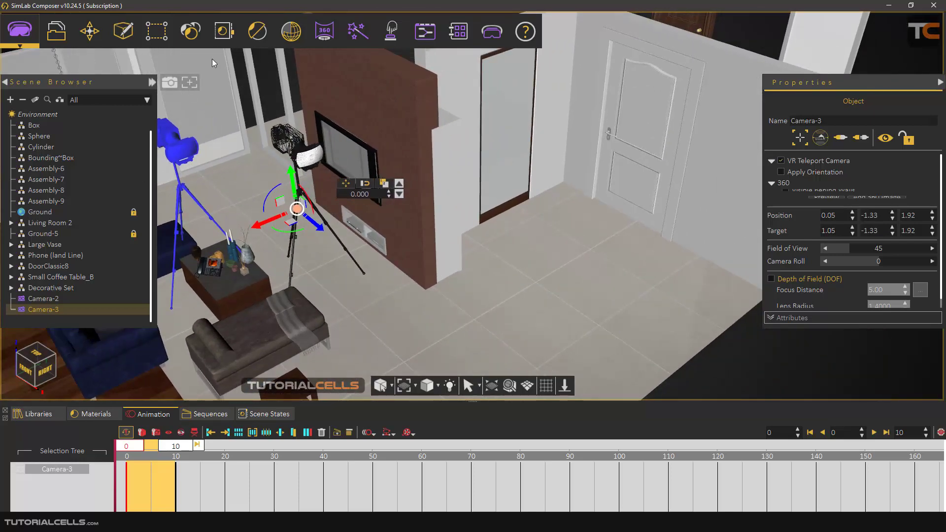
click(324, 31)
click(427, 135)
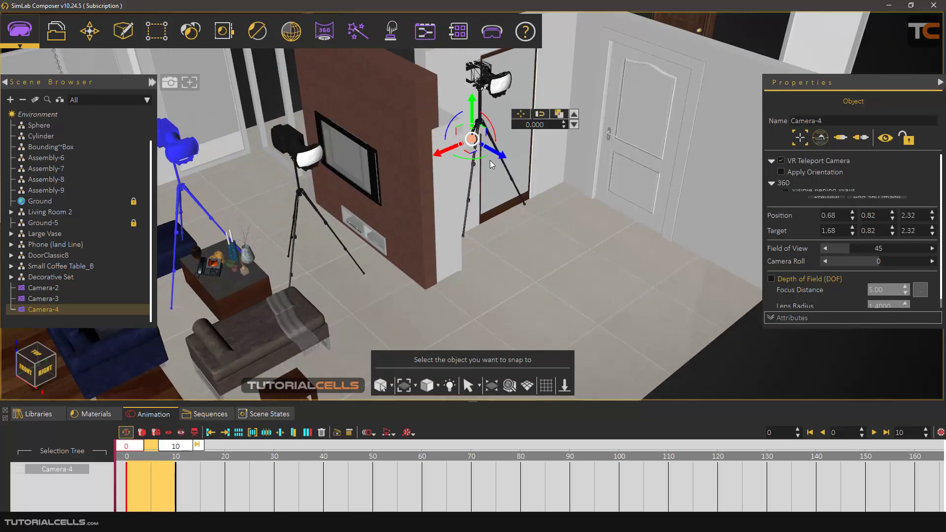
drag(500, 157, 549, 186)
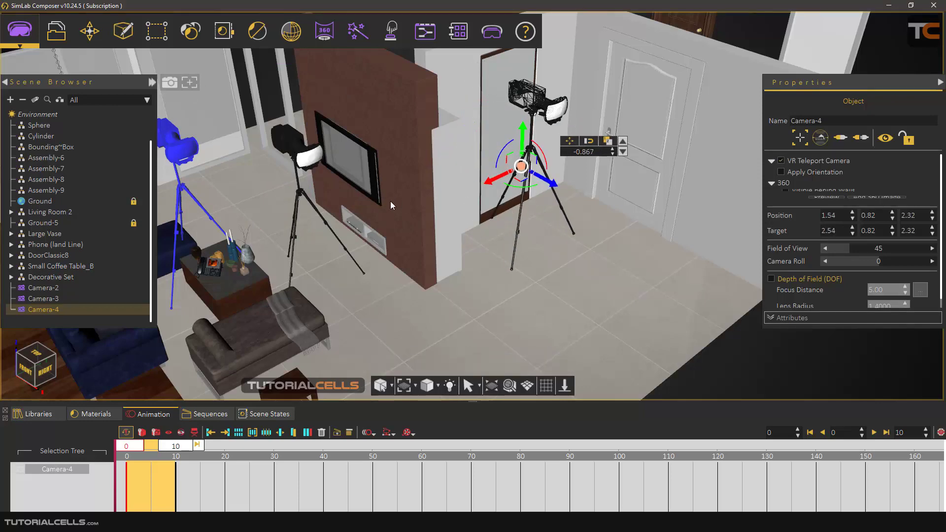
Move Camera-2 to the sofa, at about X -0.24, Y -3.40, and rotate it about 37 degrees toward the room.
middle_drag(520, 197, 728, 163)
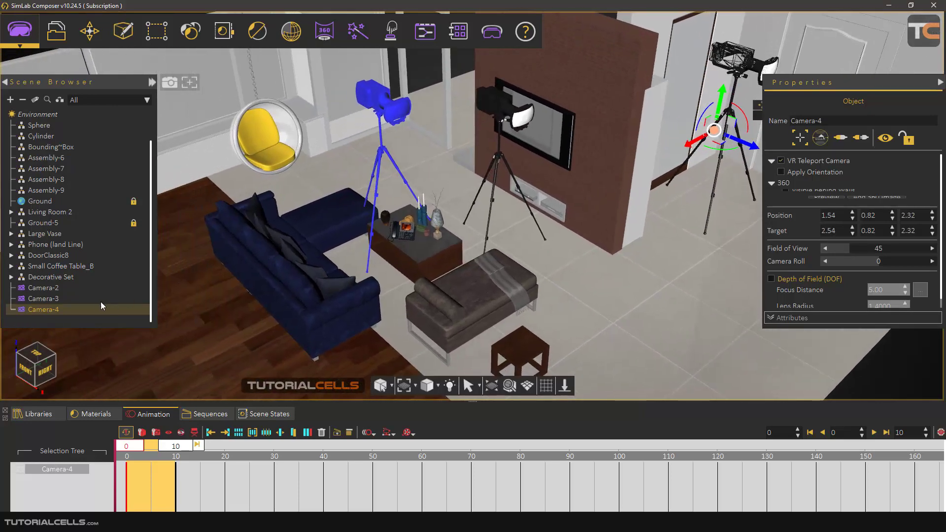
click(43, 288)
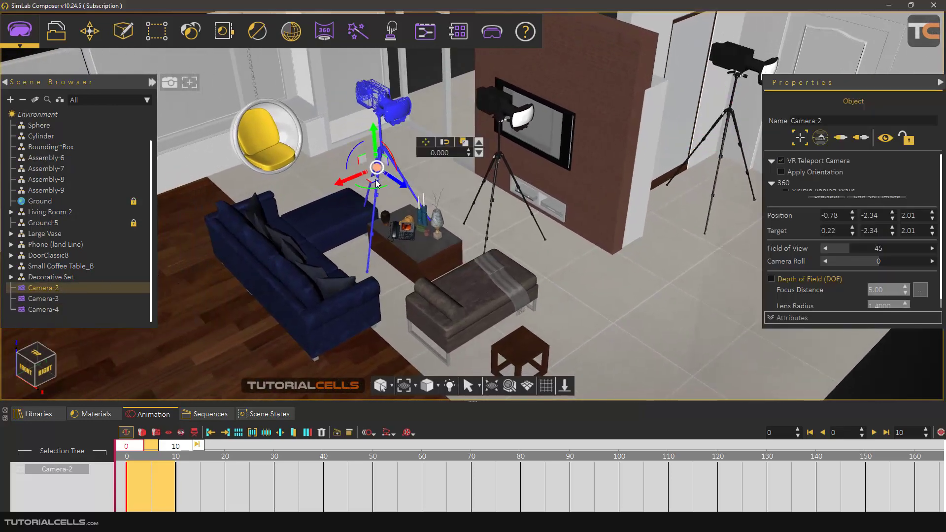
drag(364, 184, 353, 236)
Check the room through Camera-2, then return to the overall scene view.
click(842, 139)
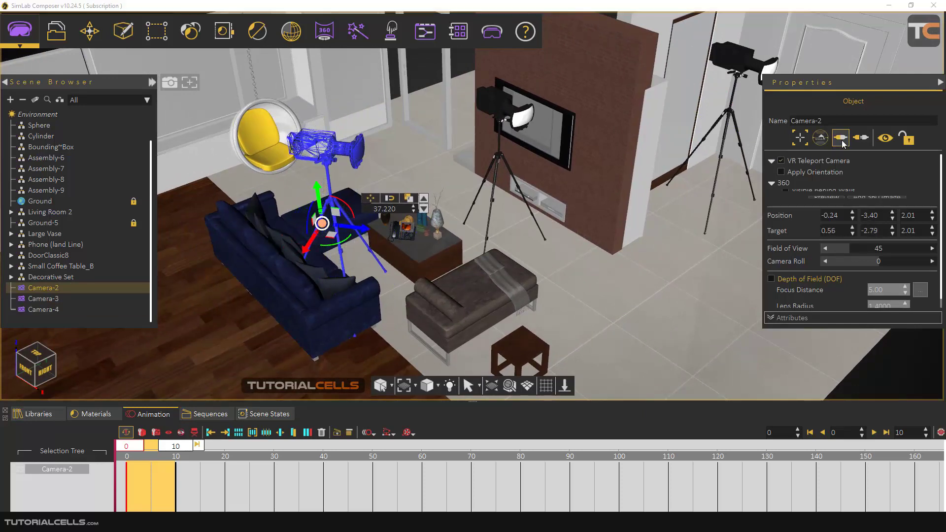
click(492, 247)
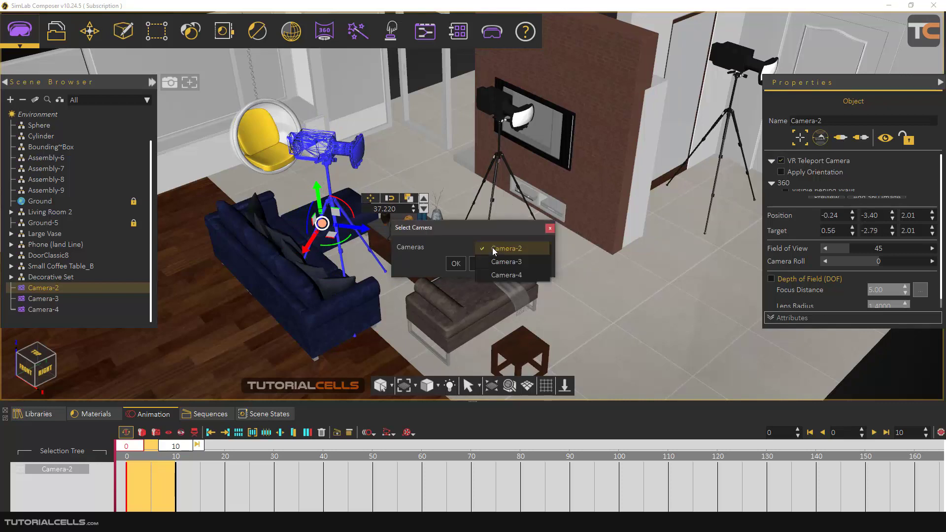
click(493, 250)
click(455, 264)
drag(435, 255, 413, 242)
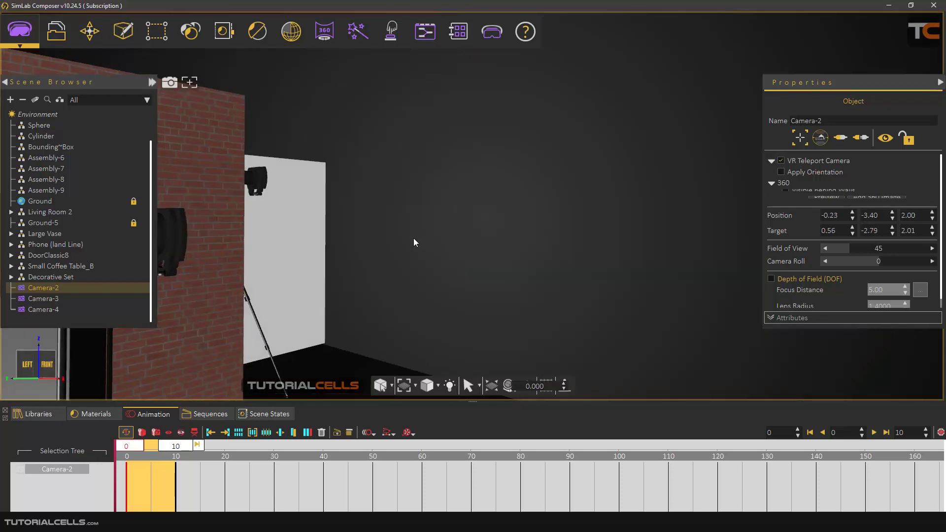
click(860, 137)
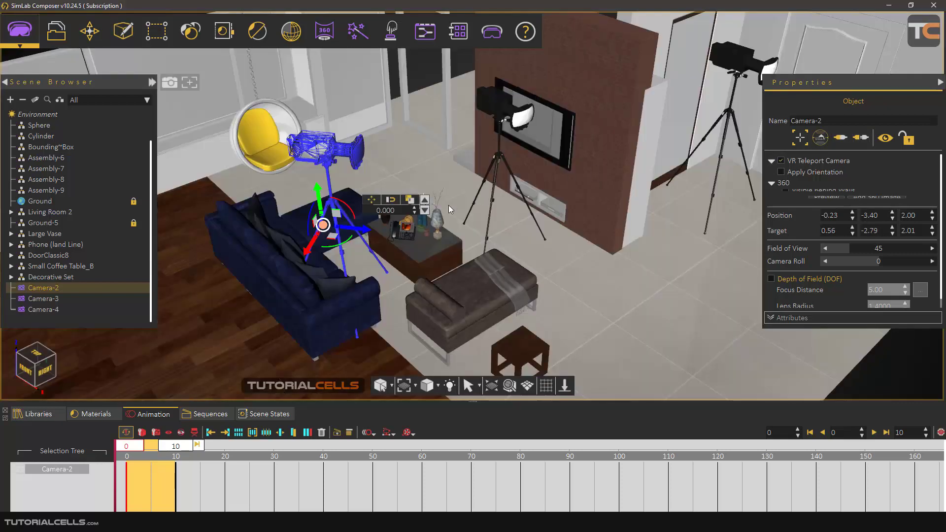
Lower Camera-2 to a height of about 0.75, place it between sofa and coffee table, and rotate it about 23 degrees.
mouse_move(323, 226)
mouse_down()
mouse_move(294, 250)
mouse_move(321, 221)
mouse_move(324, 233)
mouse_up()
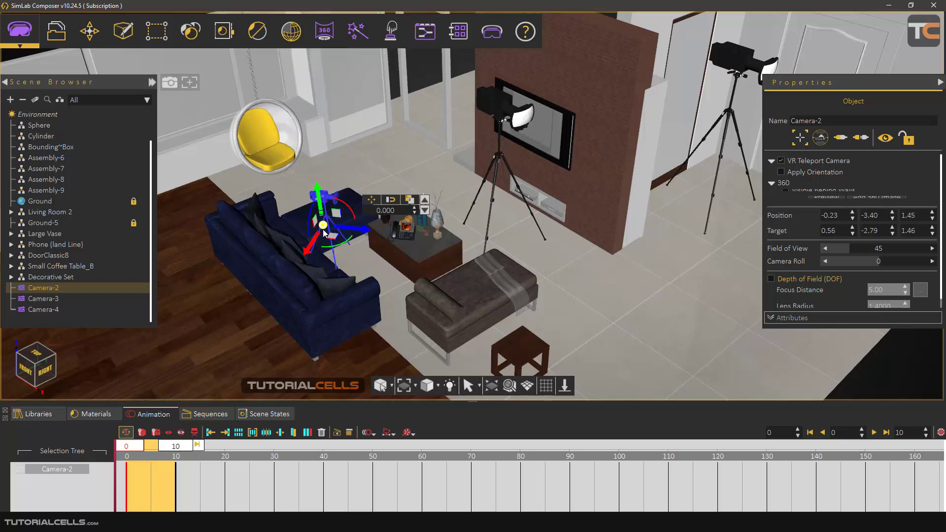
scroll(356, 259, up, 5)
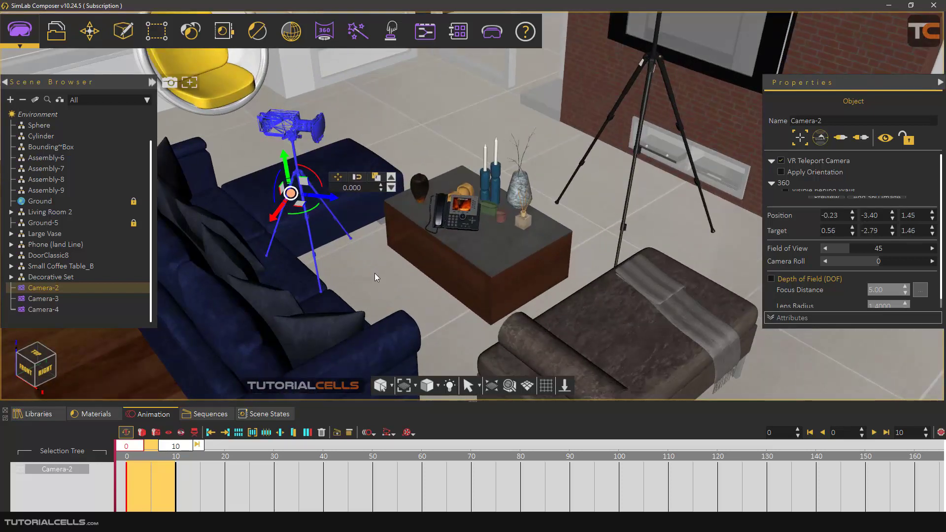
click(377, 275)
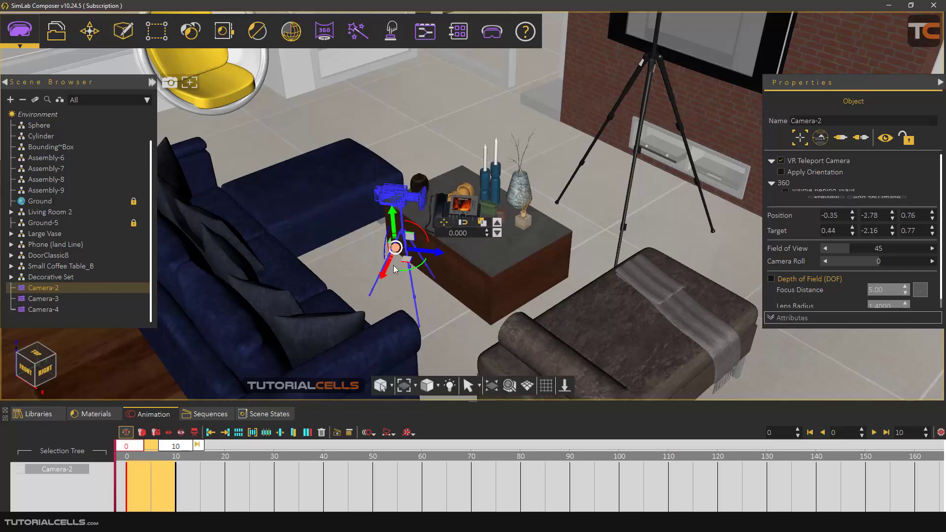
drag(407, 268, 358, 268)
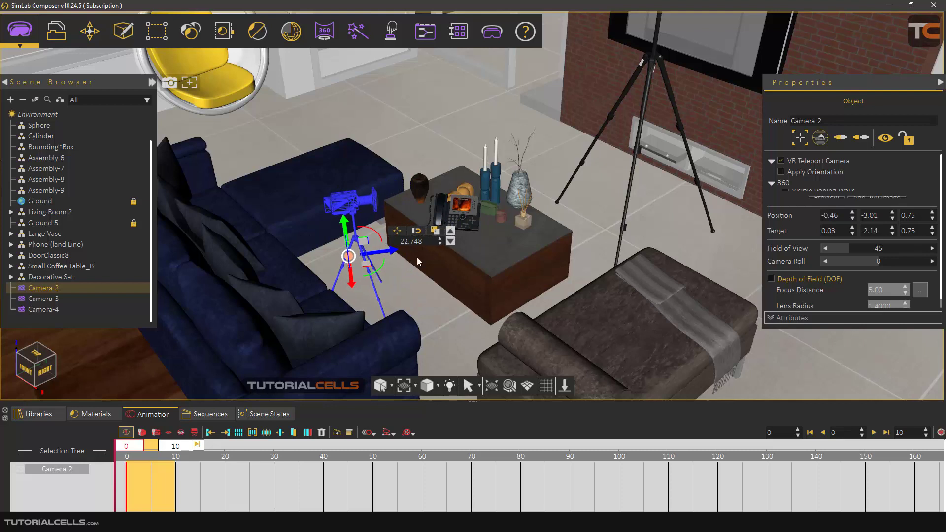
Check the coffee table through Camera-2, return to the scene view and lower the camera slightly.
click(838, 140)
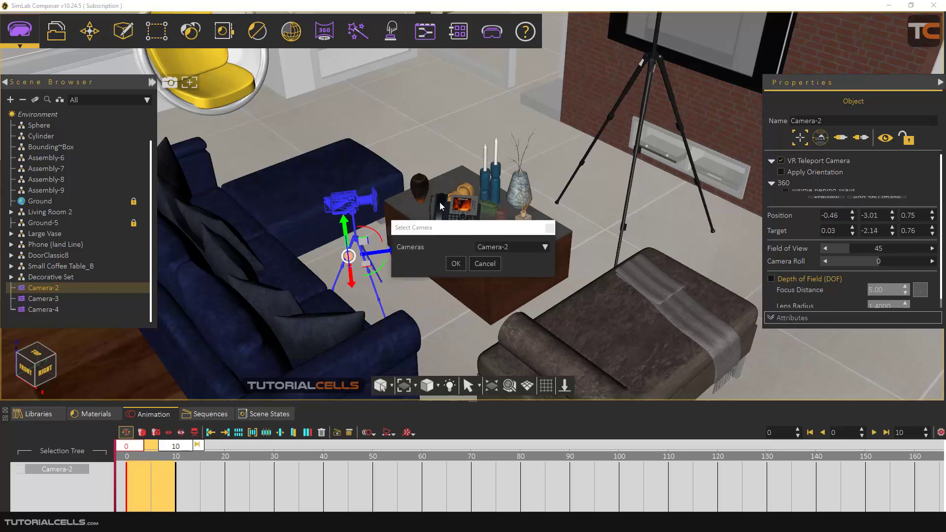
click(453, 264)
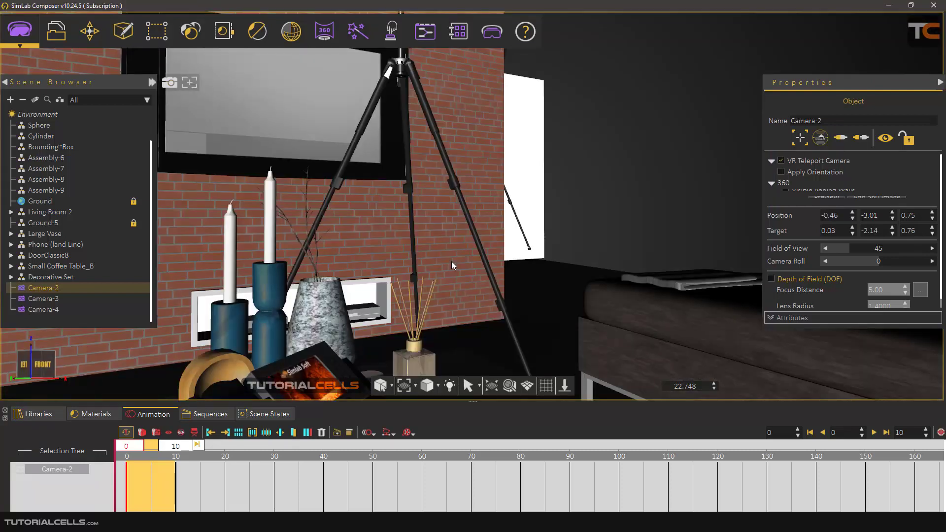
click(859, 139)
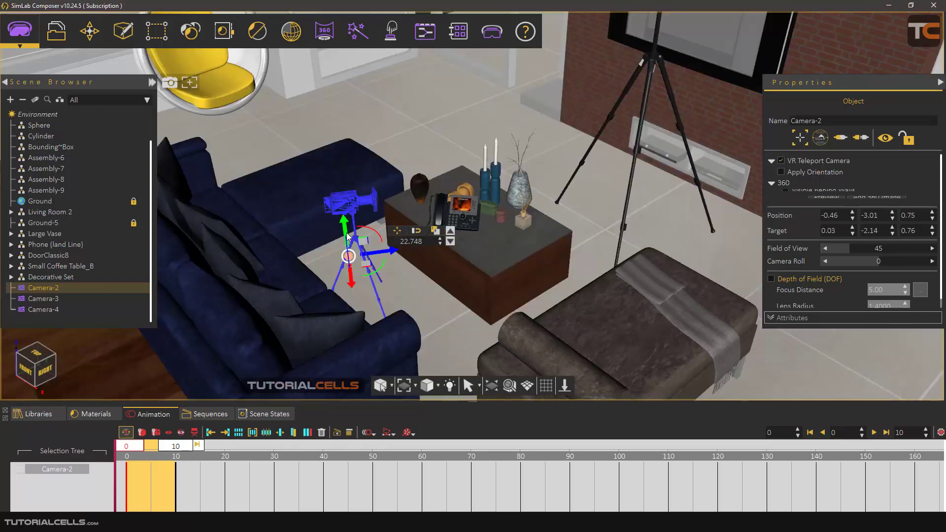
drag(346, 230, 352, 251)
Lower Camera-3 to a height of about 0.54, shift it to about X 0.10, Y -1.03, and turn it toward the coffee table.
drag(618, 176, 458, 197)
click(35, 300)
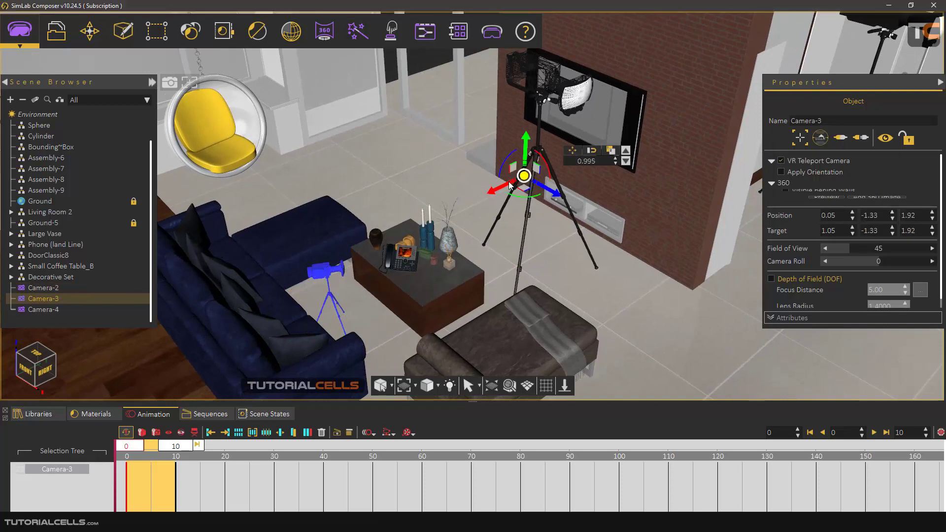
drag(527, 183, 504, 231)
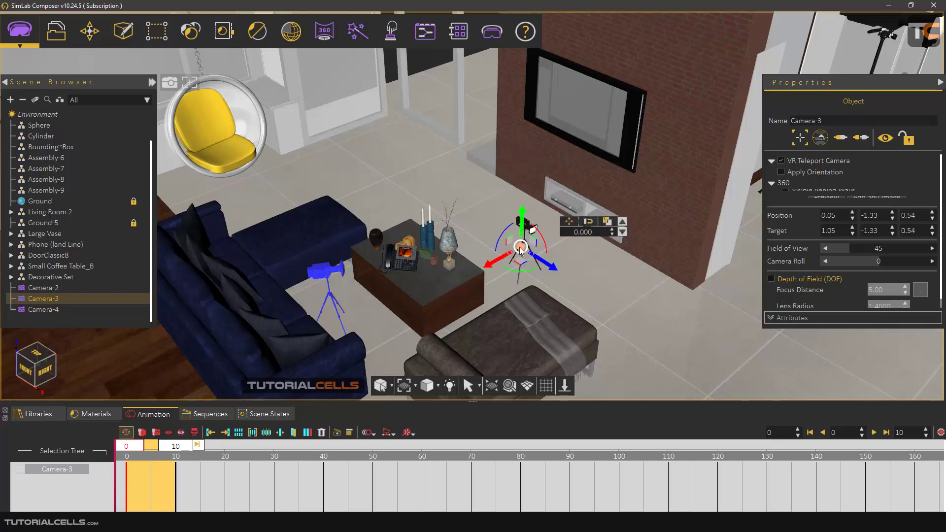
drag(521, 270, 509, 249)
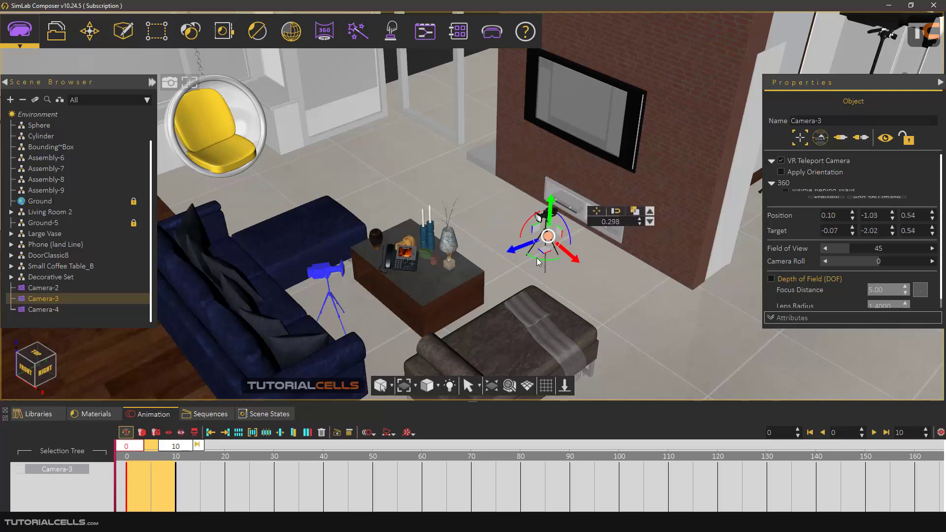
Check the coffee table and sofa through Camera-3, then return to the scene view.
click(841, 137)
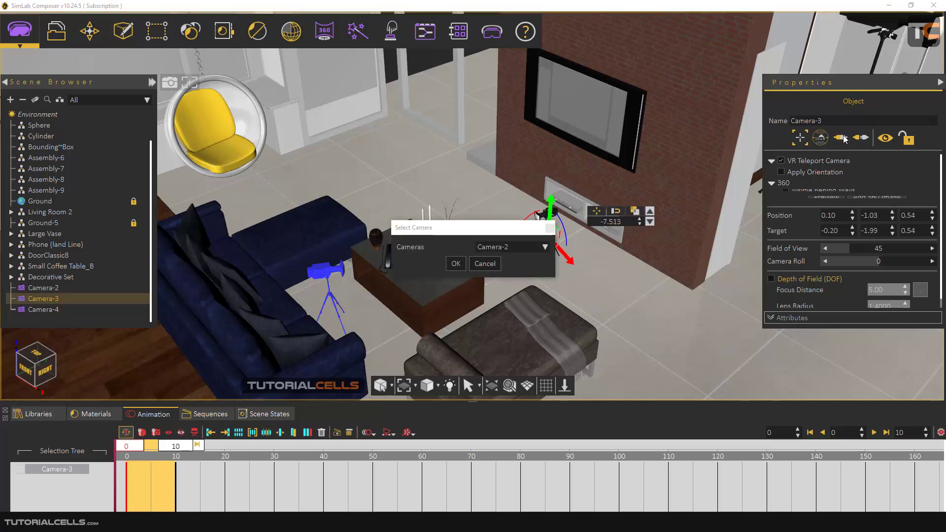
click(487, 251)
click(484, 264)
click(453, 266)
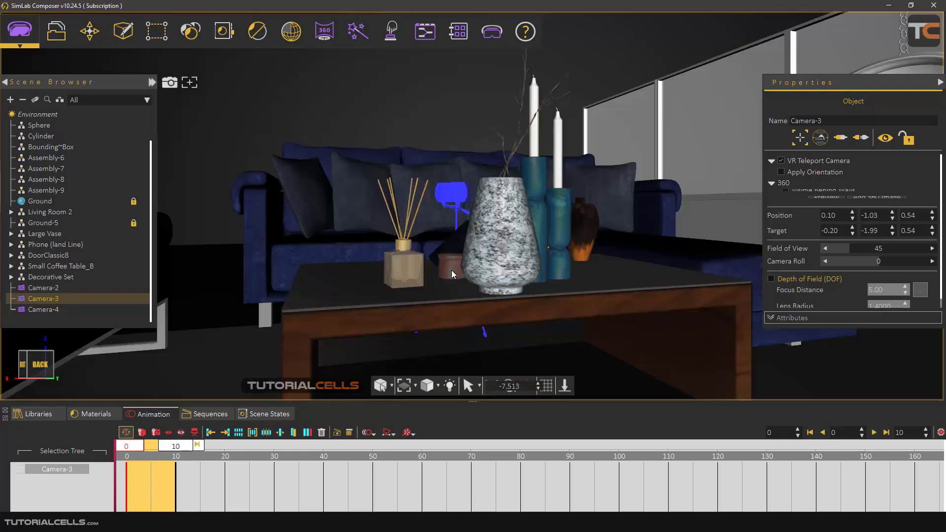
click(861, 138)
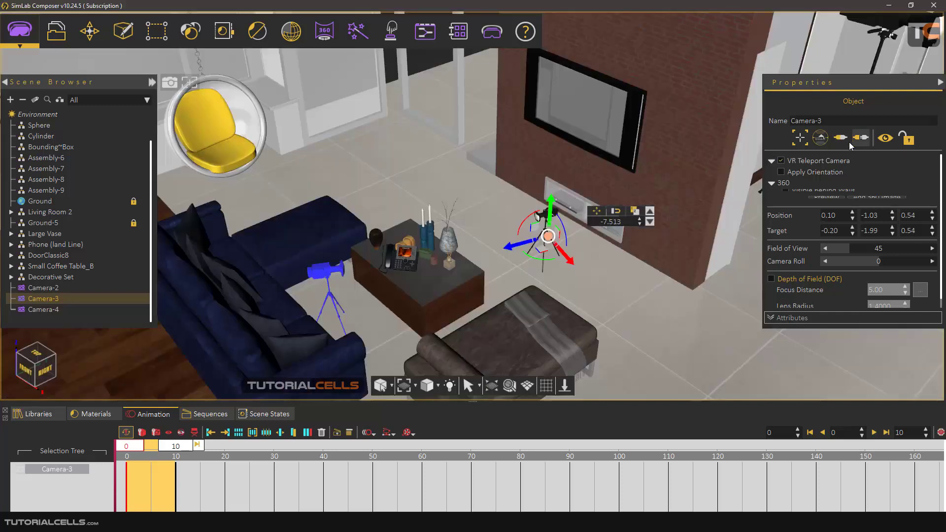
scroll(456, 212, down, 2)
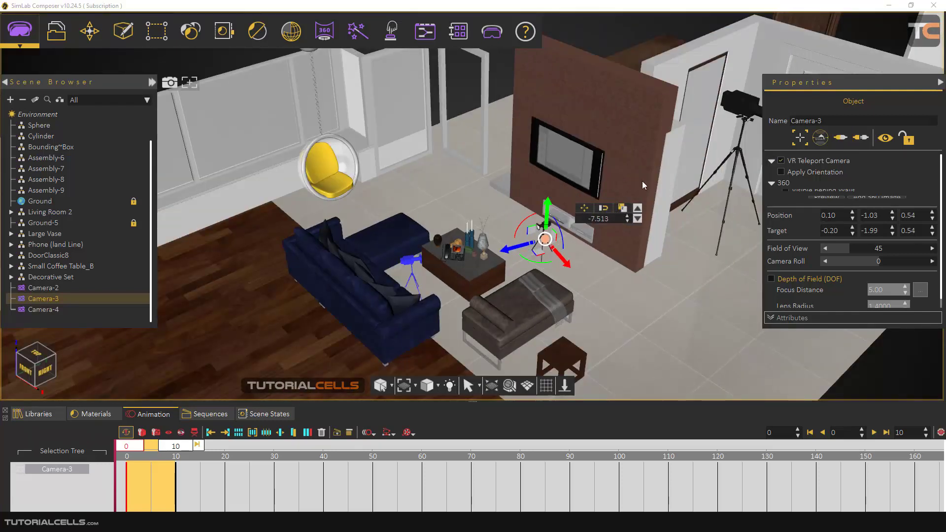
middle_drag(646, 185, 749, 183)
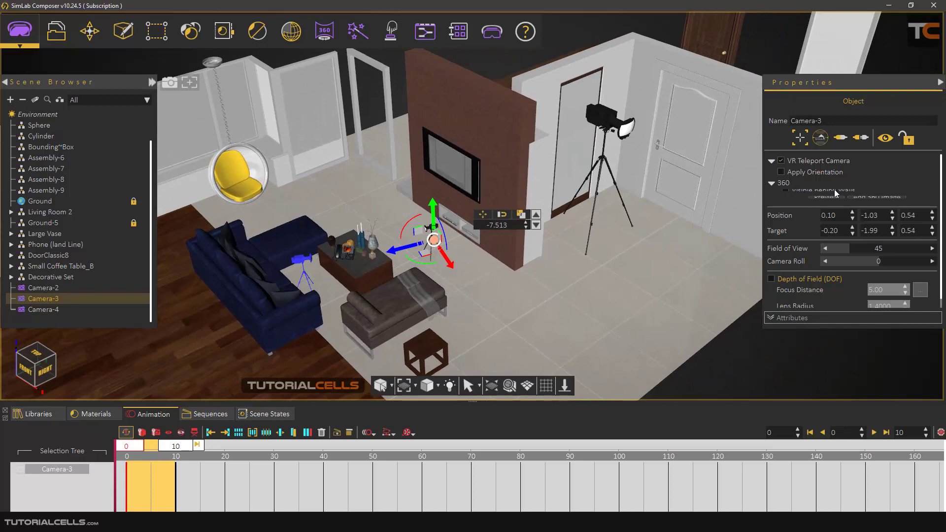
scroll(652, 194, up, 2)
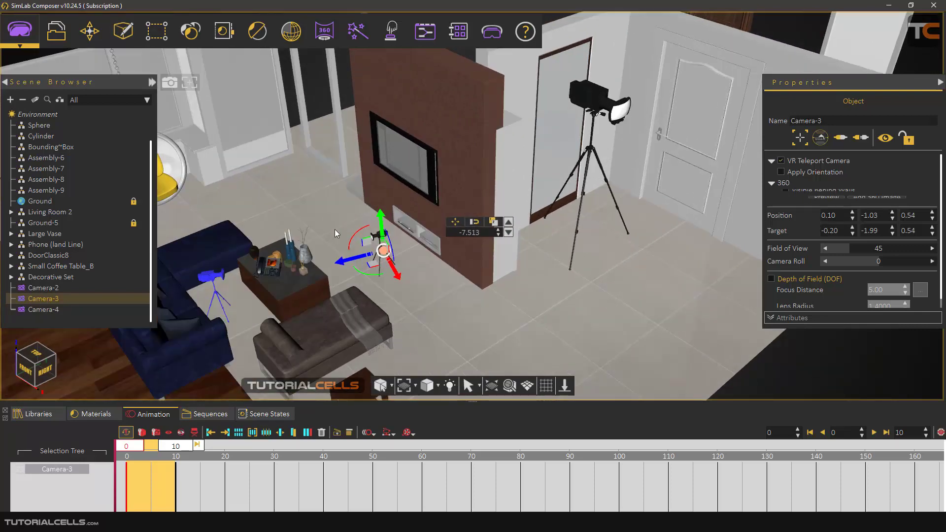
Lower Camera-4 to a height of about 0.71, place it at about X 1.29, Y 1.03, and turn it toward the white door.
click(37, 310)
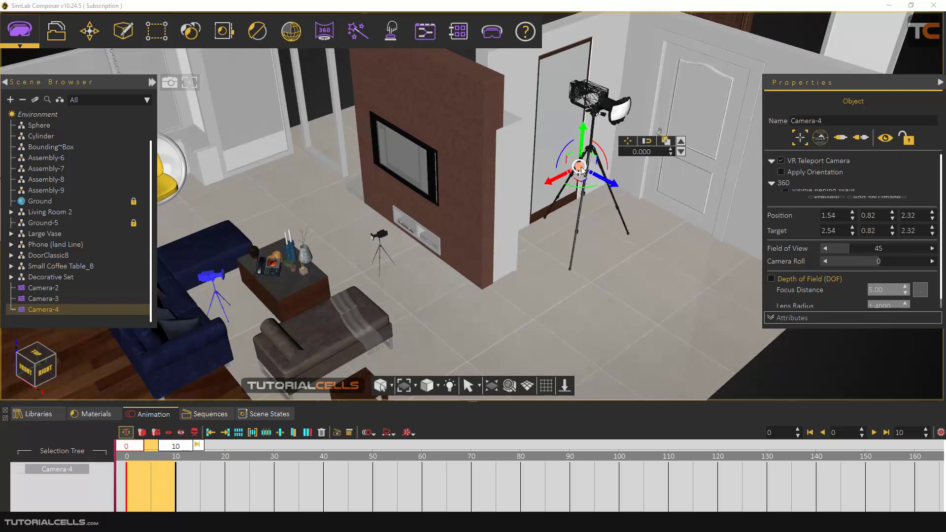
drag(563, 174, 632, 185)
drag(621, 248, 572, 237)
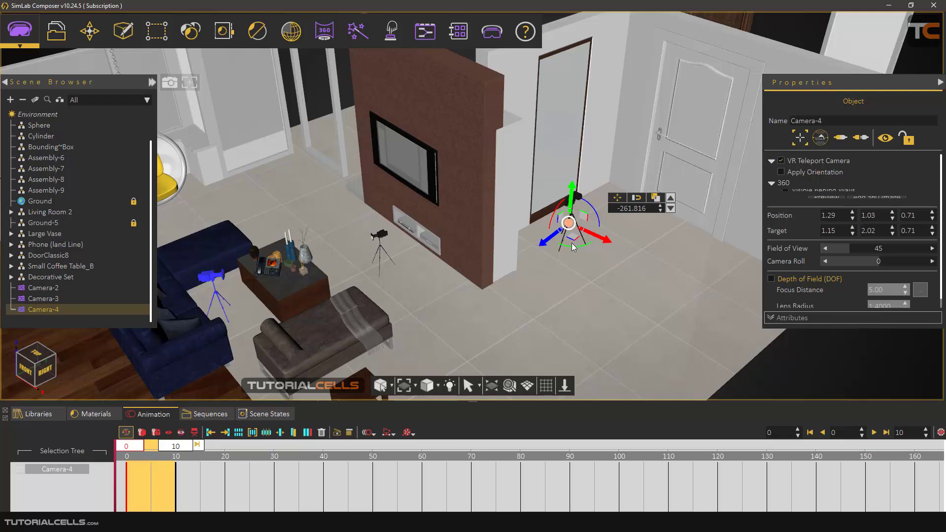
Check the door through Camera-4, return to the scene view, shift the camera to about X 1.93, Y 0.91 and adjust its rotation.
click(841, 137)
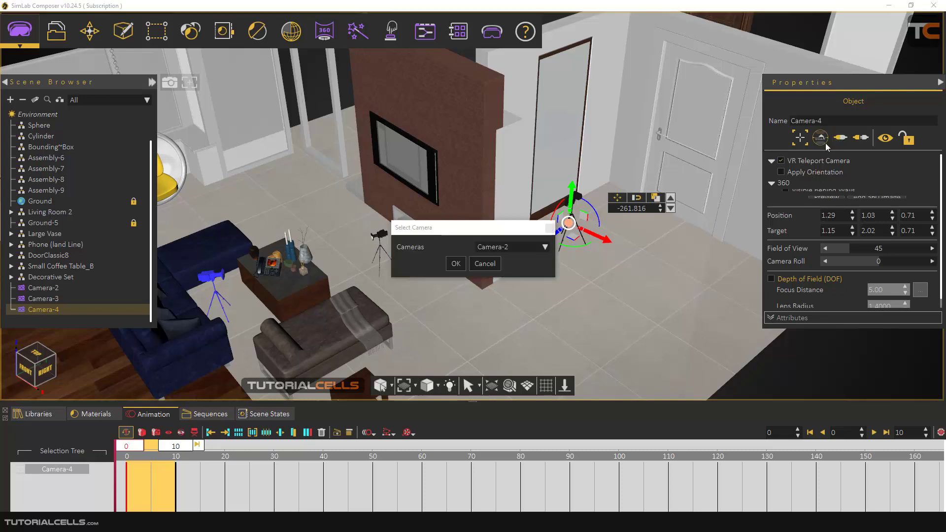
click(518, 248)
click(509, 272)
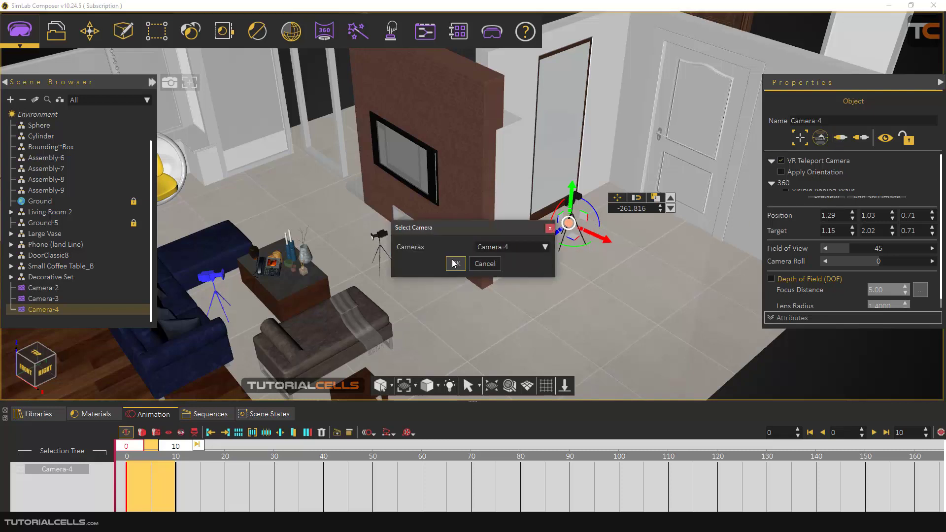
click(455, 264)
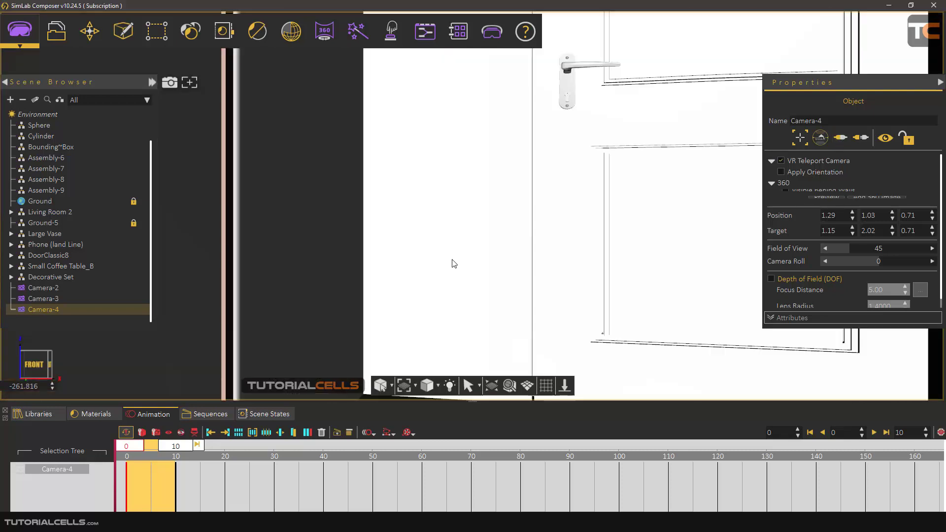
click(861, 138)
drag(581, 244, 622, 274)
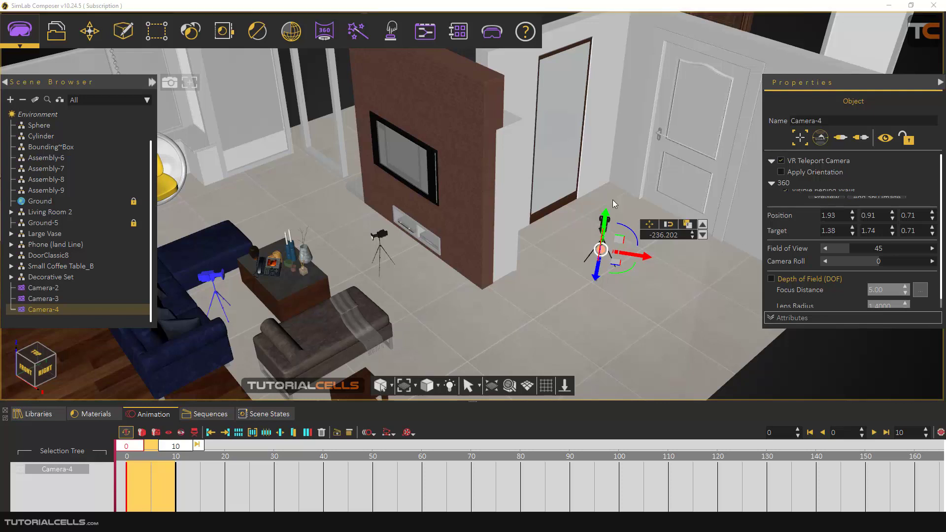
Examine the placement of Camera-3, Camera-2 and Camera-4 around the living room, from an overview to a close view.
click(39, 299)
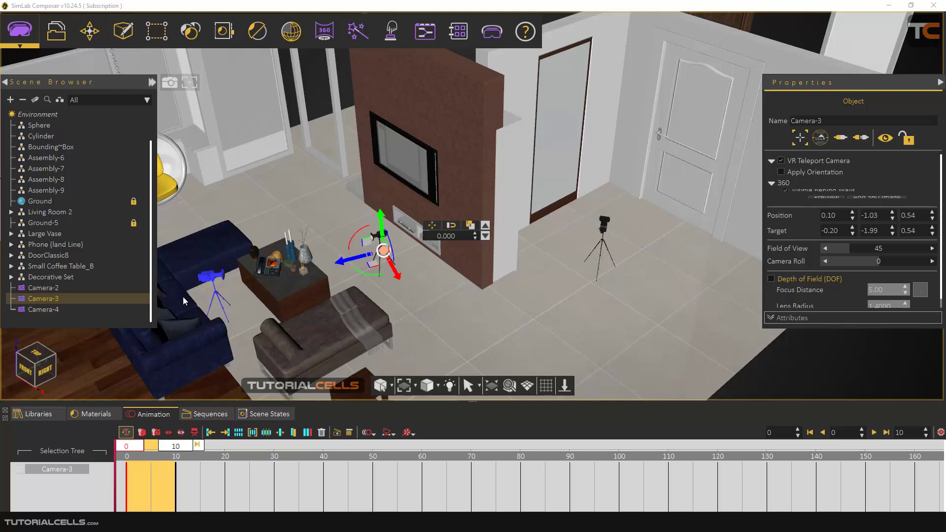
click(42, 290)
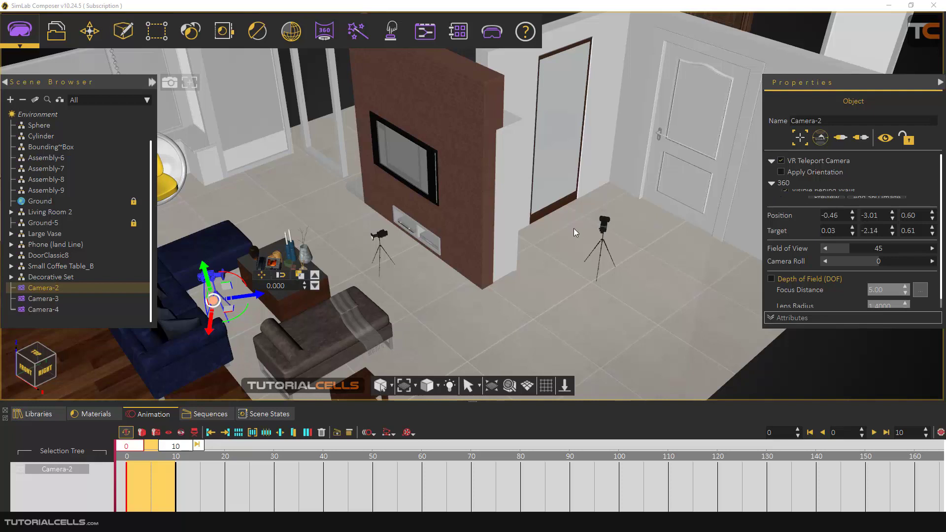
middle_drag(526, 239, 745, 217)
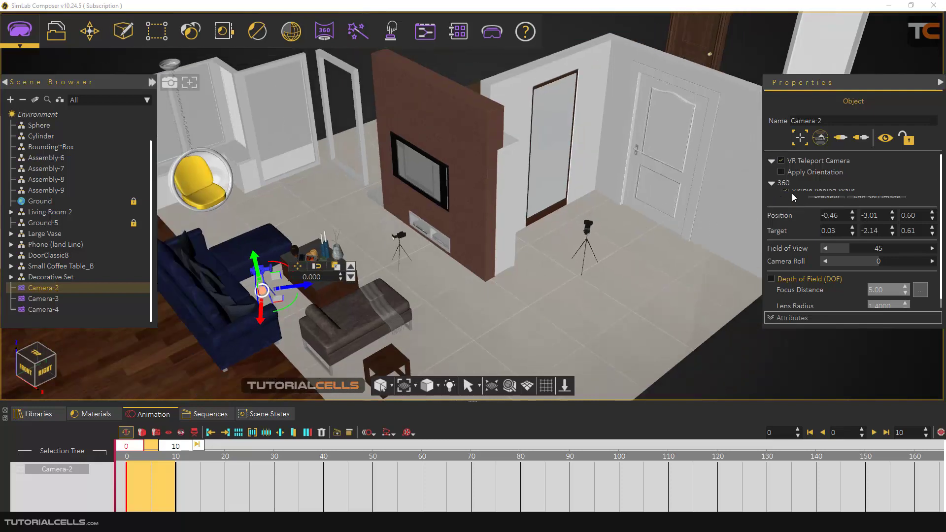
scroll(754, 191, down, 5)
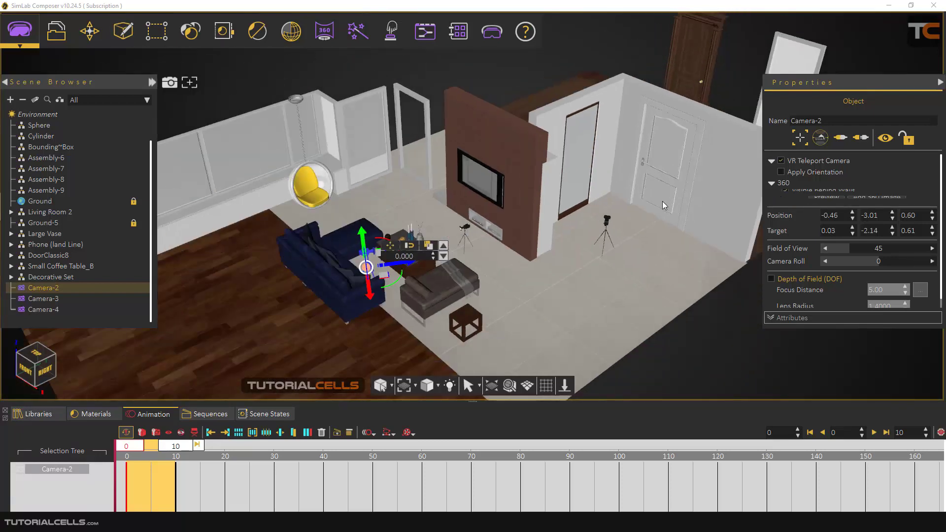
middle_drag(565, 230, 570, 228)
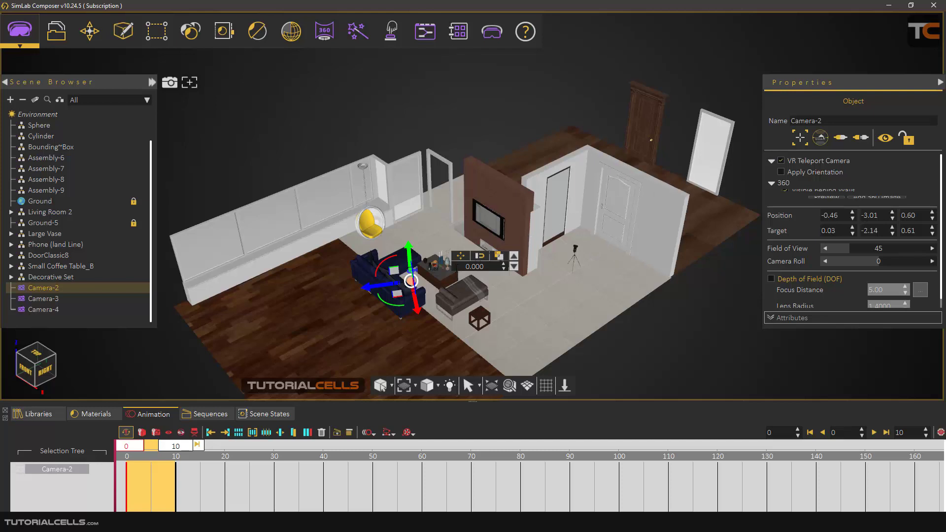
click(436, 120)
scroll(442, 220, up, 6)
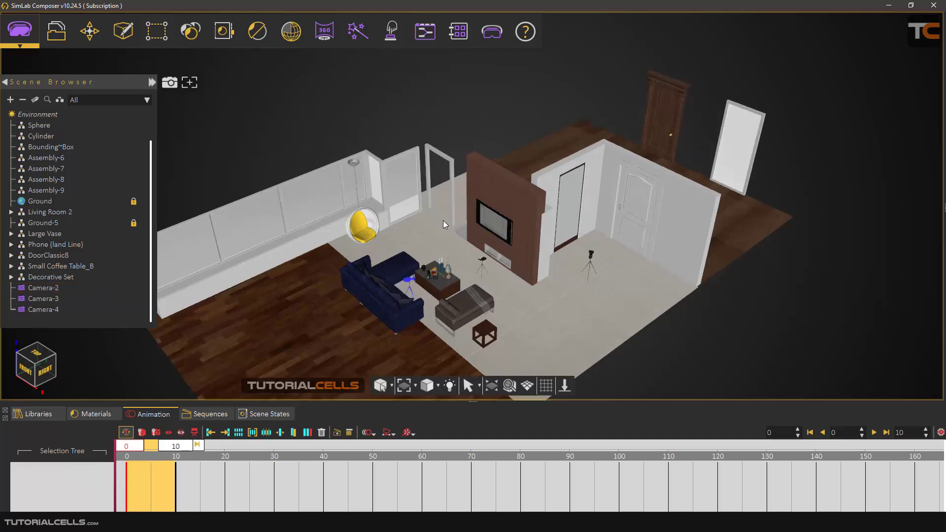
scroll(506, 286, up, 5)
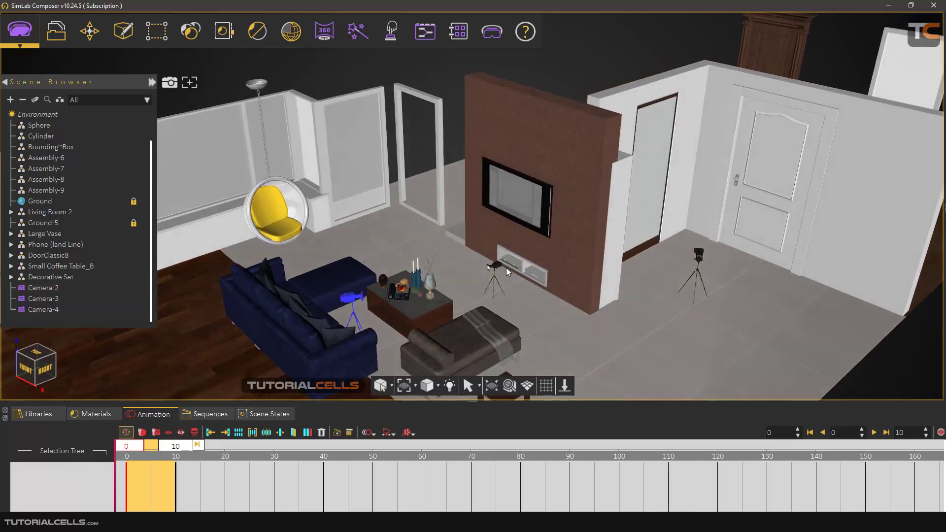
scroll(496, 252, up, 3)
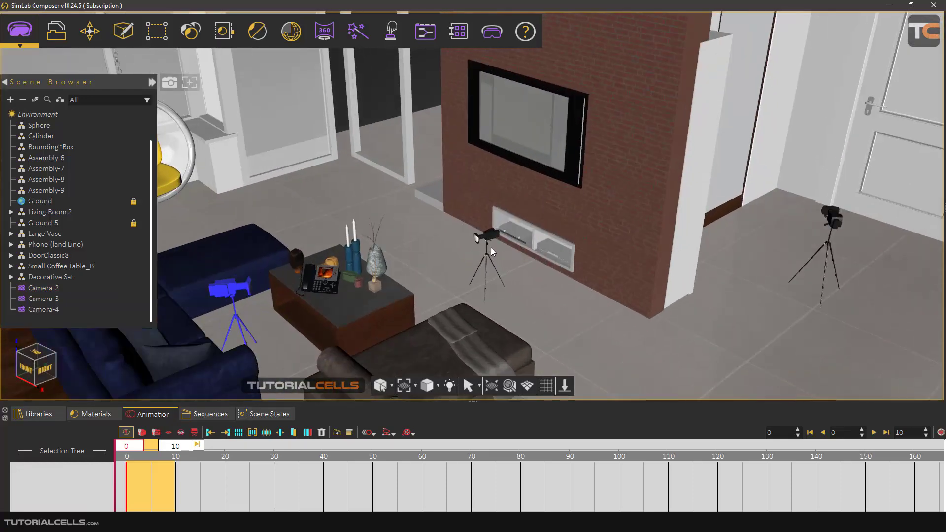
scroll(491, 241, up, 2)
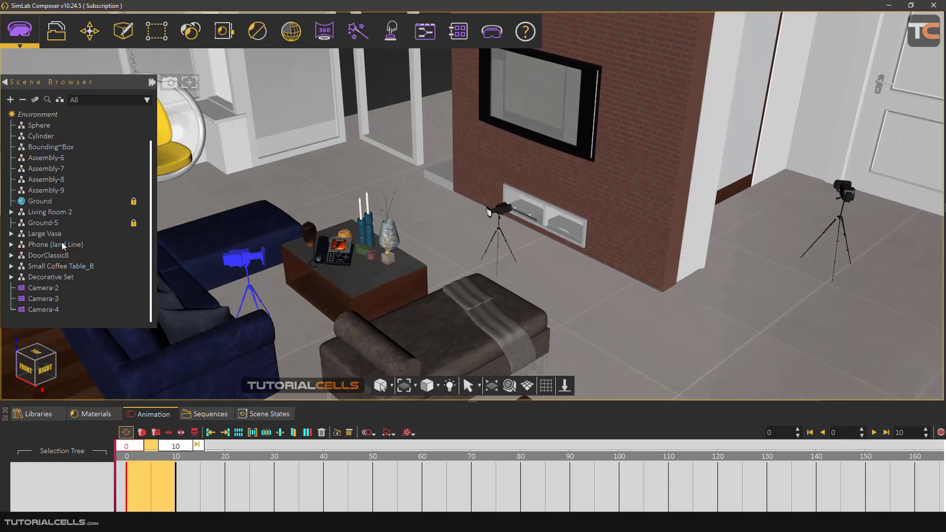
Render multiple 360 images from the VR cameras as 2000x1000 JPEGs with denoise and 50 SPP into the sim render folder.
click(44, 287)
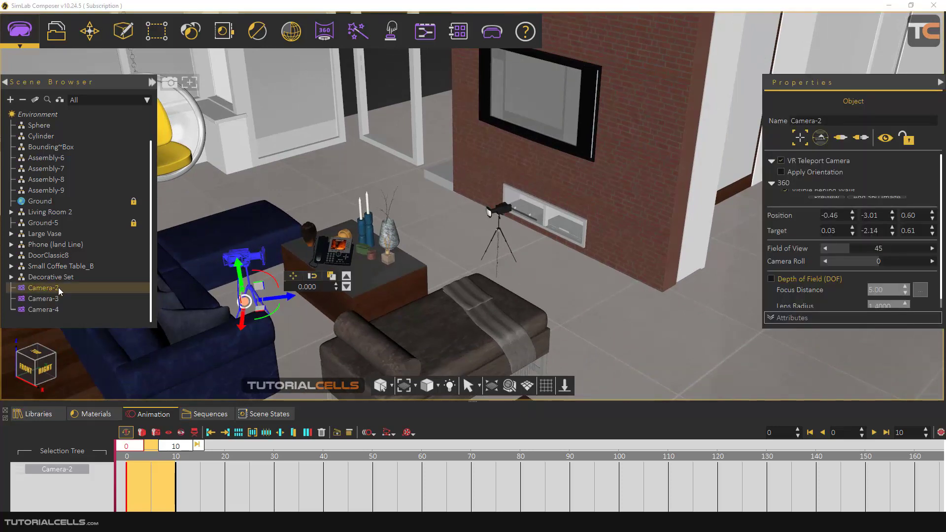
click(324, 32)
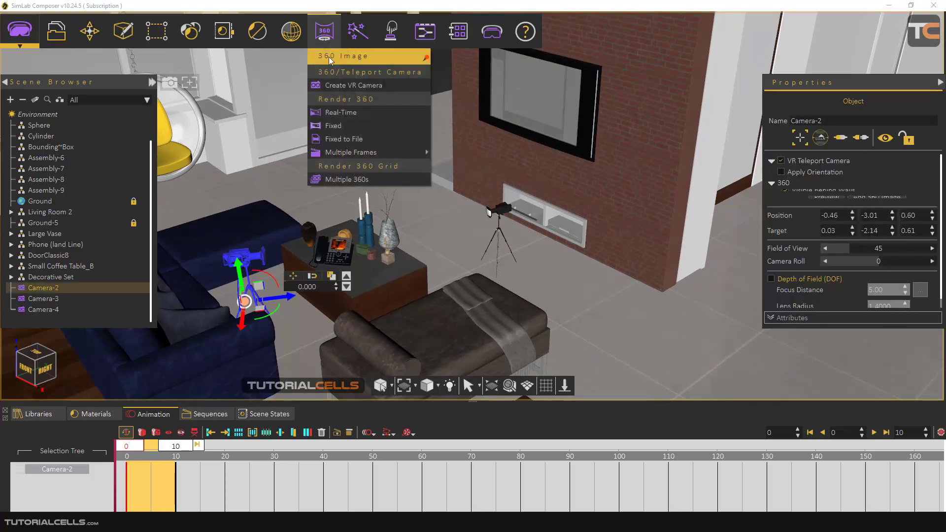
click(345, 180)
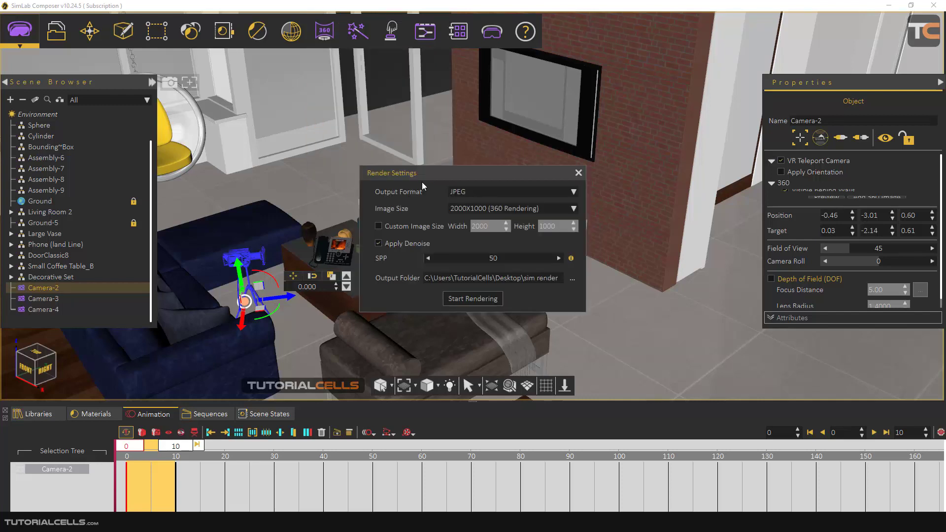
drag(422, 183, 448, 170)
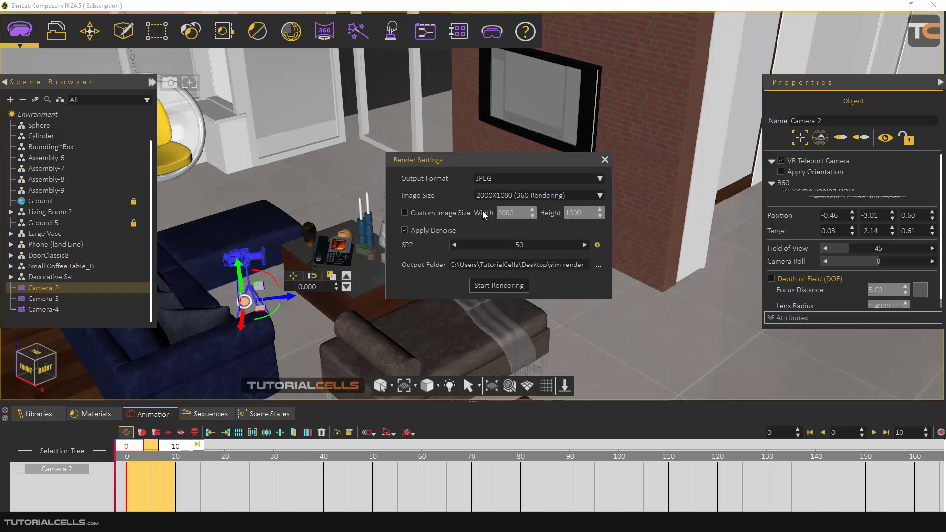
click(489, 285)
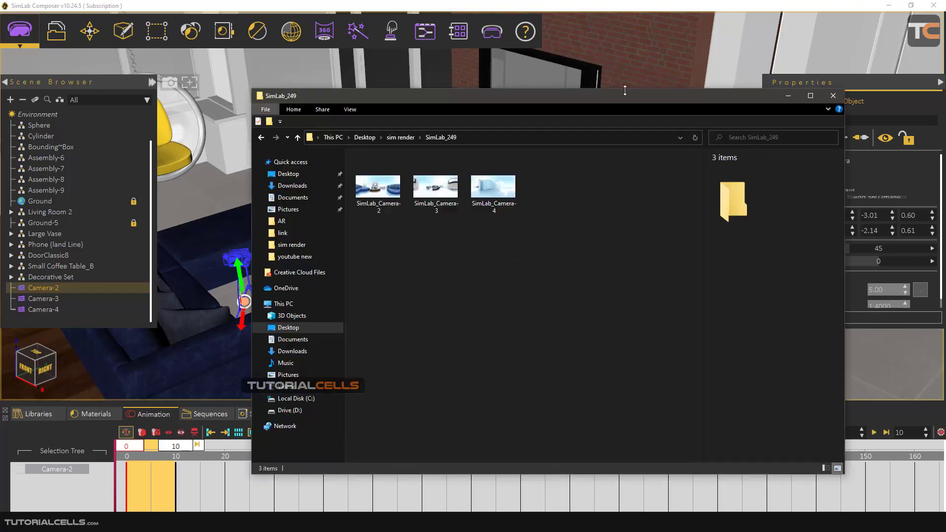
Inspect the rendered 360 images from Camera-2, Camera-3 and Camera-4 in the SimLab_249 folder, then return to the scene.
drag(614, 93, 606, 83)
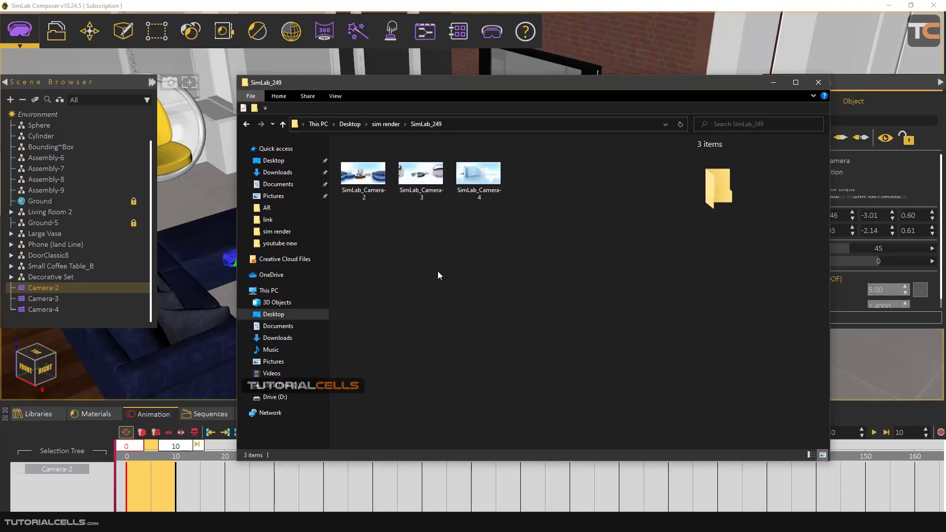
click(241, 149)
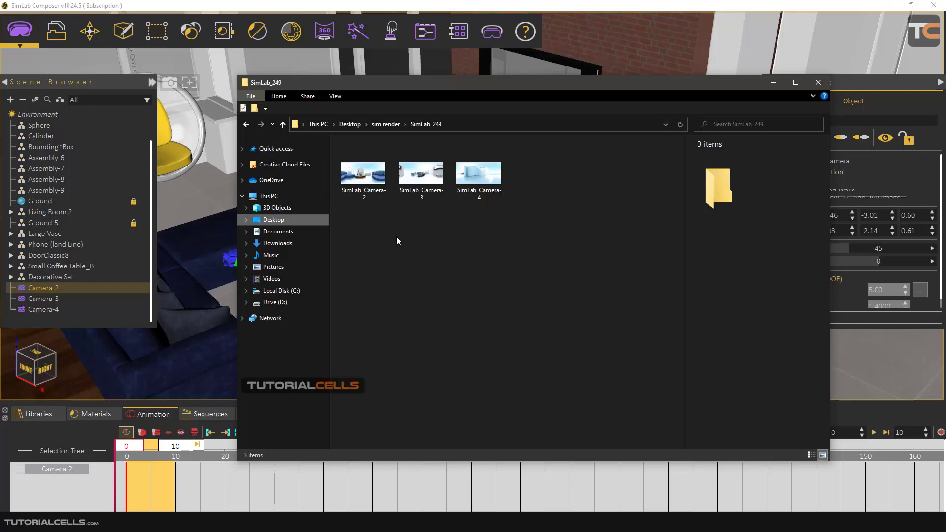
click(372, 179)
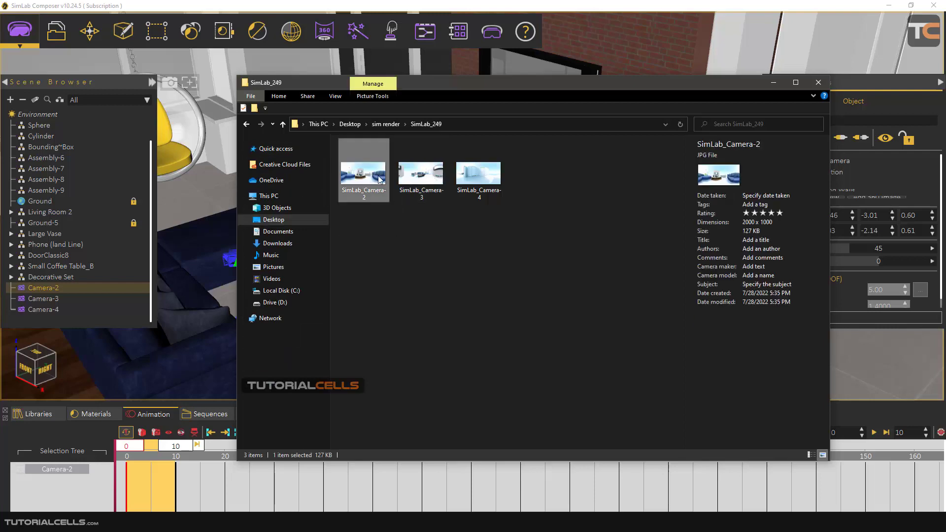
double_click(372, 179)
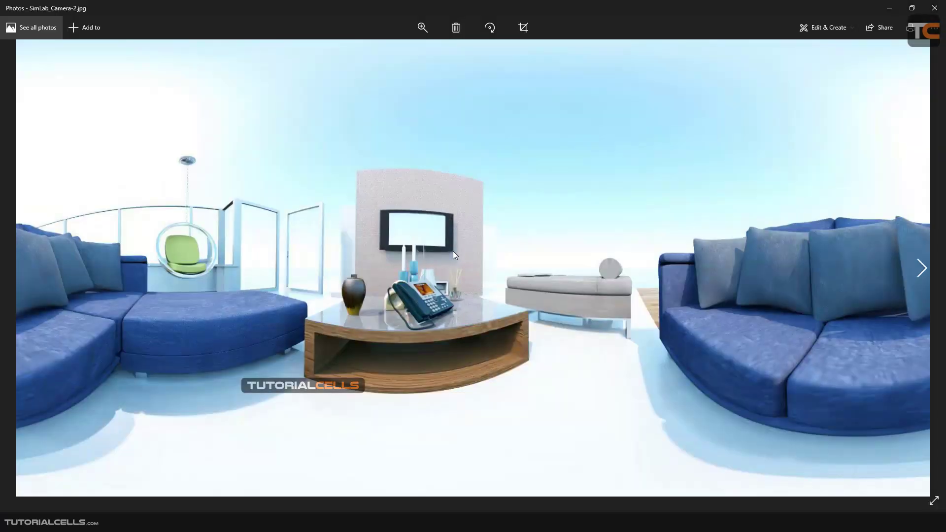
click(935, 8)
double_click(431, 181)
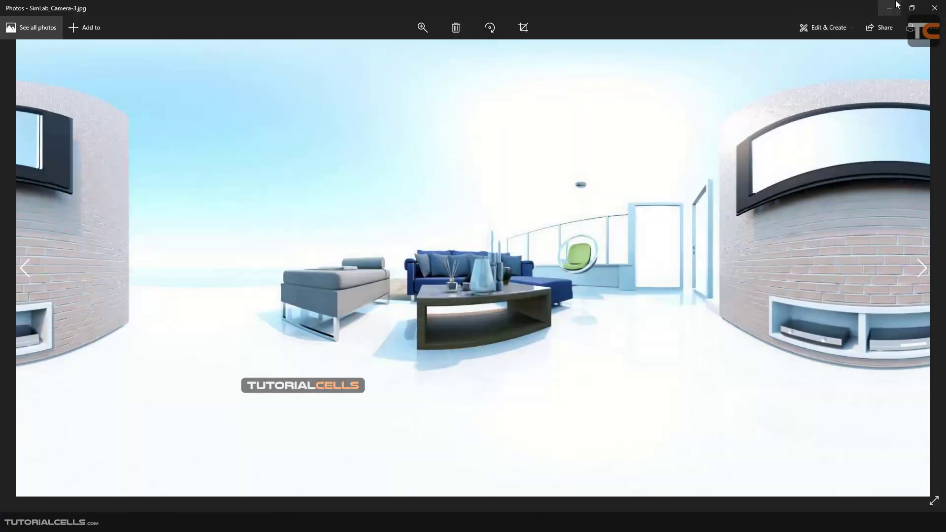
click(935, 8)
double_click(457, 178)
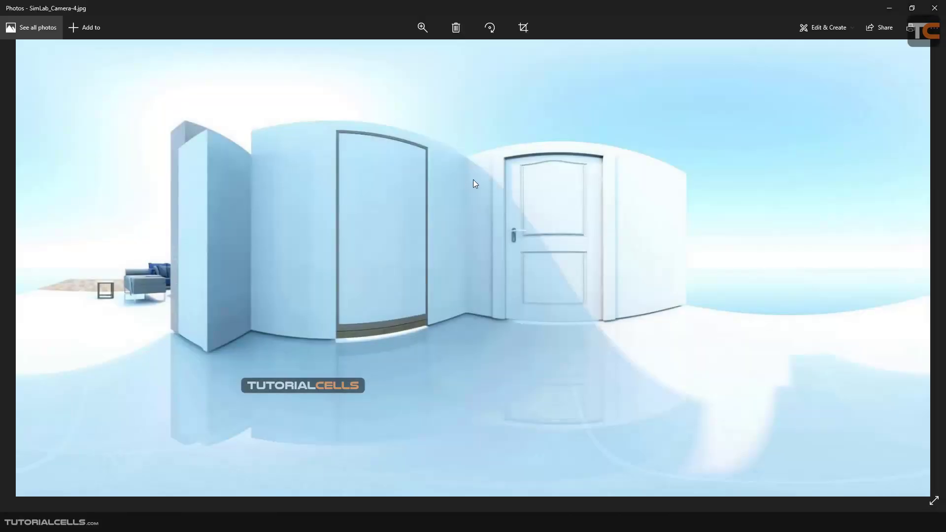
click(935, 8)
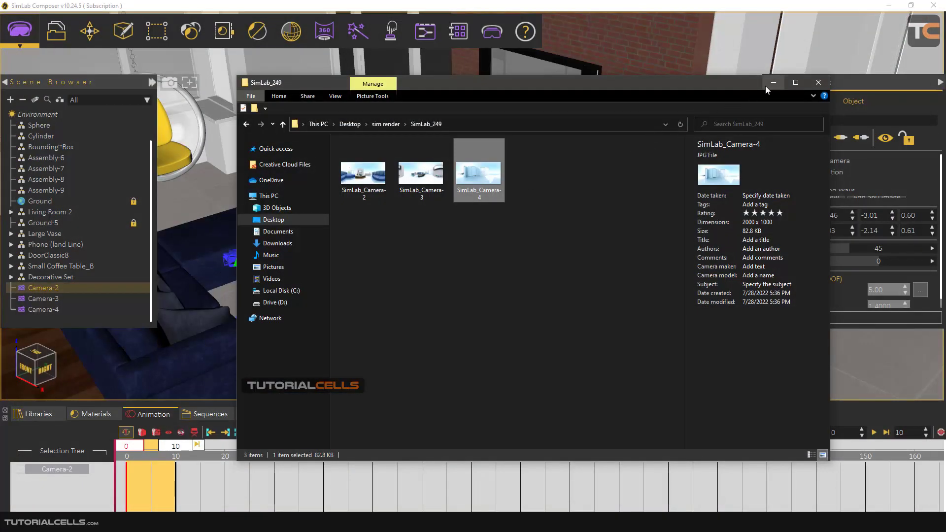
click(765, 86)
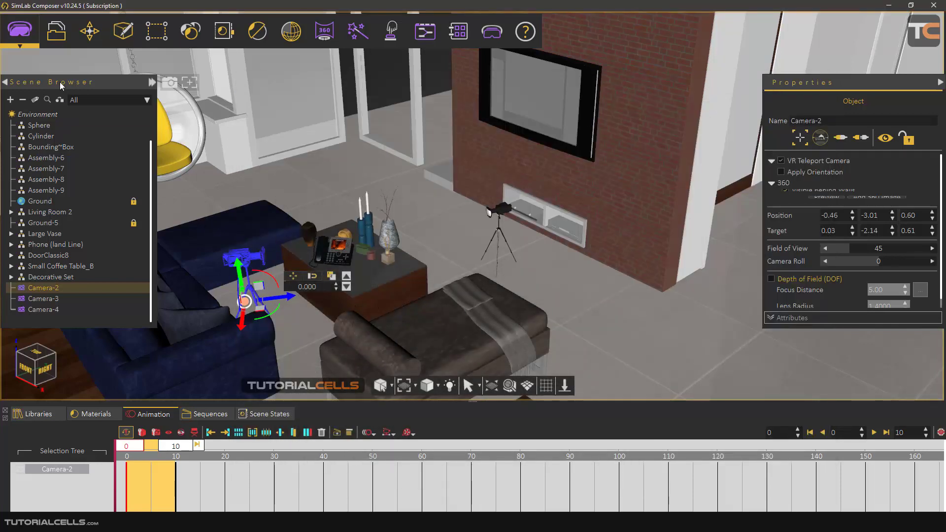
Choose the Simple_White template in the 3D WebGL export settings.
click(56, 31)
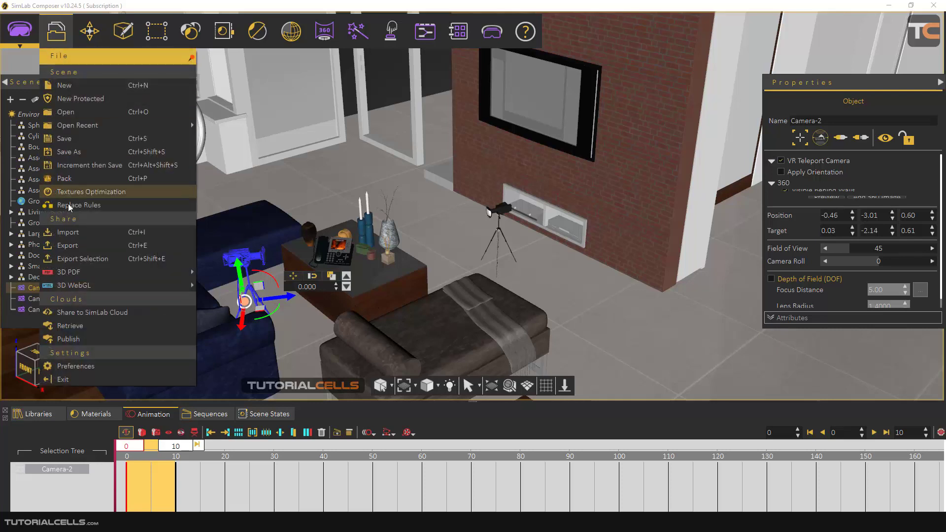
mouse_move(79, 284)
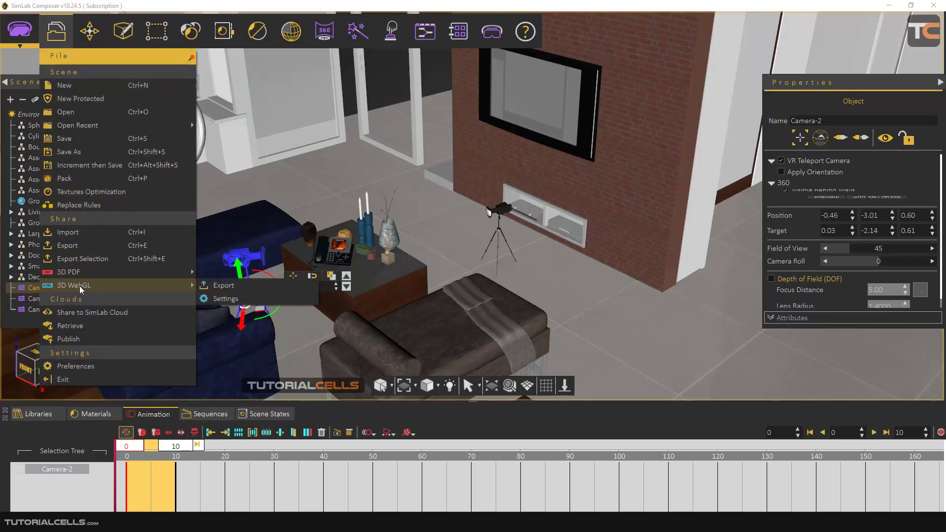
click(228, 298)
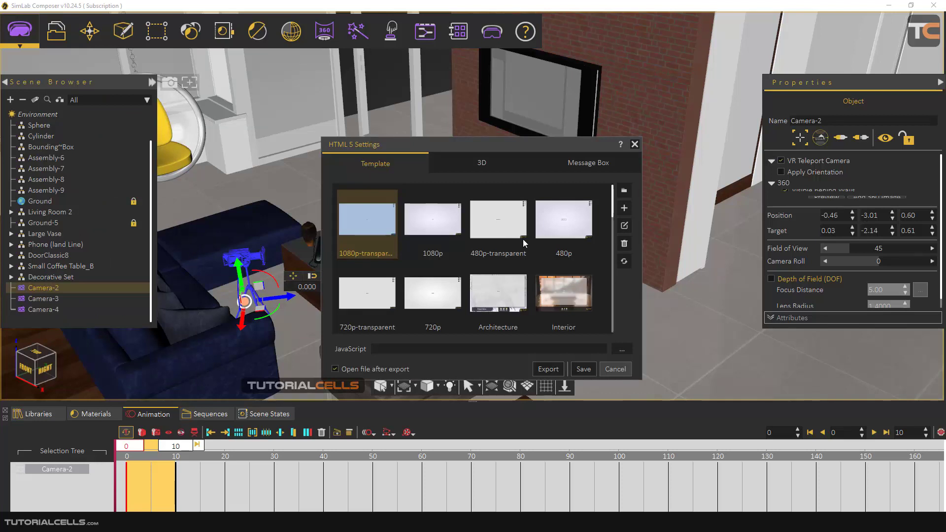
scroll(521, 242, down, 10)
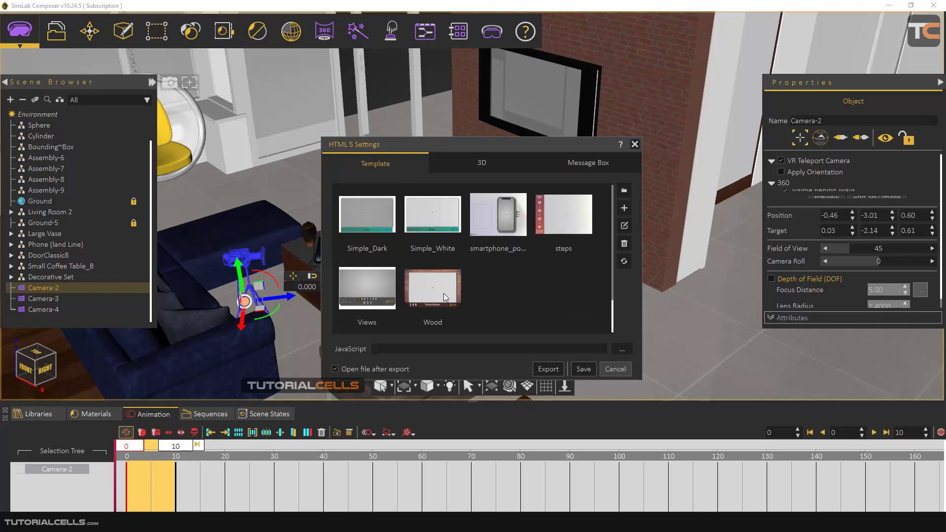
click(424, 224)
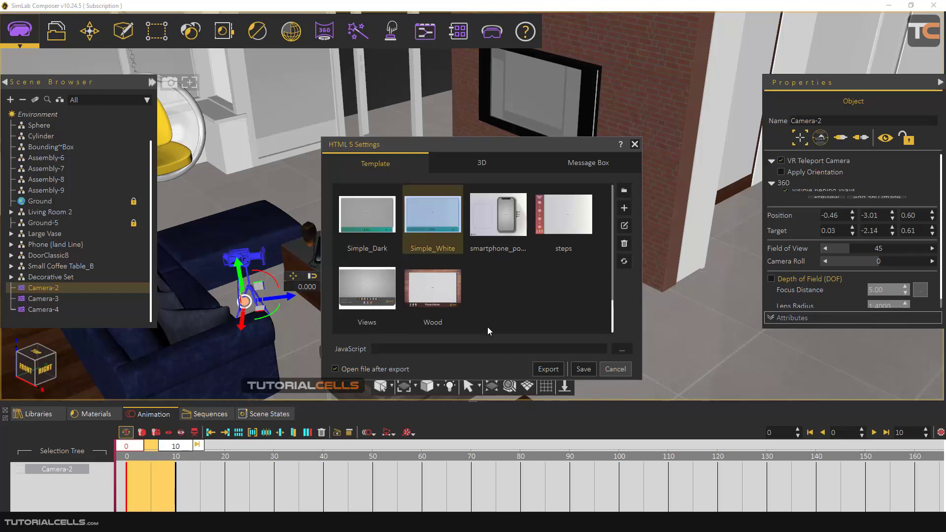
Export the scene in 360 mode as an HTML5 file named 360-g1 in the sim render folder, including all scene states.
click(547, 369)
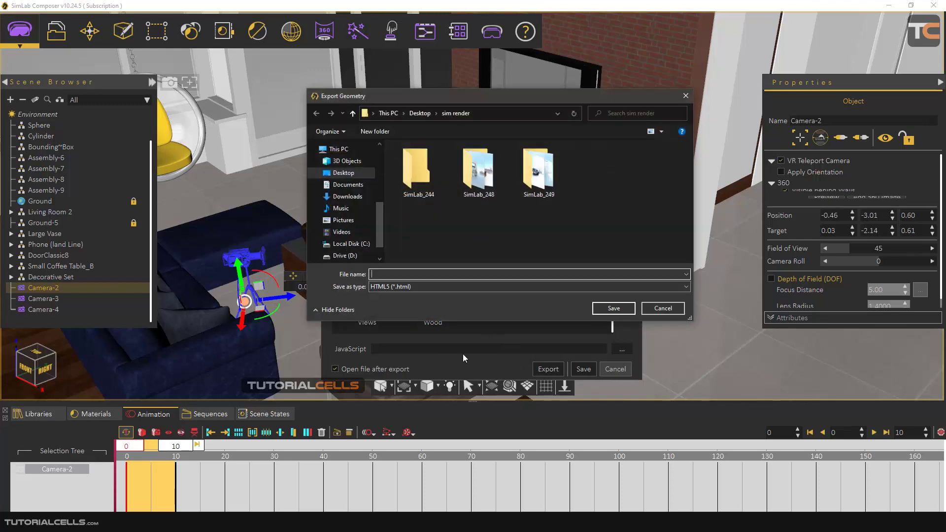
click(444, 274)
text(360-g1)
key(Return)
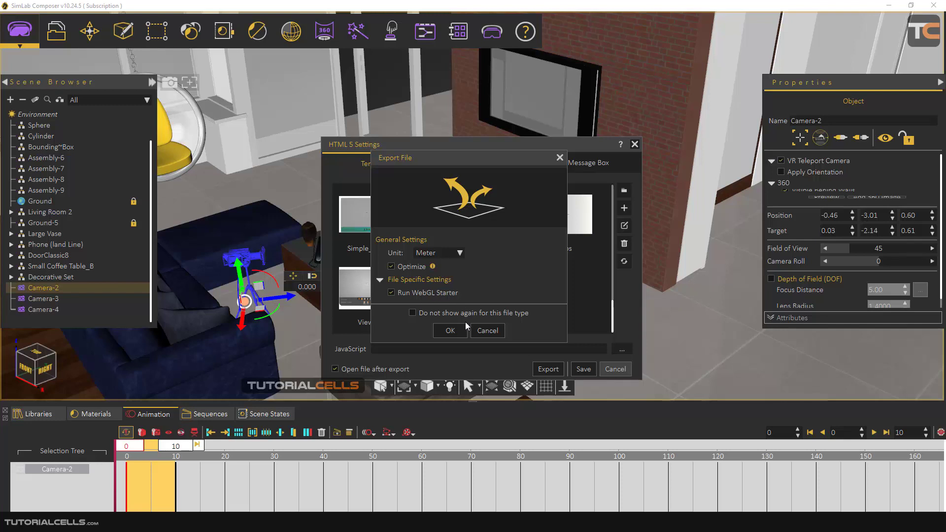
click(450, 331)
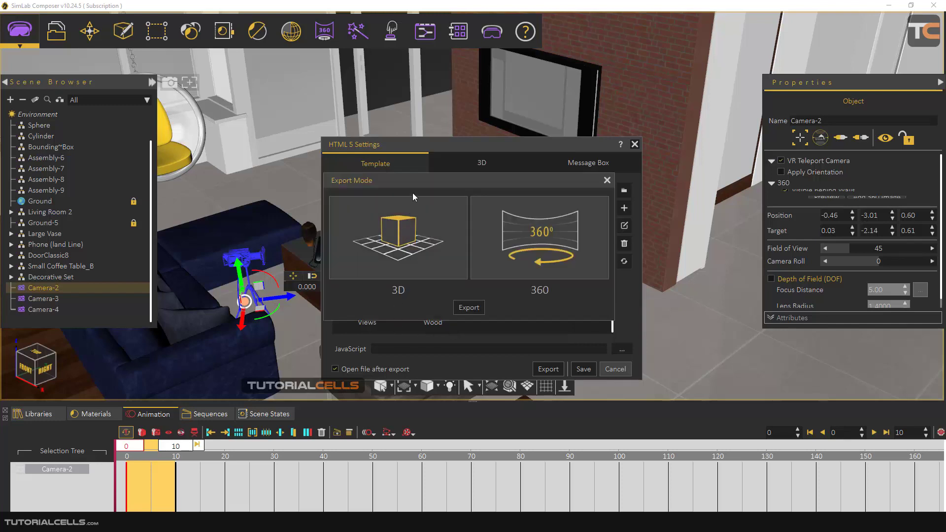
drag(421, 184, 424, 199)
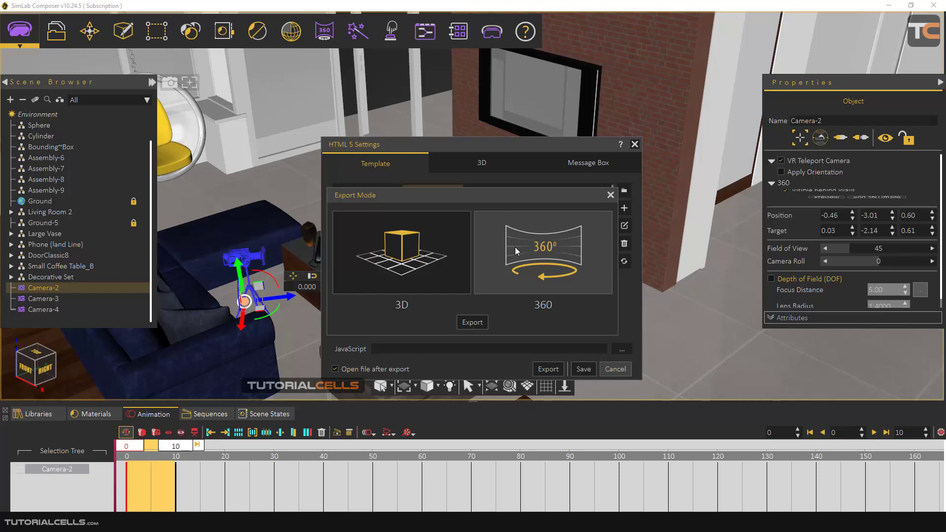
click(472, 323)
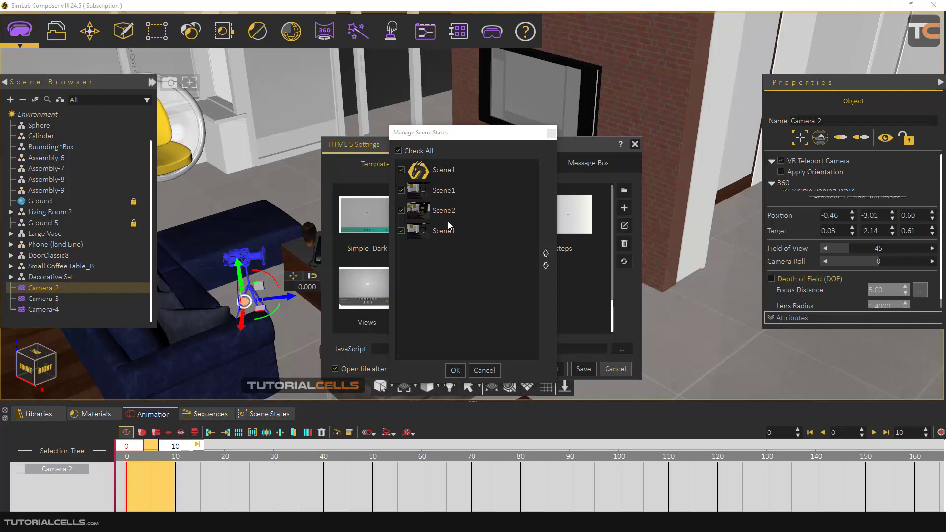
click(463, 371)
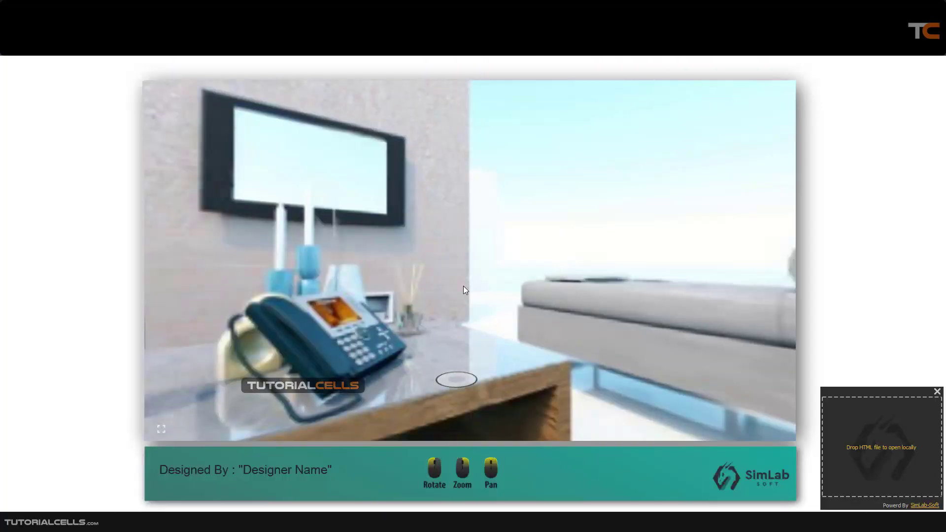
Look around the exported 360 tour and move between camera viewpoints through the floor hotspots, then close the HTML 5 settings.
mouse_move(463, 292)
mouse_down()
mouse_move(455, 291)
mouse_move(483, 275)
mouse_move(465, 290)
mouse_move(489, 290)
mouse_move(485, 367)
mouse_up()
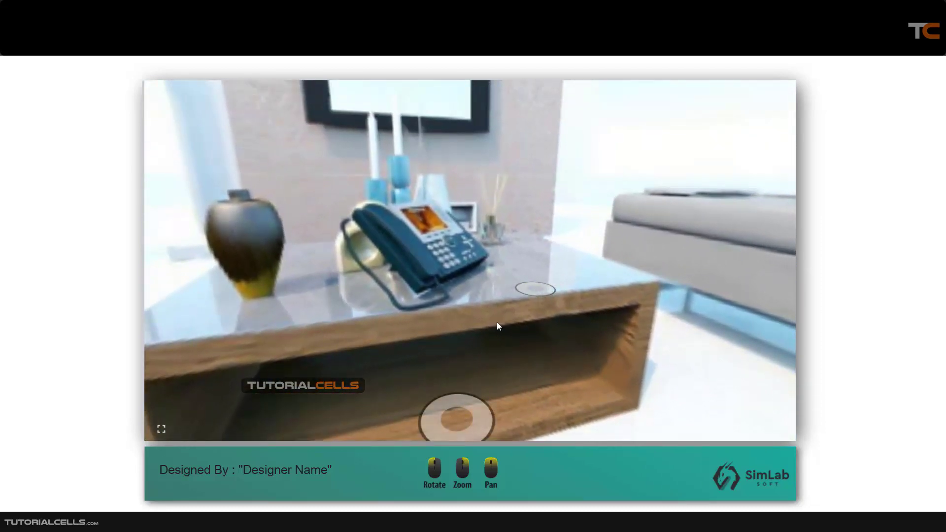
click(468, 404)
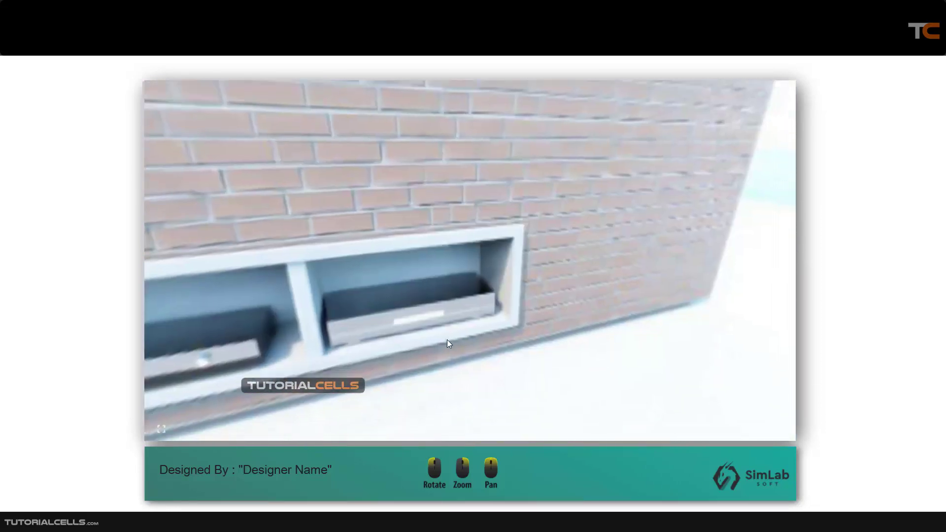
click(611, 335)
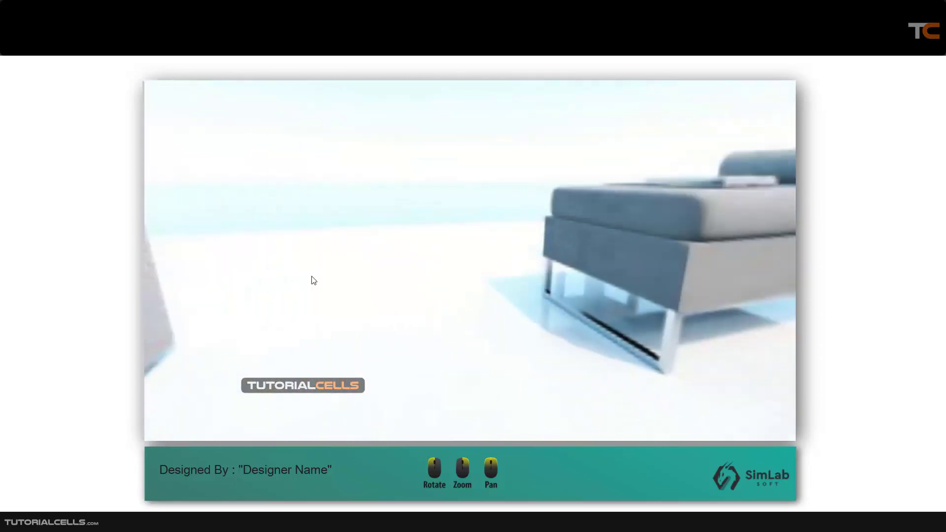
mouse_move(660, 300)
mouse_down()
mouse_move(344, 232)
mouse_move(443, 241)
mouse_move(401, 274)
mouse_move(347, 283)
mouse_up()
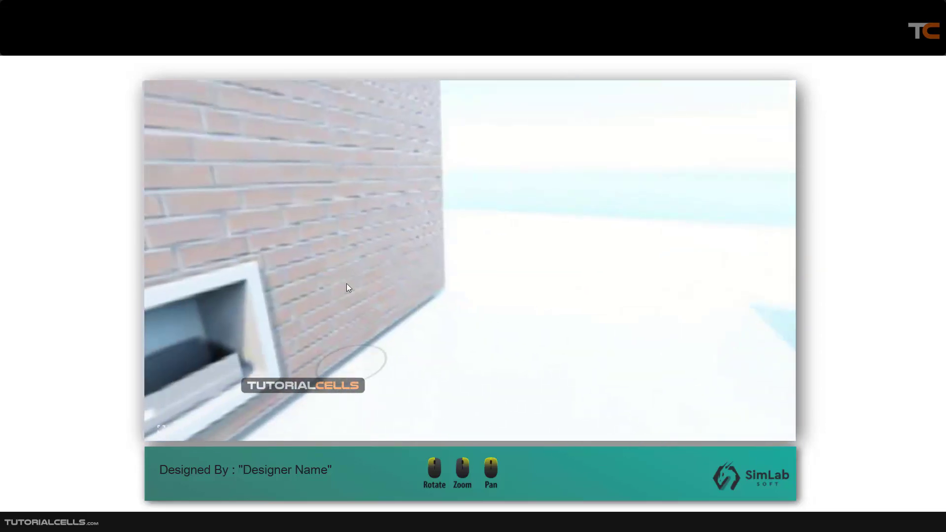
click(339, 358)
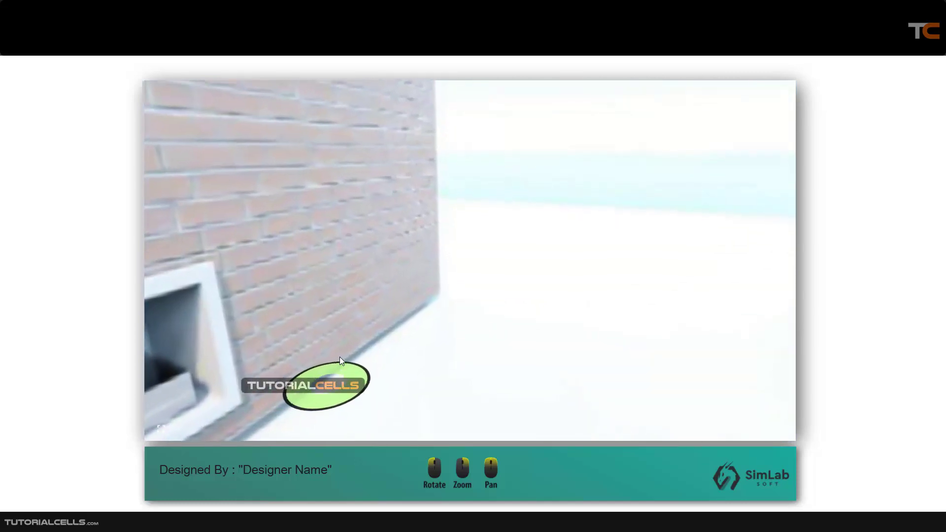
drag(507, 304, 385, 193)
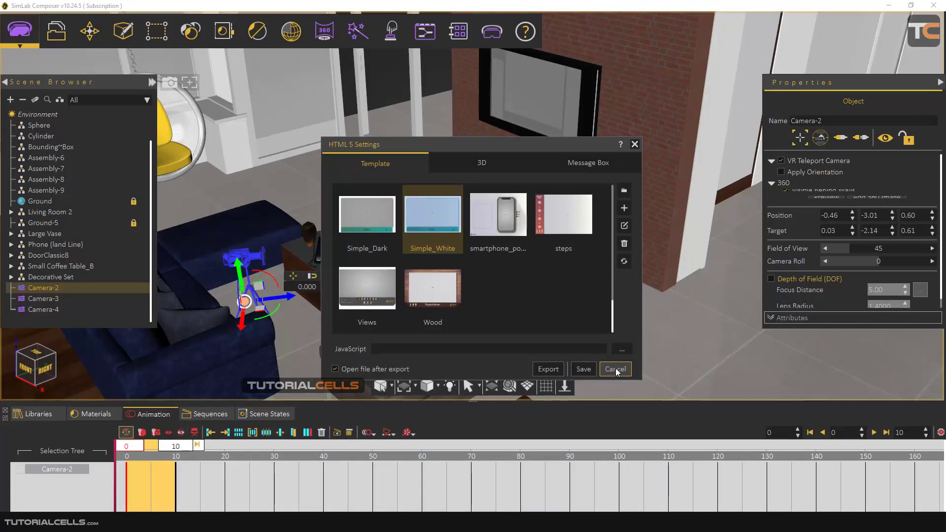
click(615, 370)
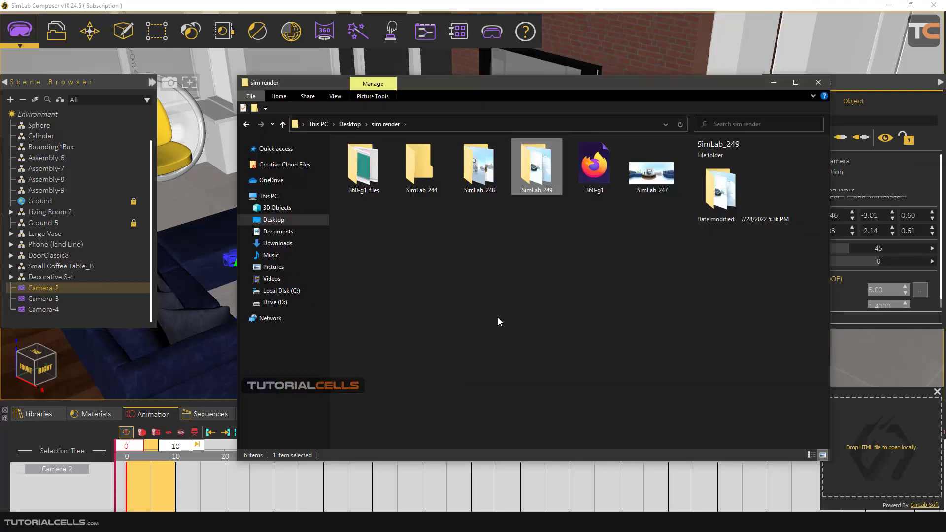
Inspect the exported 360-g1 page and 360-g1_files folder, try opening the page in the local WebGL viewer, and return to the scene.
click(592, 170)
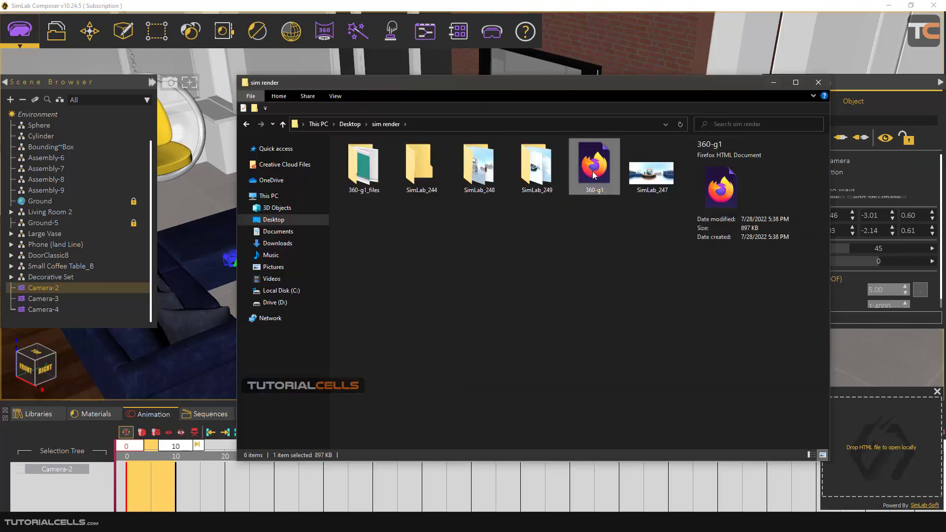
double_click(374, 170)
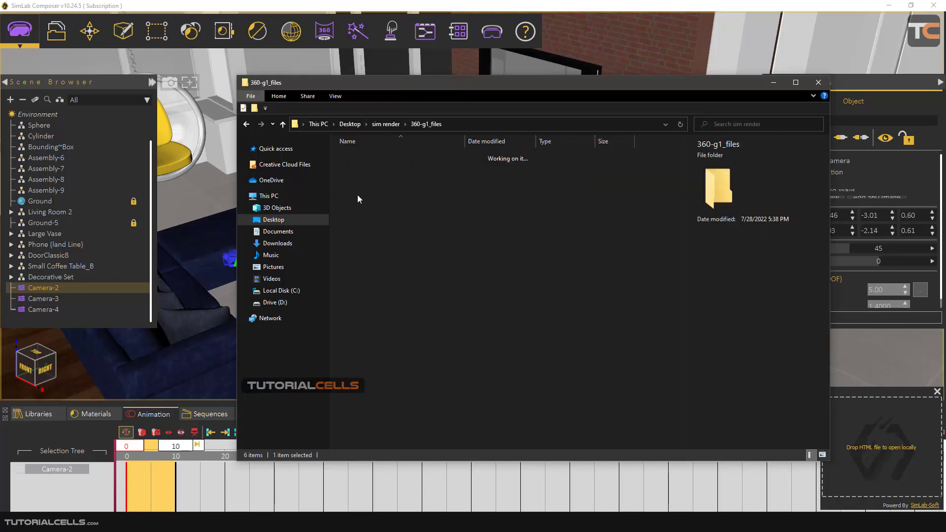
click(245, 124)
click(600, 171)
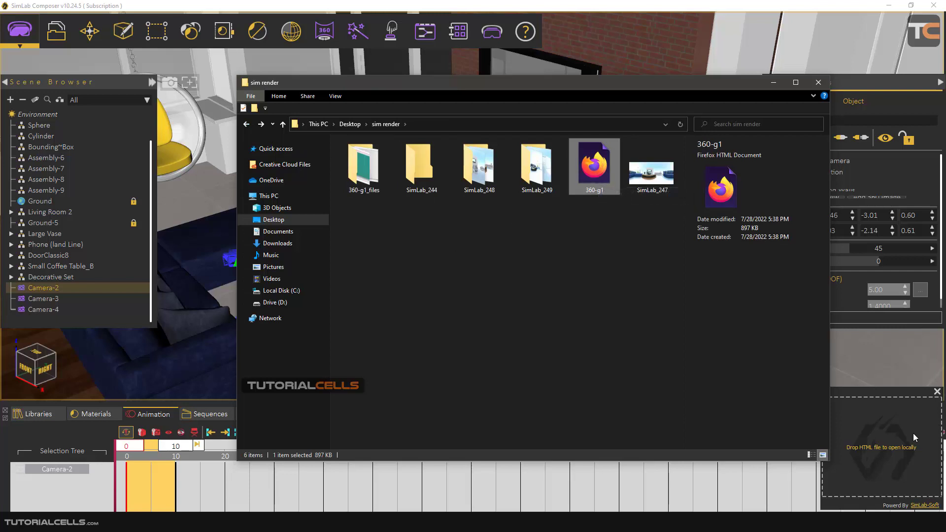
drag(603, 173, 838, 461)
click(772, 84)
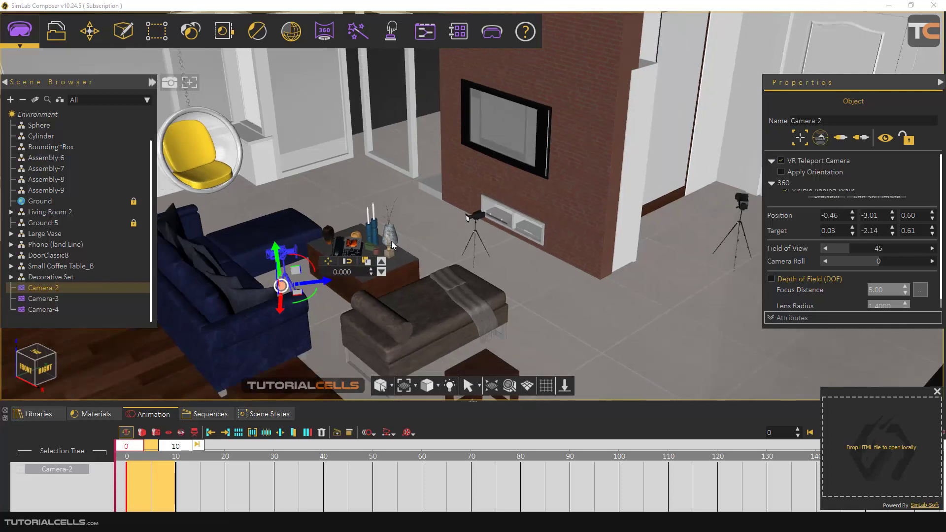
click(325, 31)
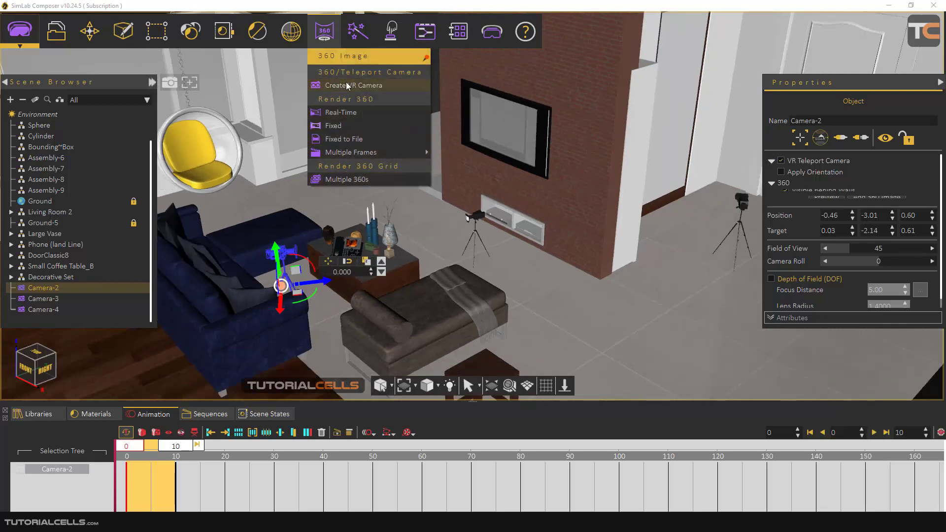
click(510, 265)
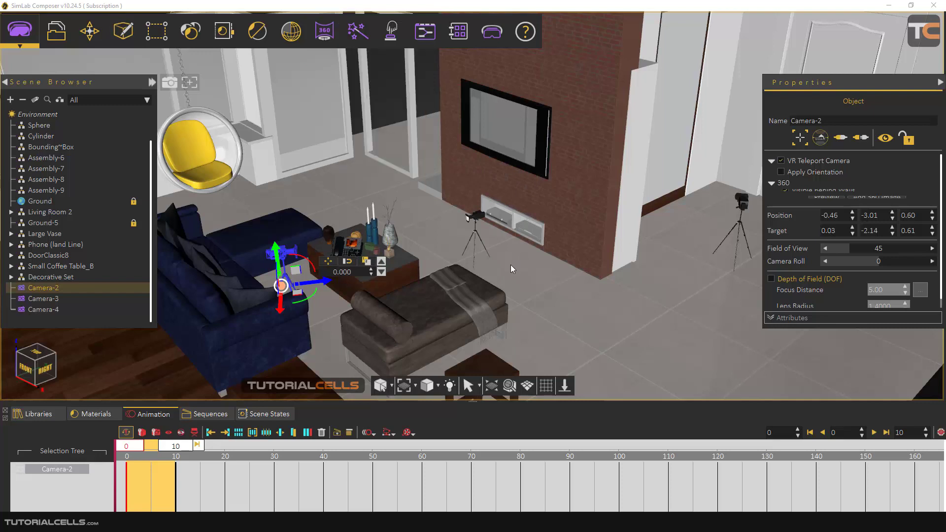